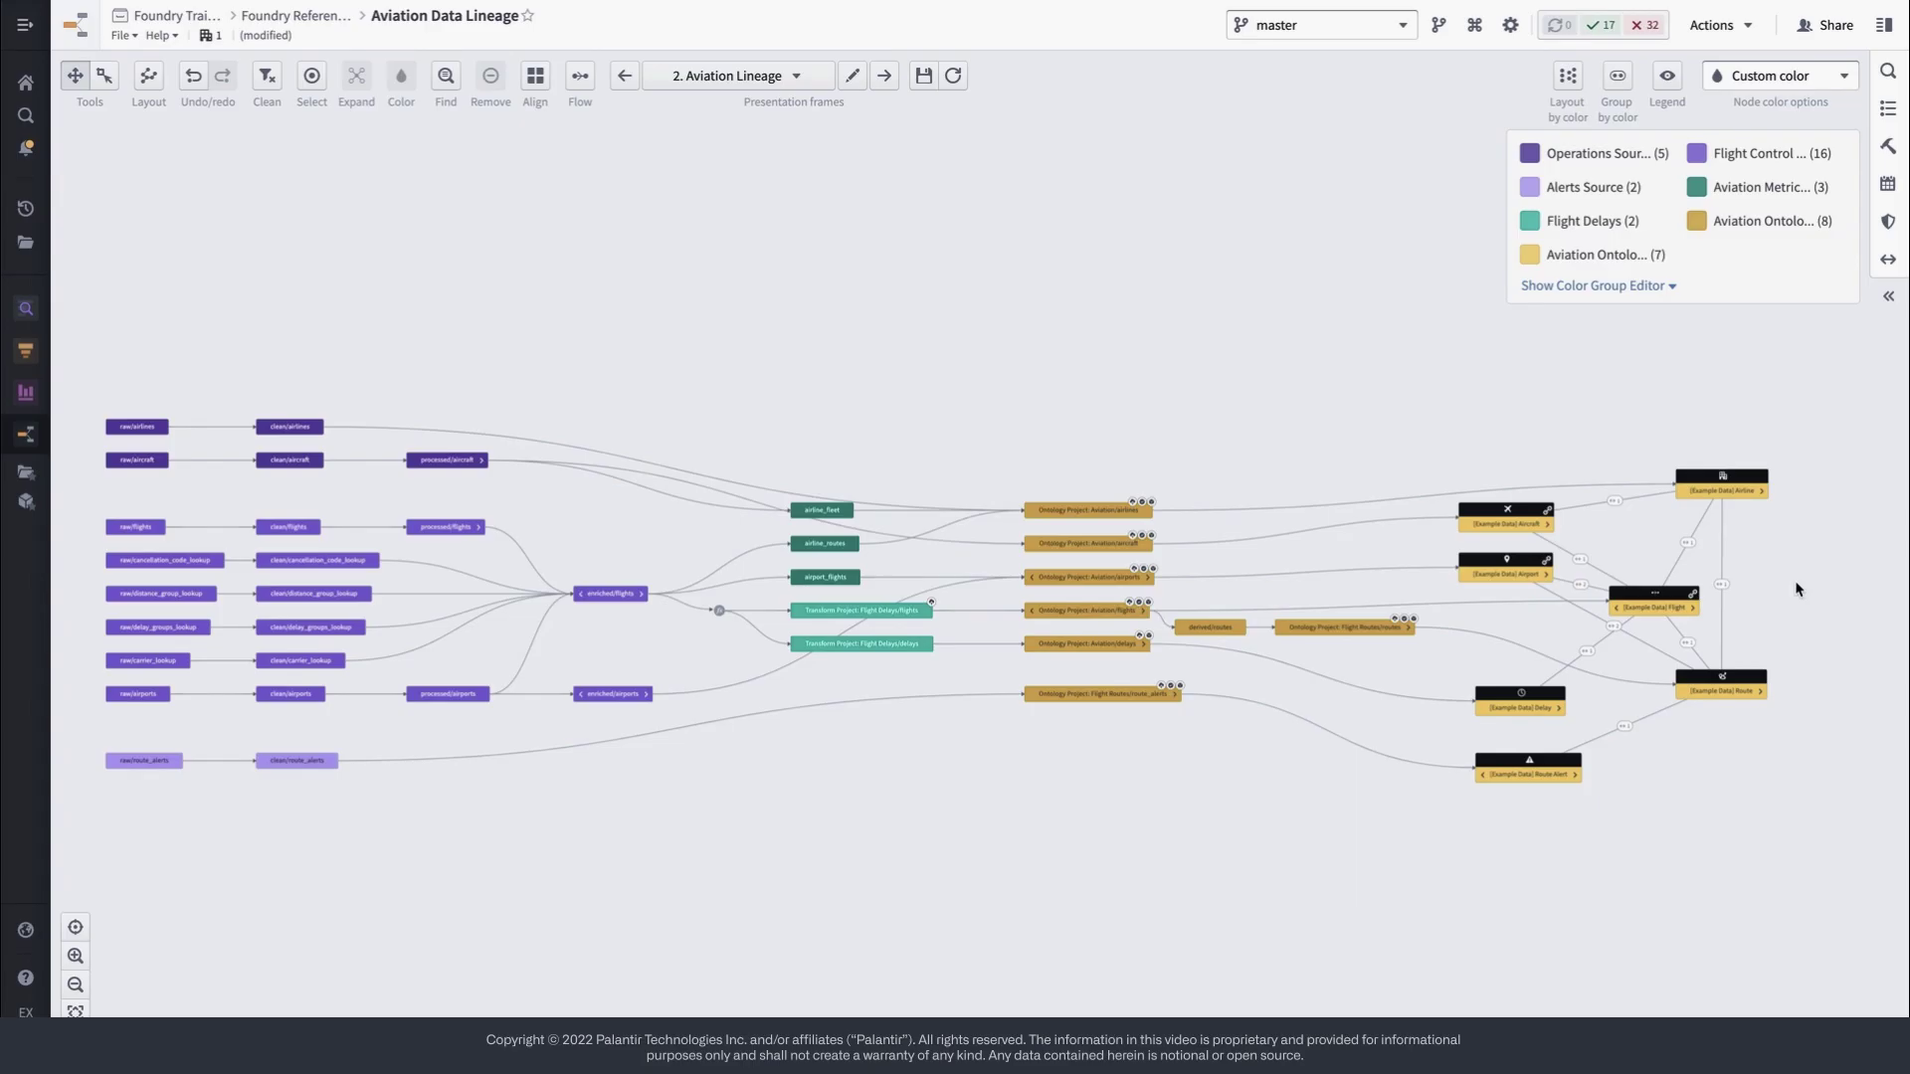
pyautogui.scroll(5, 1798, 590)
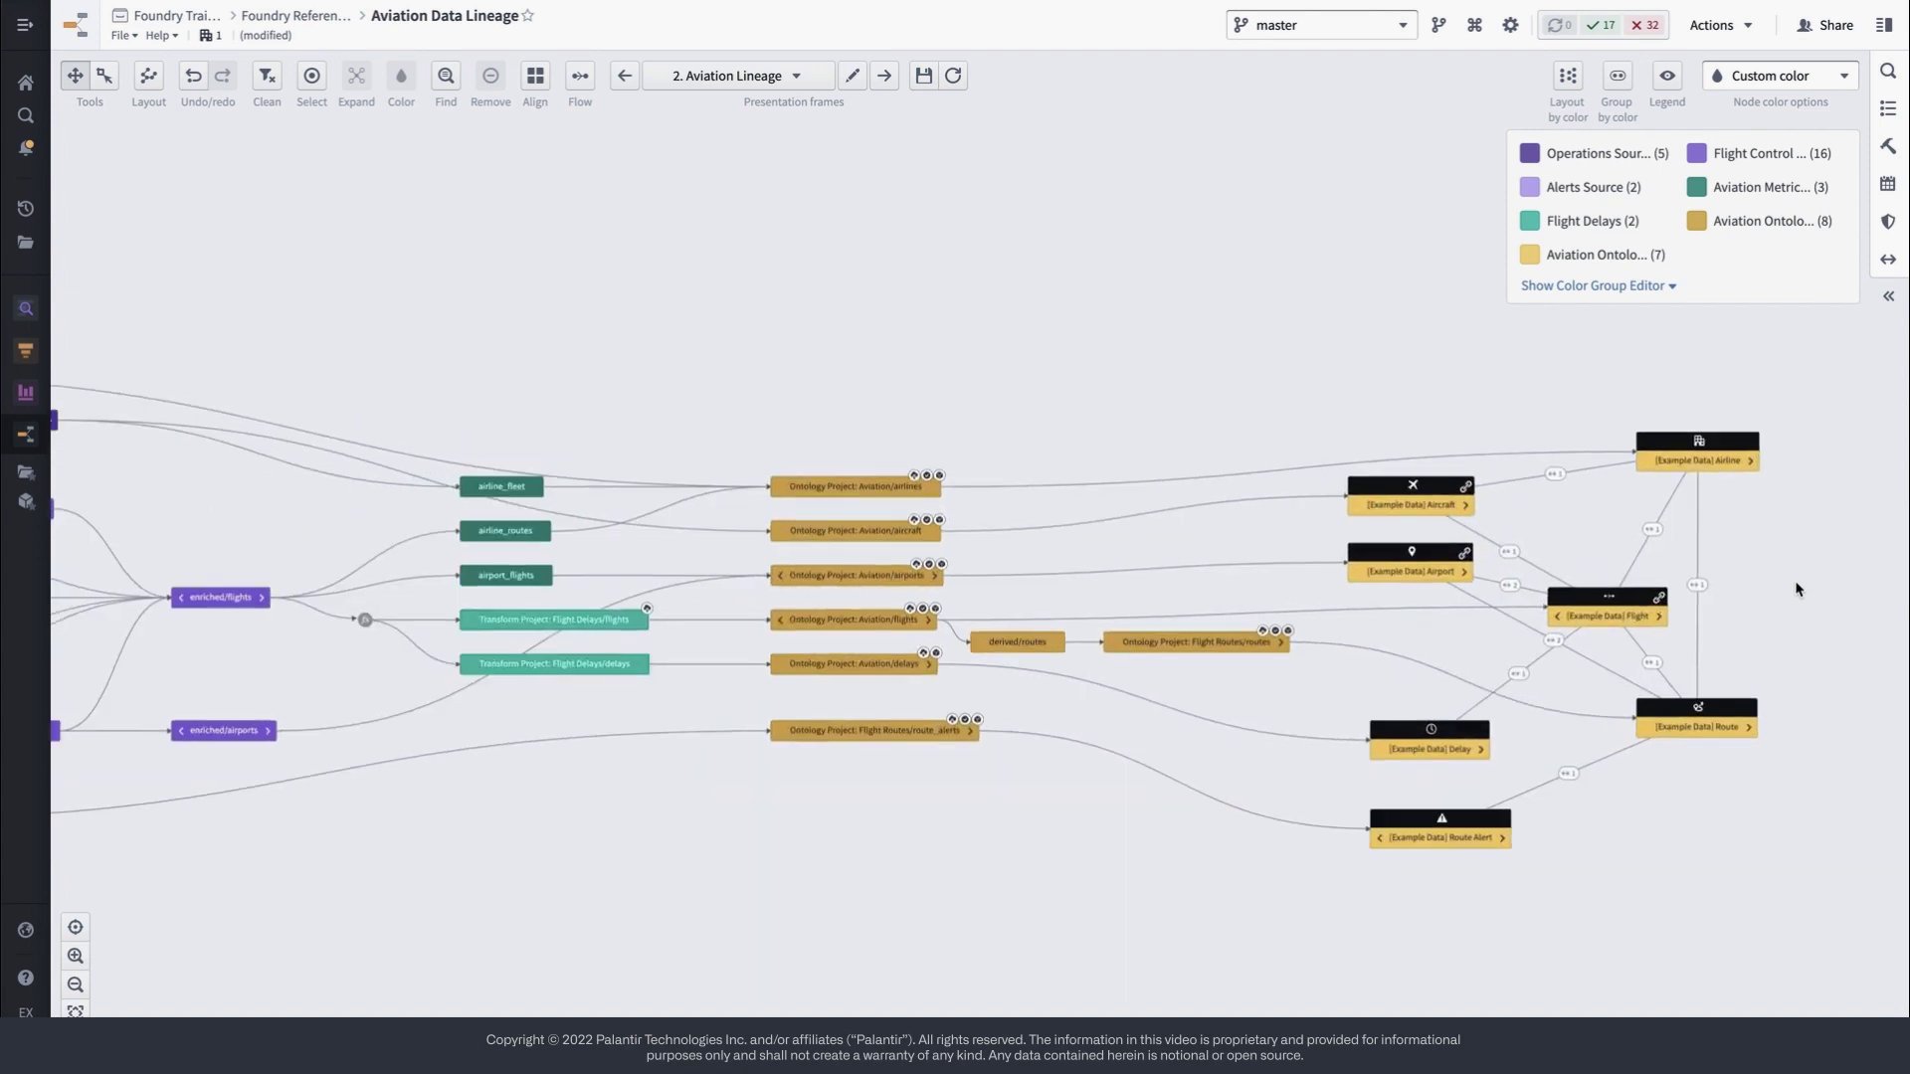
pyautogui.scroll(2, 1797, 590)
pyautogui.scroll(2, 1797, 589)
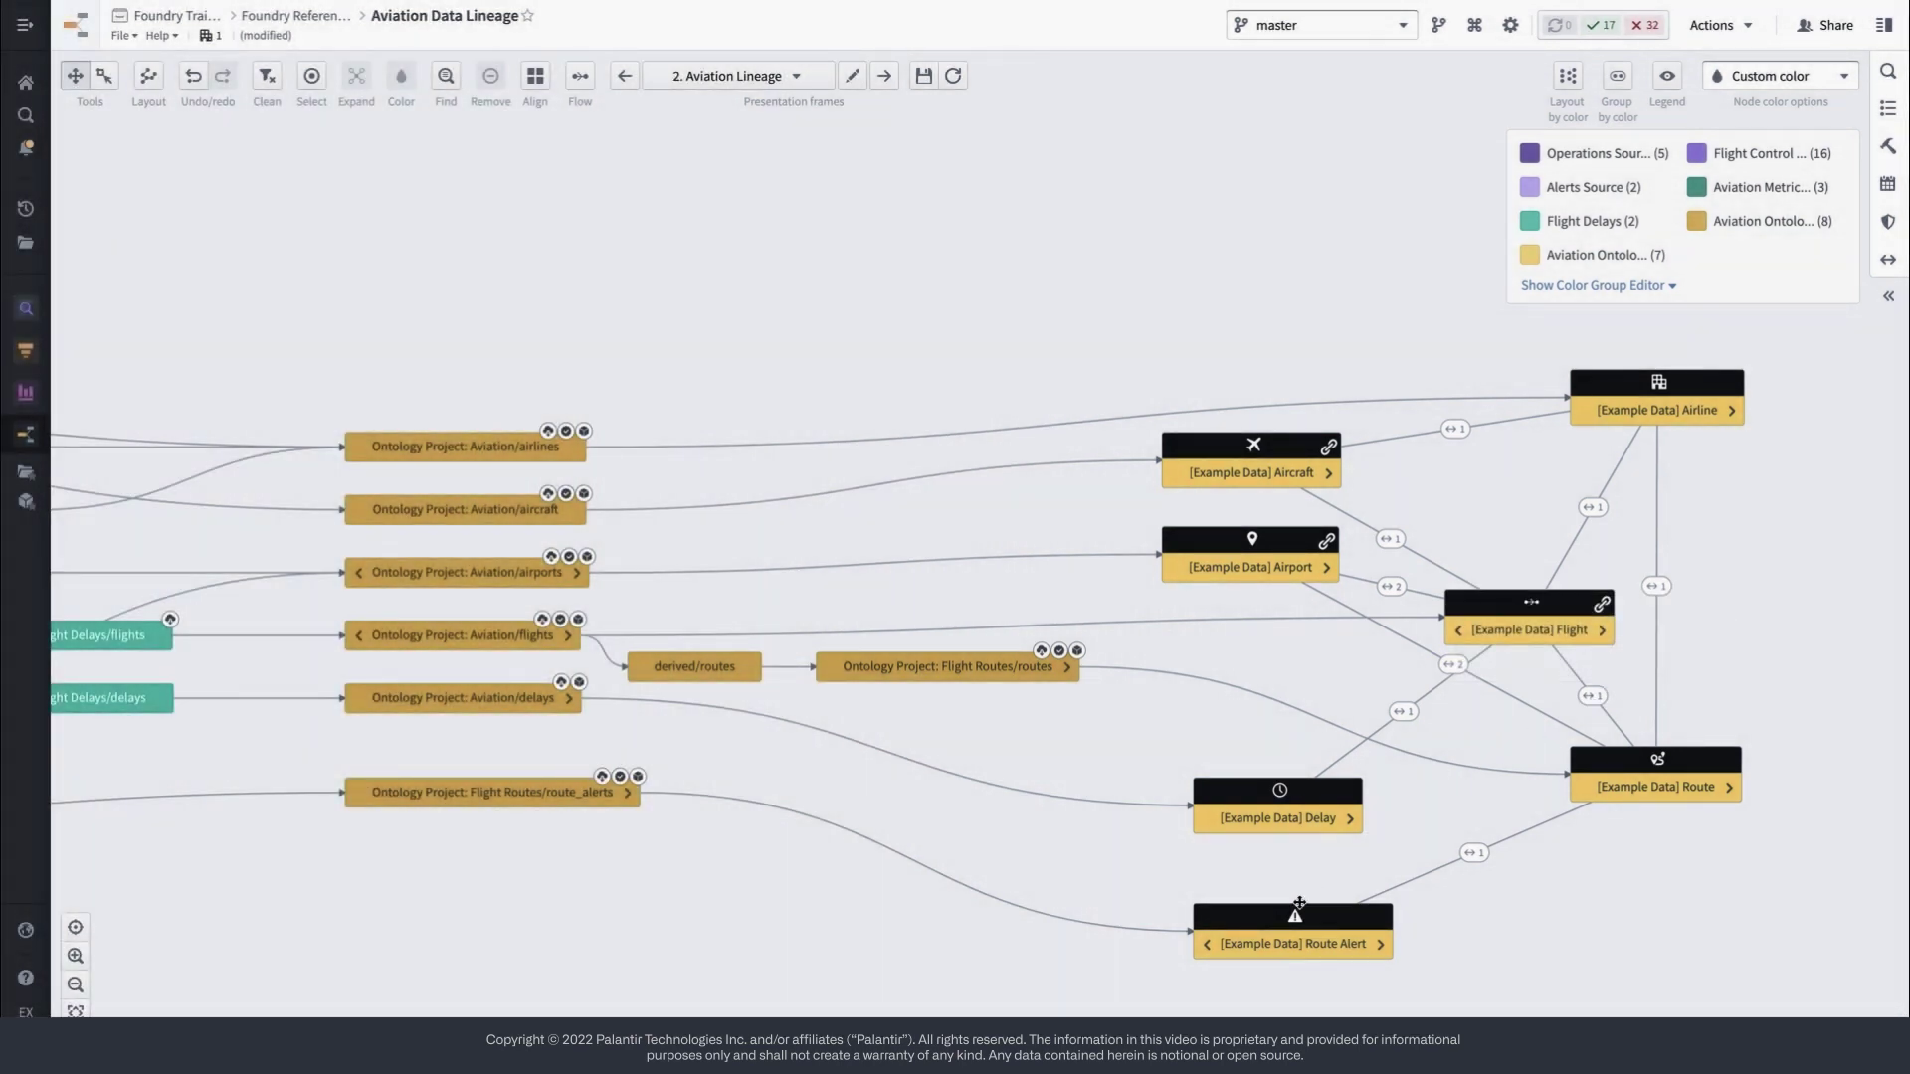
# - Select the Route Alert node in the lineage graph and bring up its actions menu
pyautogui.click(1301, 928)
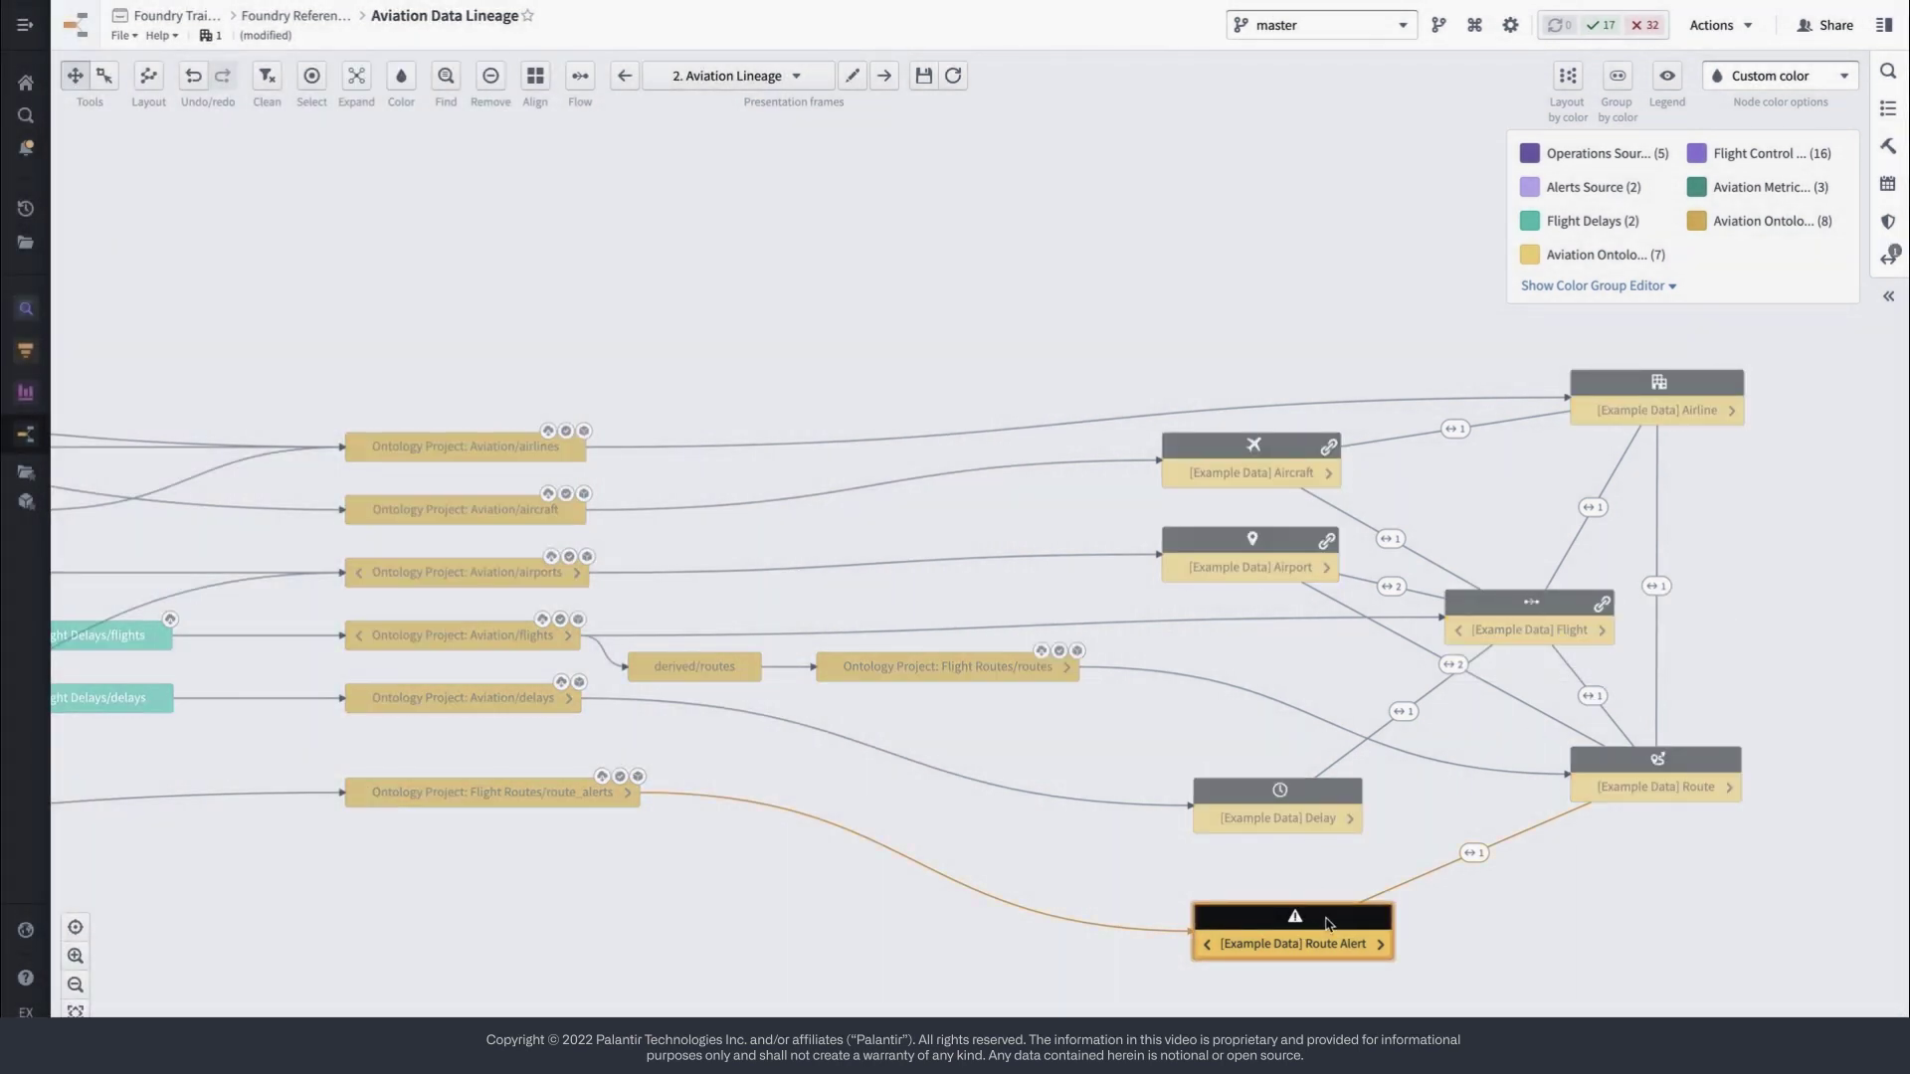
pyautogui.rightClick(1327, 923)
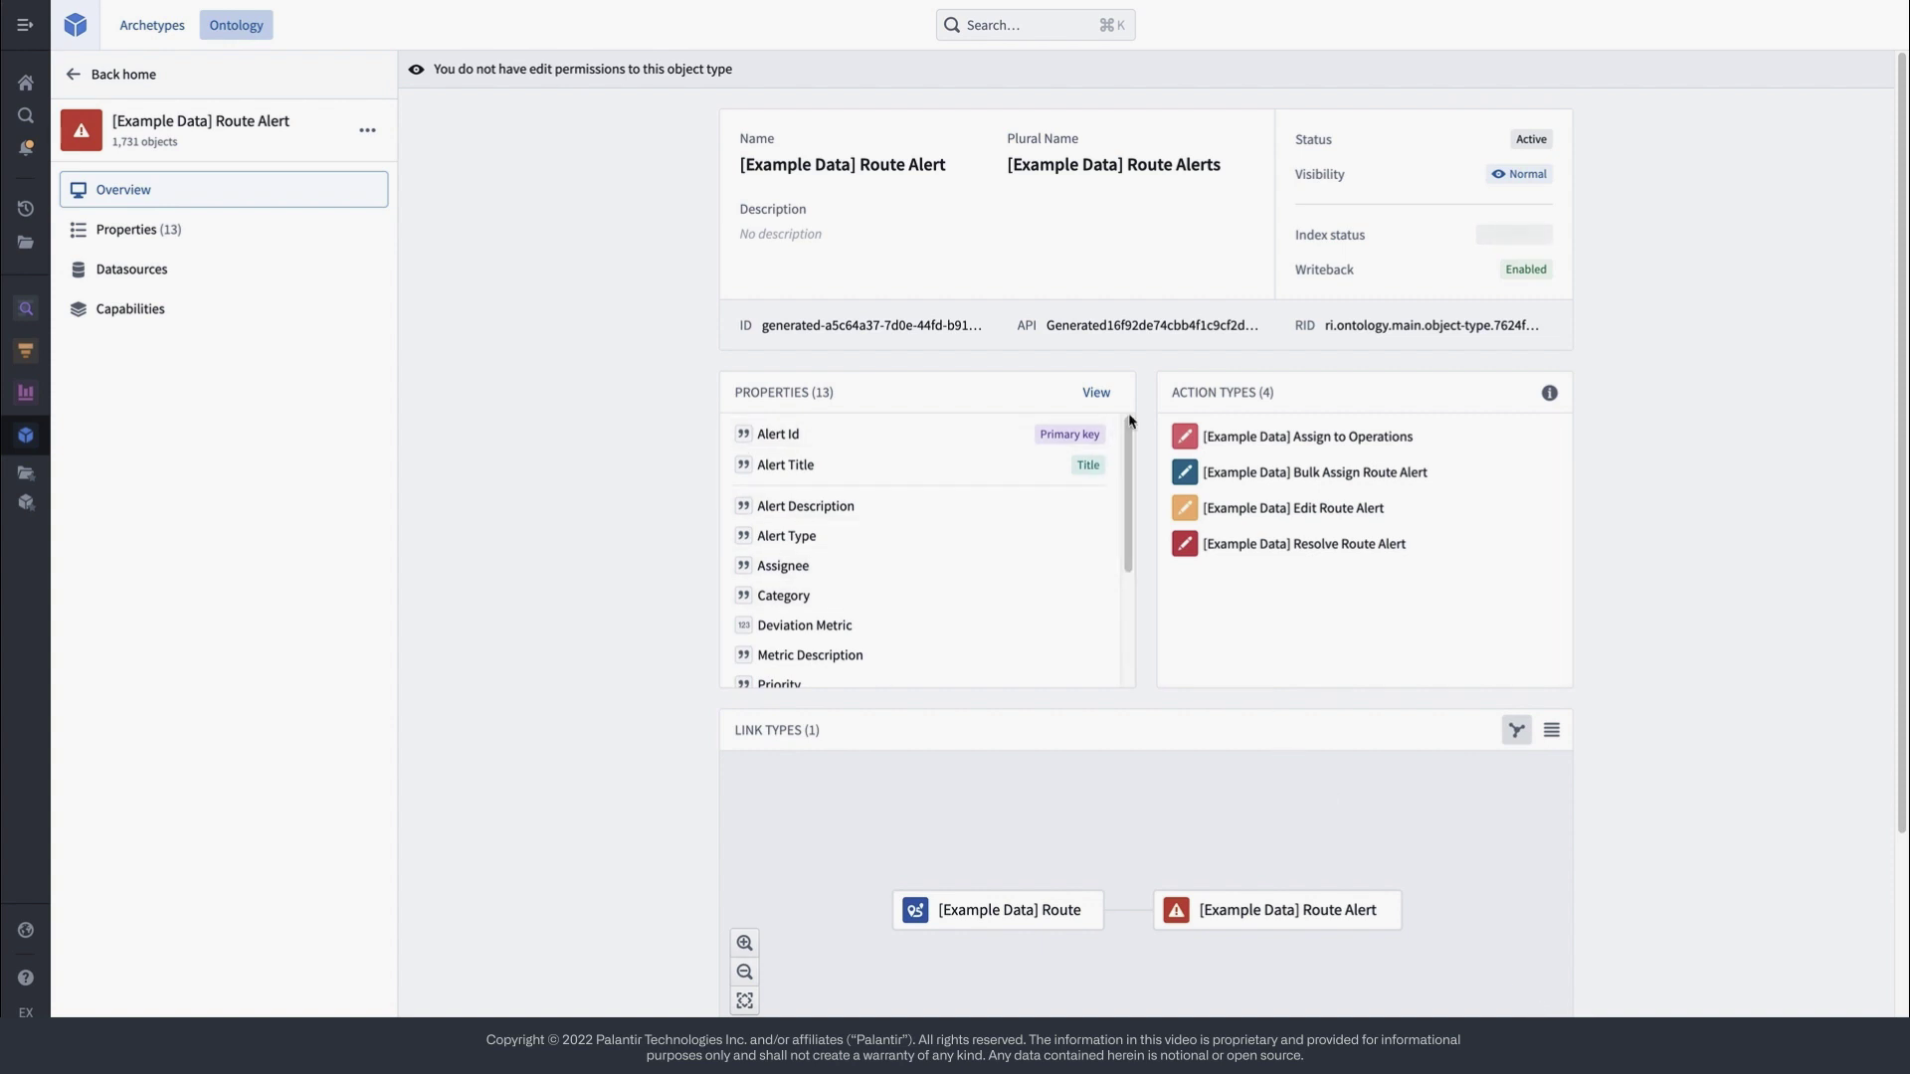
# - Show Route Alert's property mapping from route_alerts and open the Priority property's details
pyautogui.click(1099, 395)
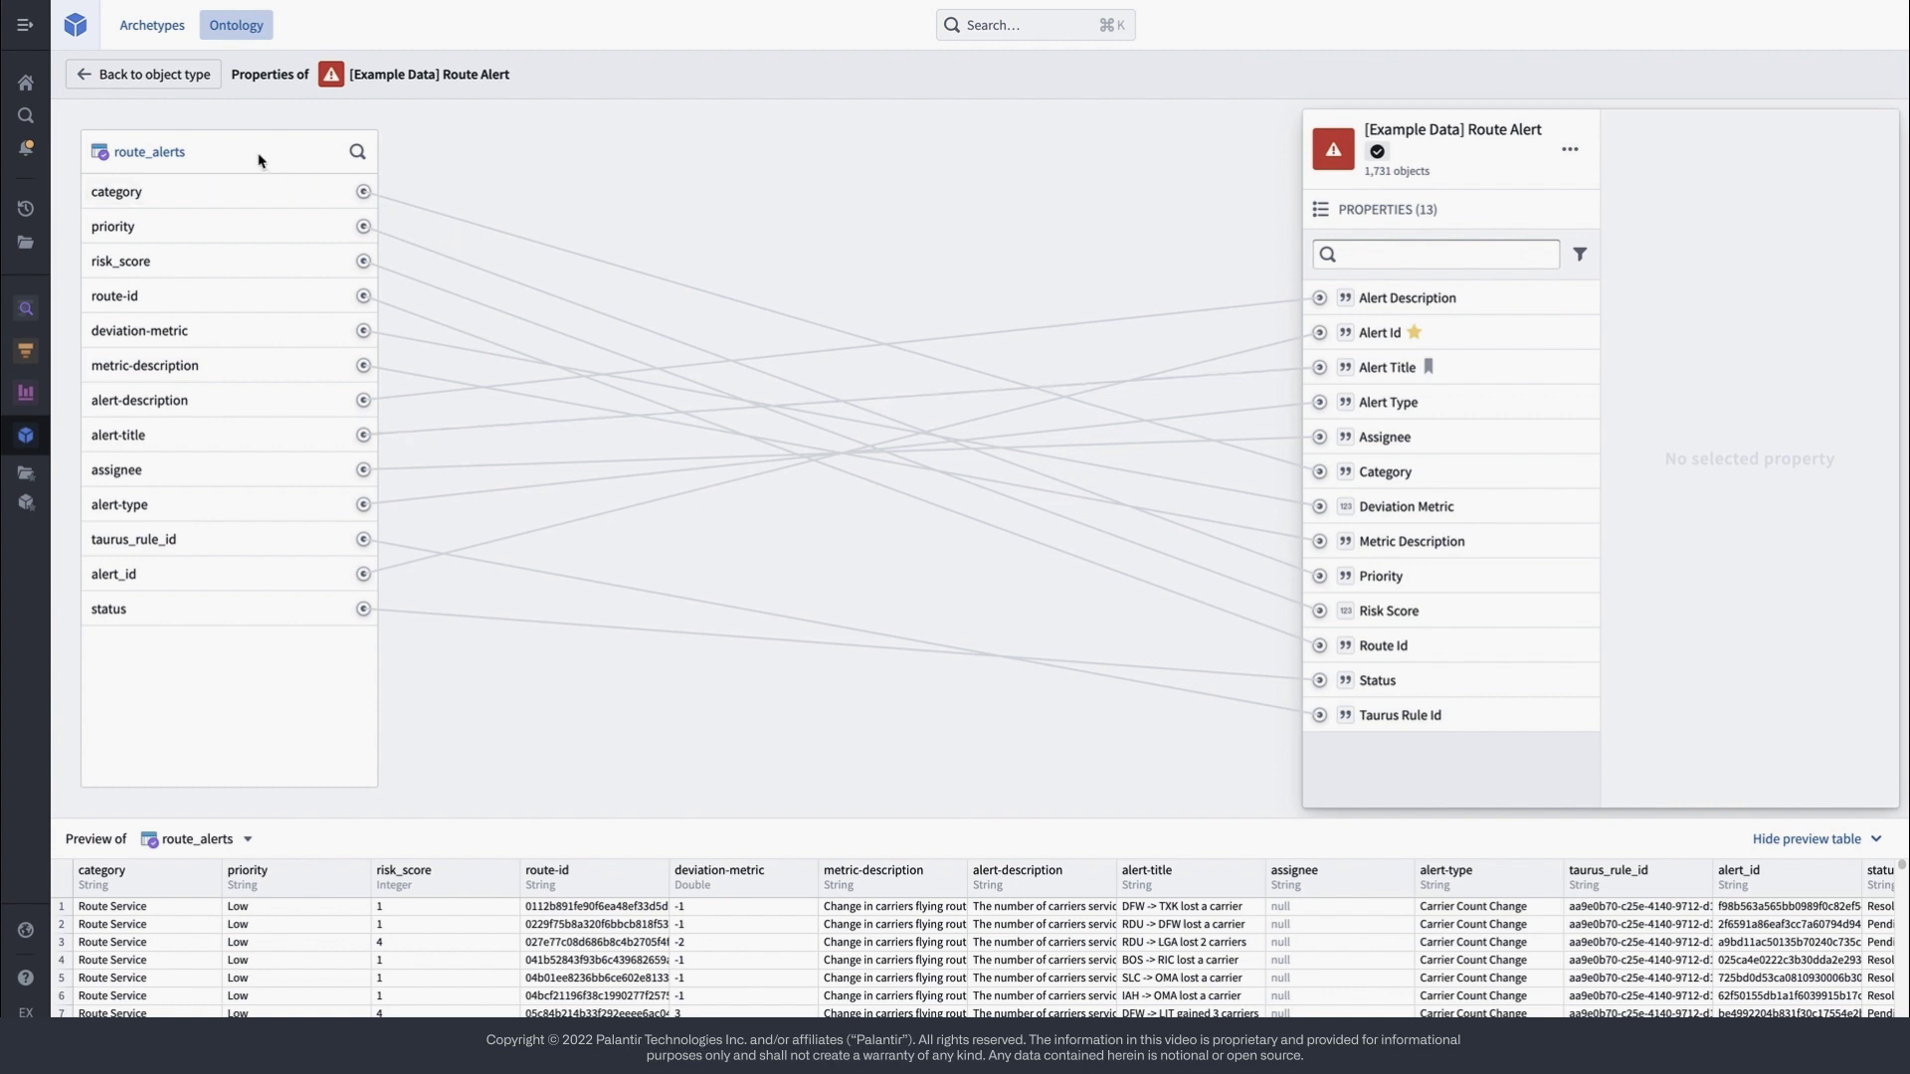
pyautogui.doubleClick(179, 153)
pyautogui.click(192, 155)
pyautogui.click(66, 908)
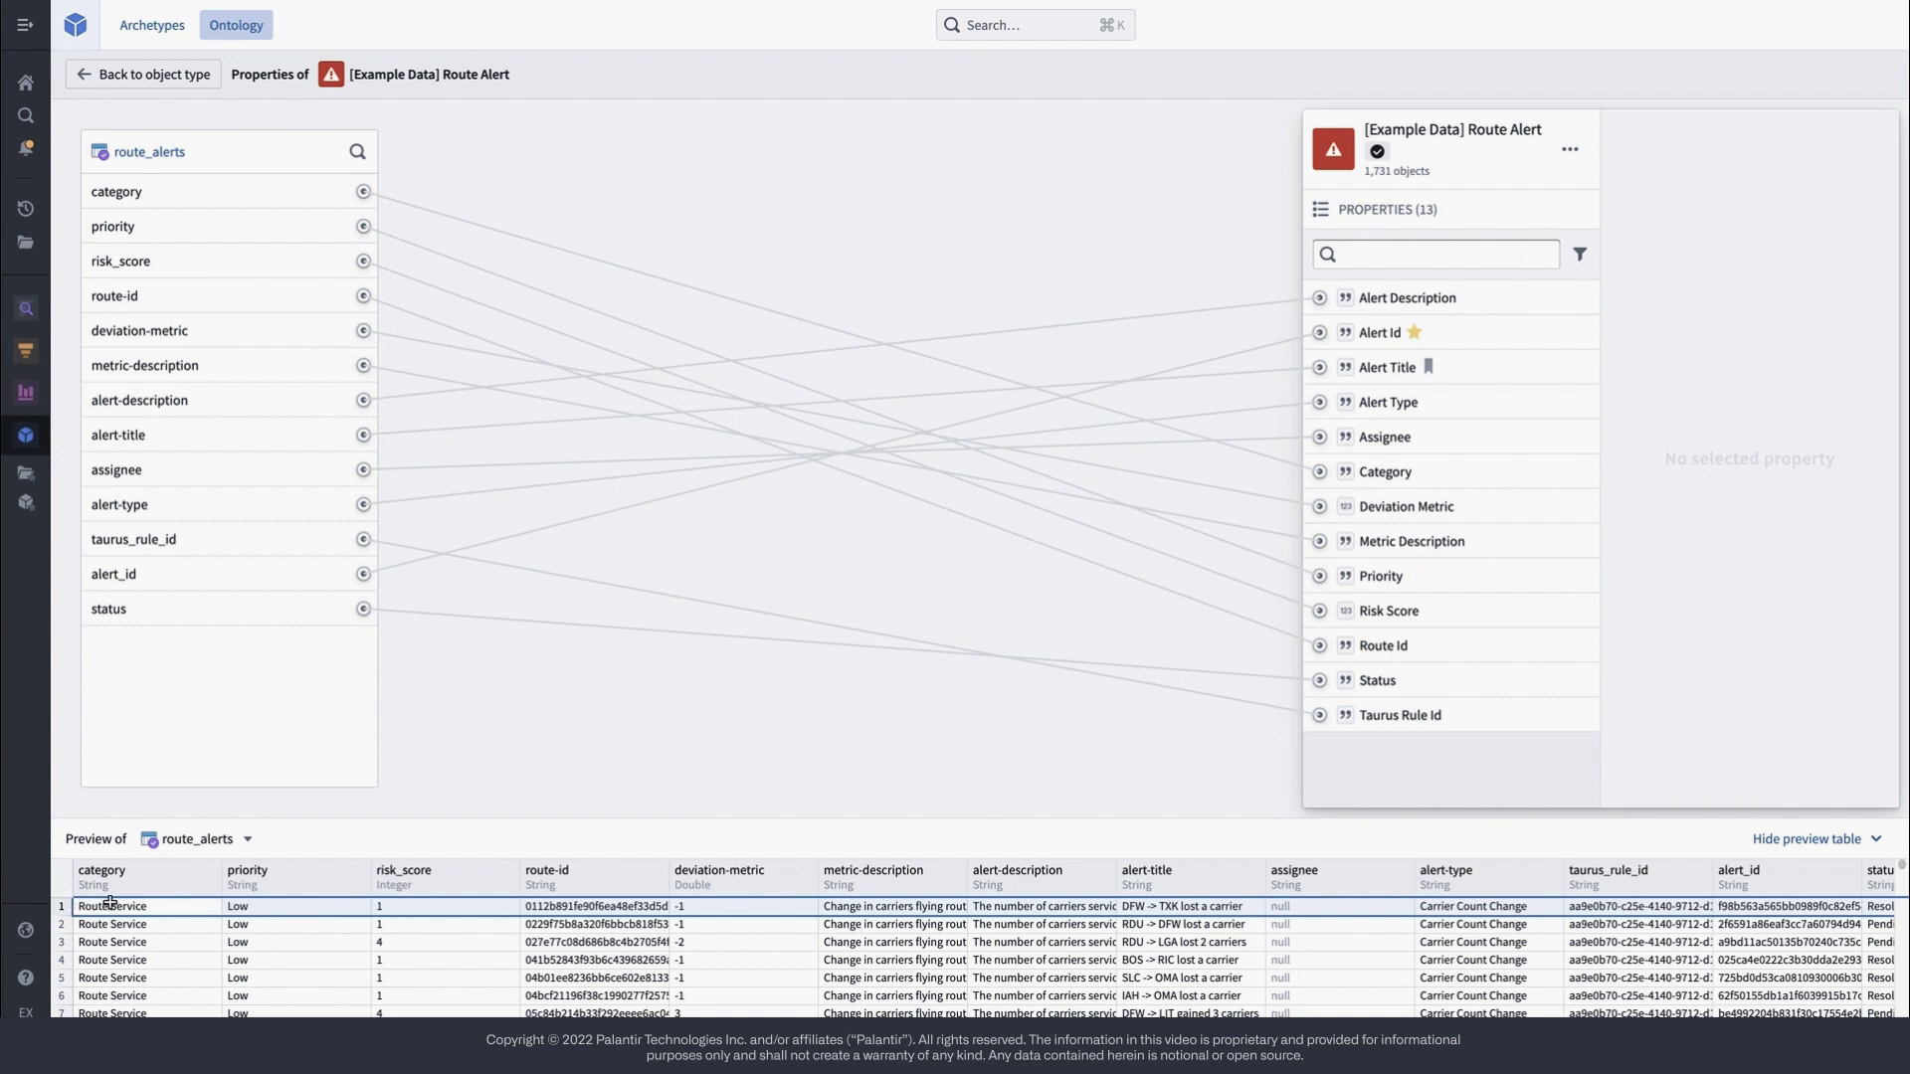
pyautogui.click(292, 876)
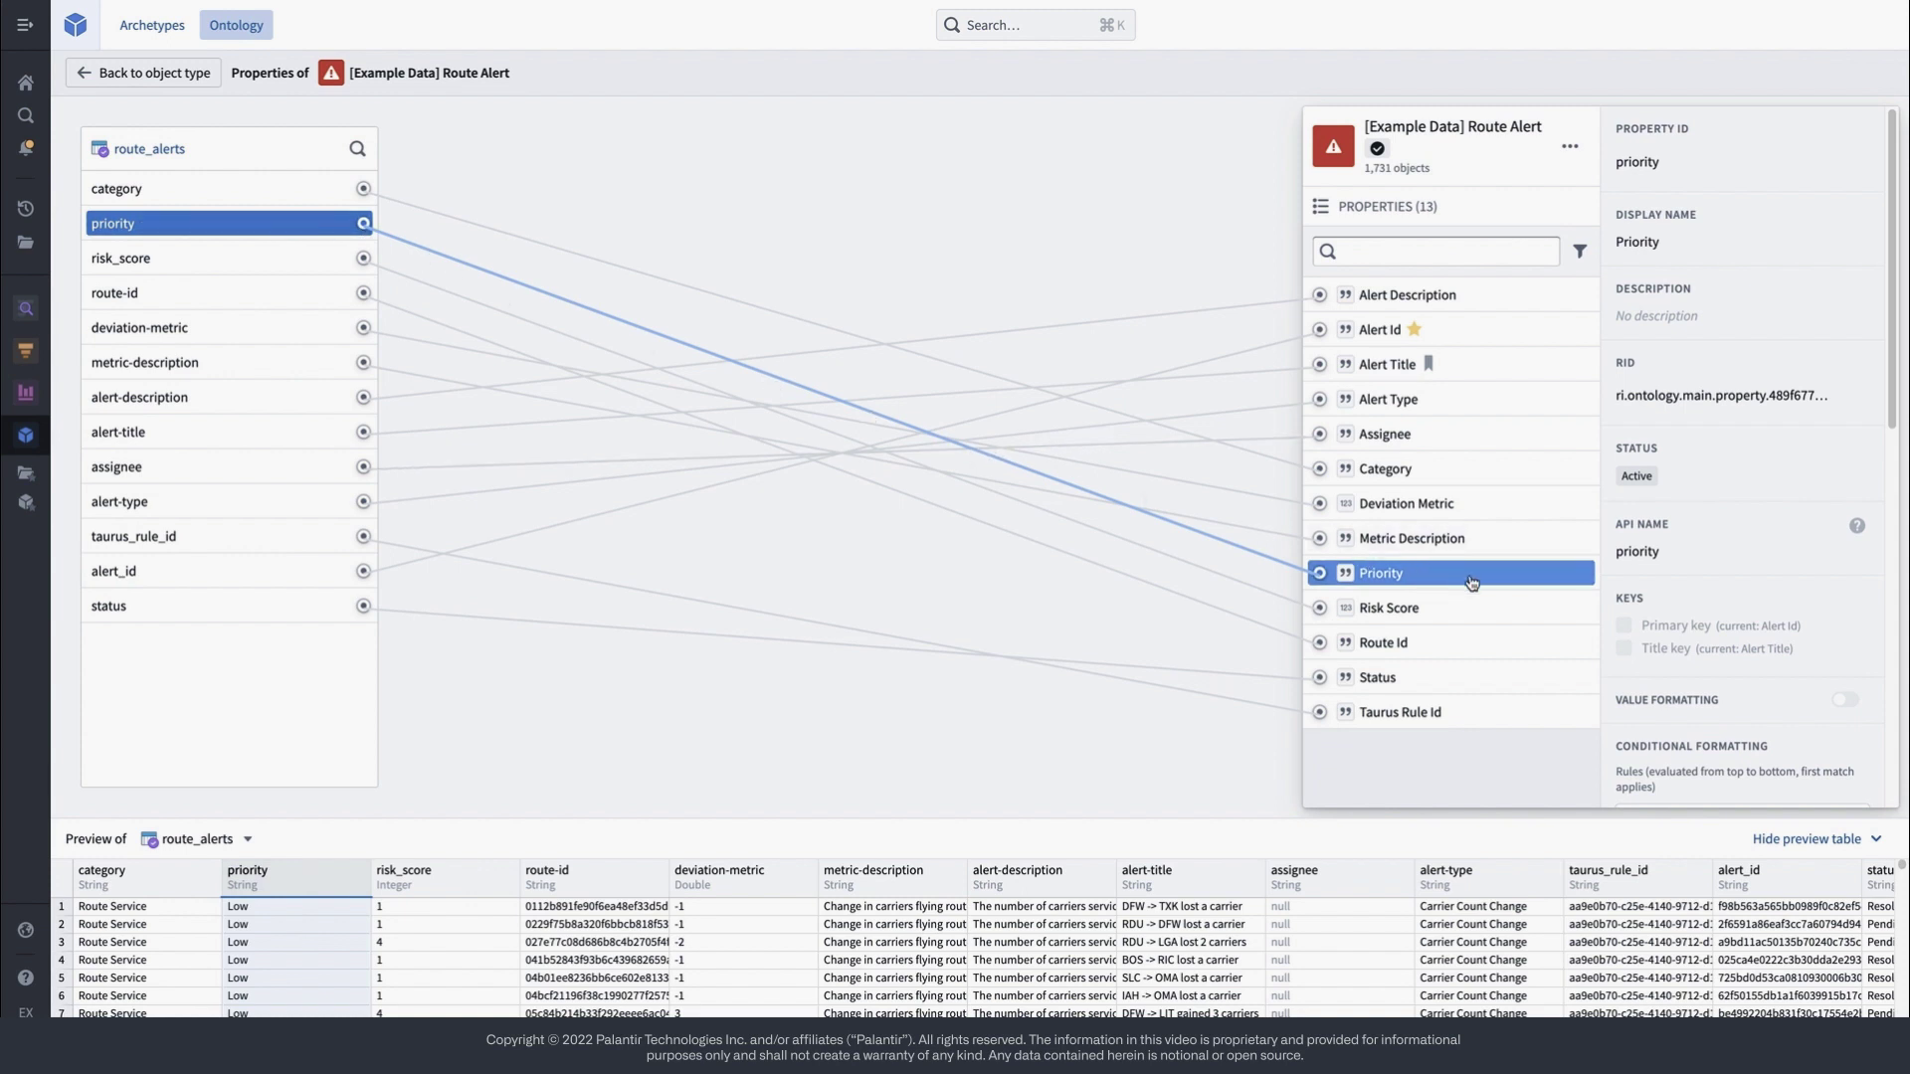
pyautogui.scroll(-1, 1842, 594)
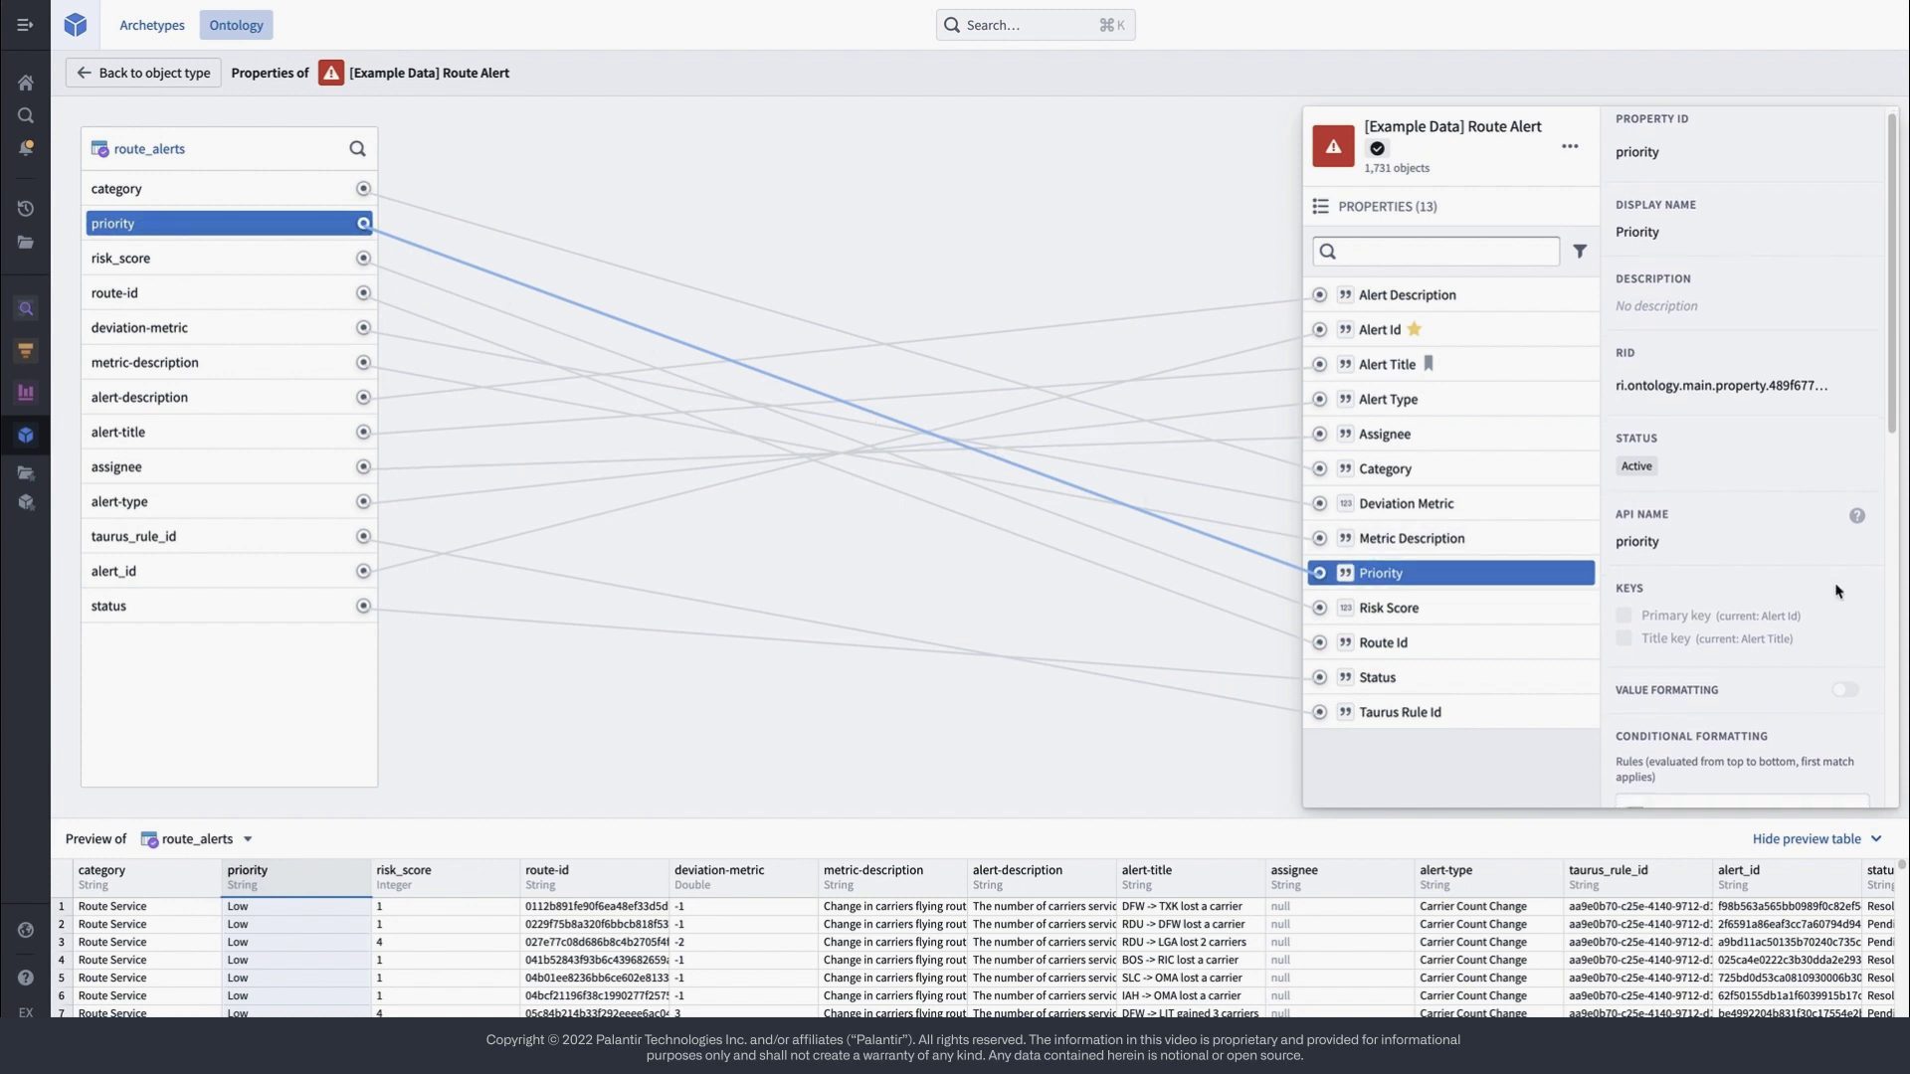
pyautogui.scroll(-1, 1842, 594)
pyautogui.scroll(-1, 1840, 591)
pyautogui.scroll(-1, 1838, 592)
pyautogui.scroll(-1, 1837, 589)
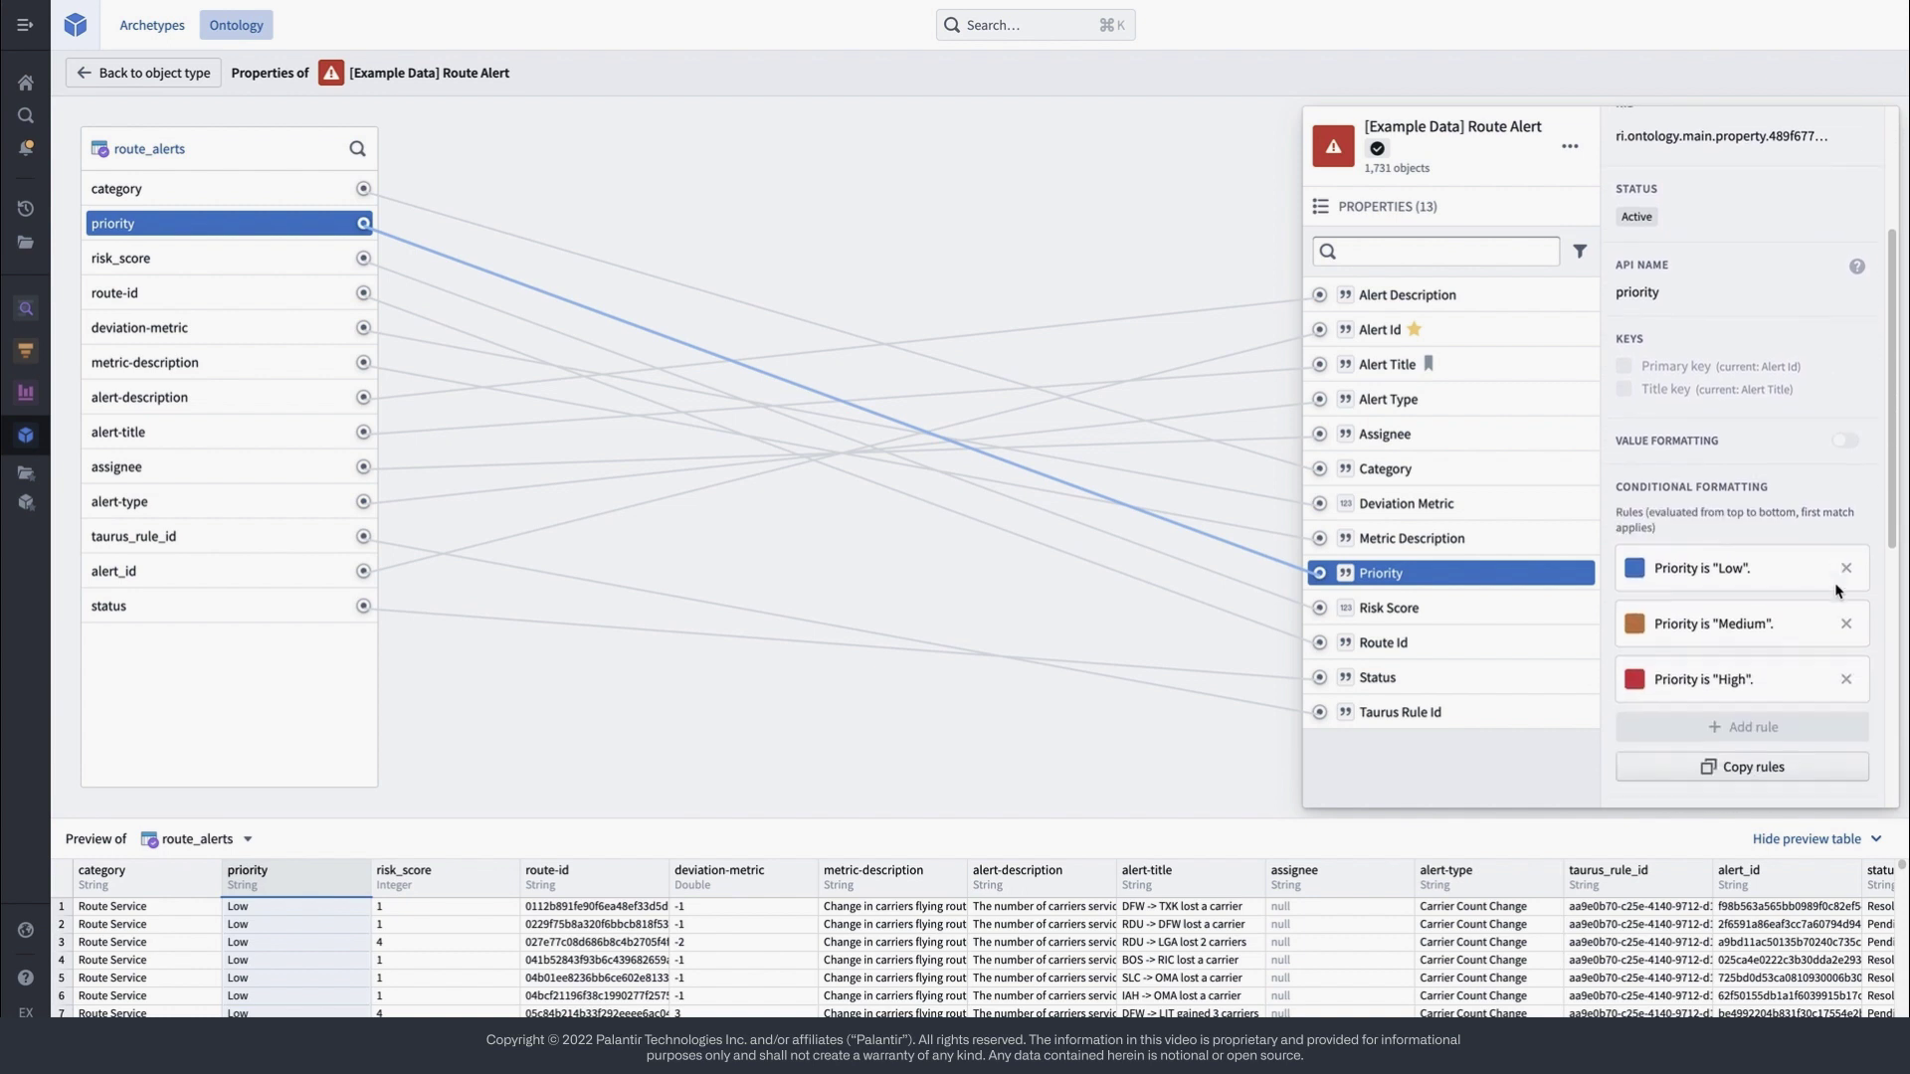
pyautogui.scroll(-1, 1836, 585)
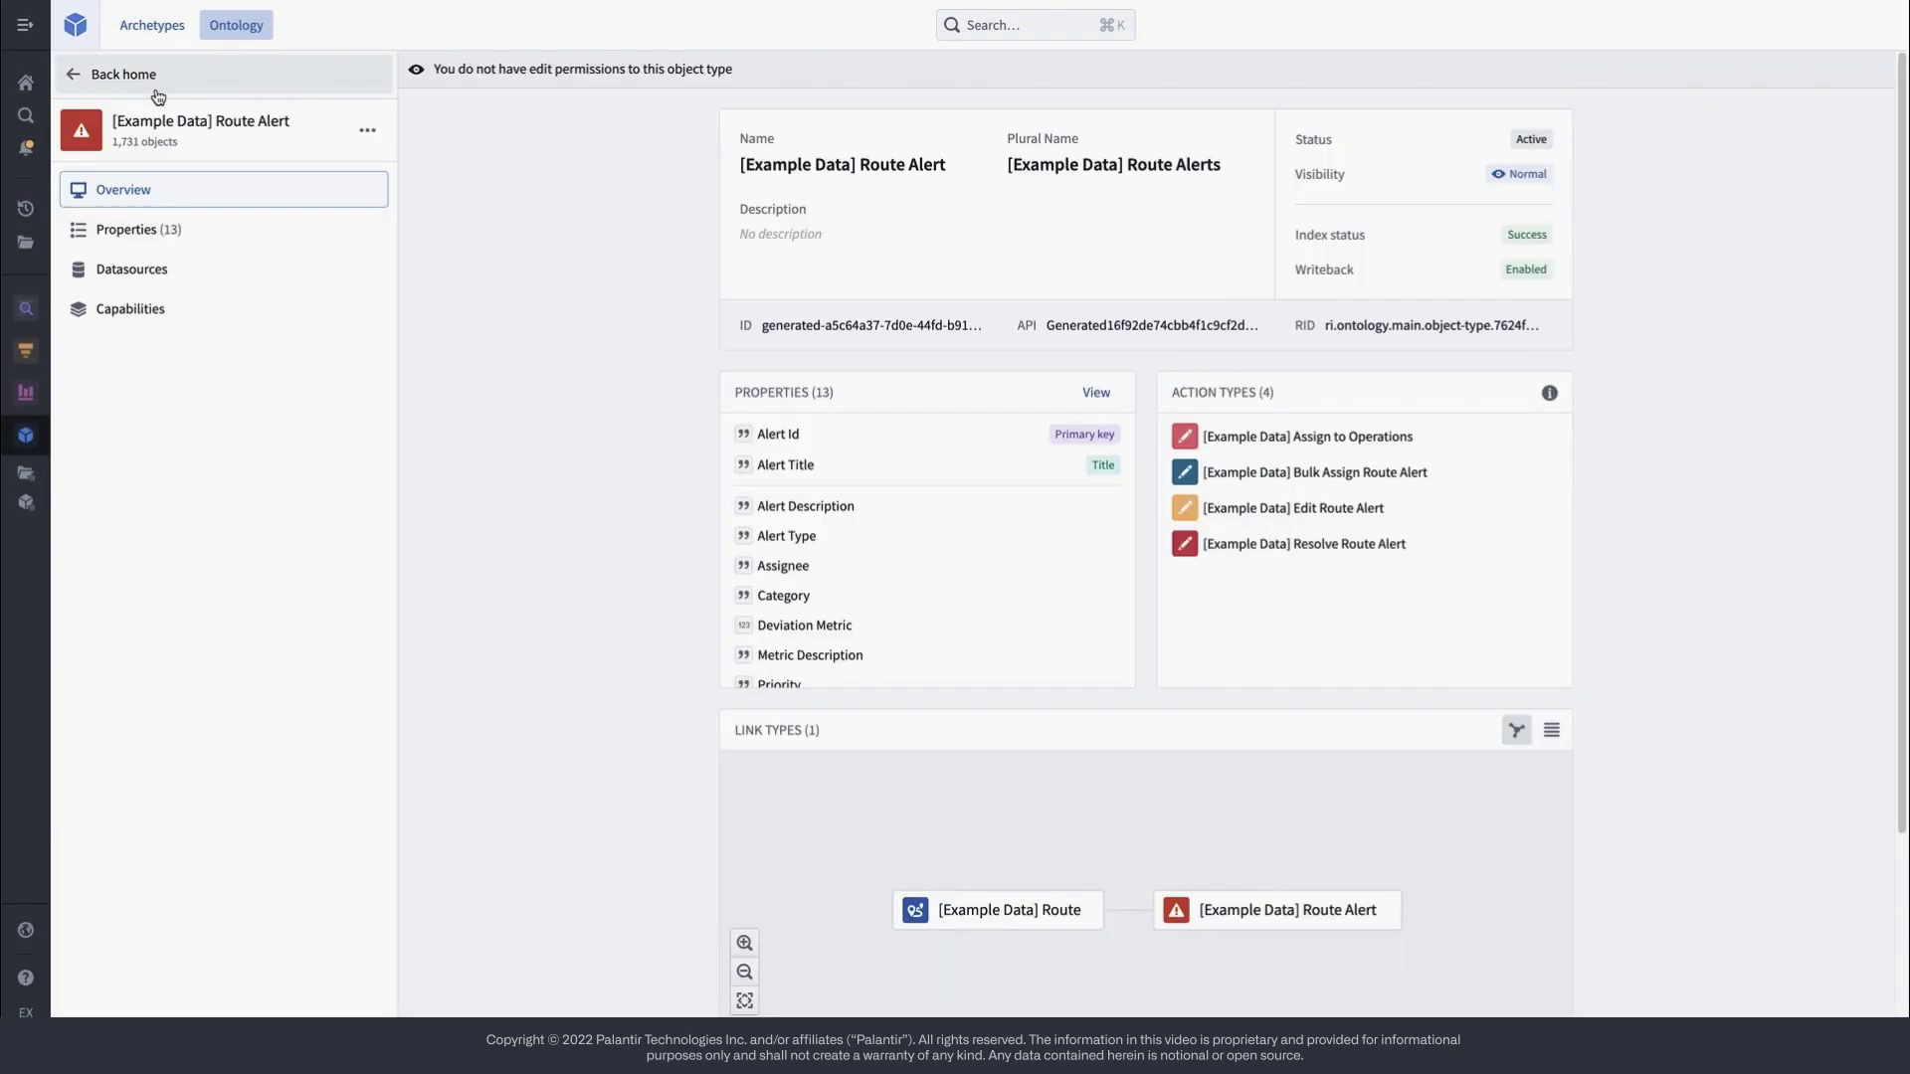
# - Highlight the Route Alert title, Properties (13), Action Types (4) and Link Types (1) headings, then select the Route node
pyautogui.moveTo(115, 122); pyautogui.dragTo(288, 121)
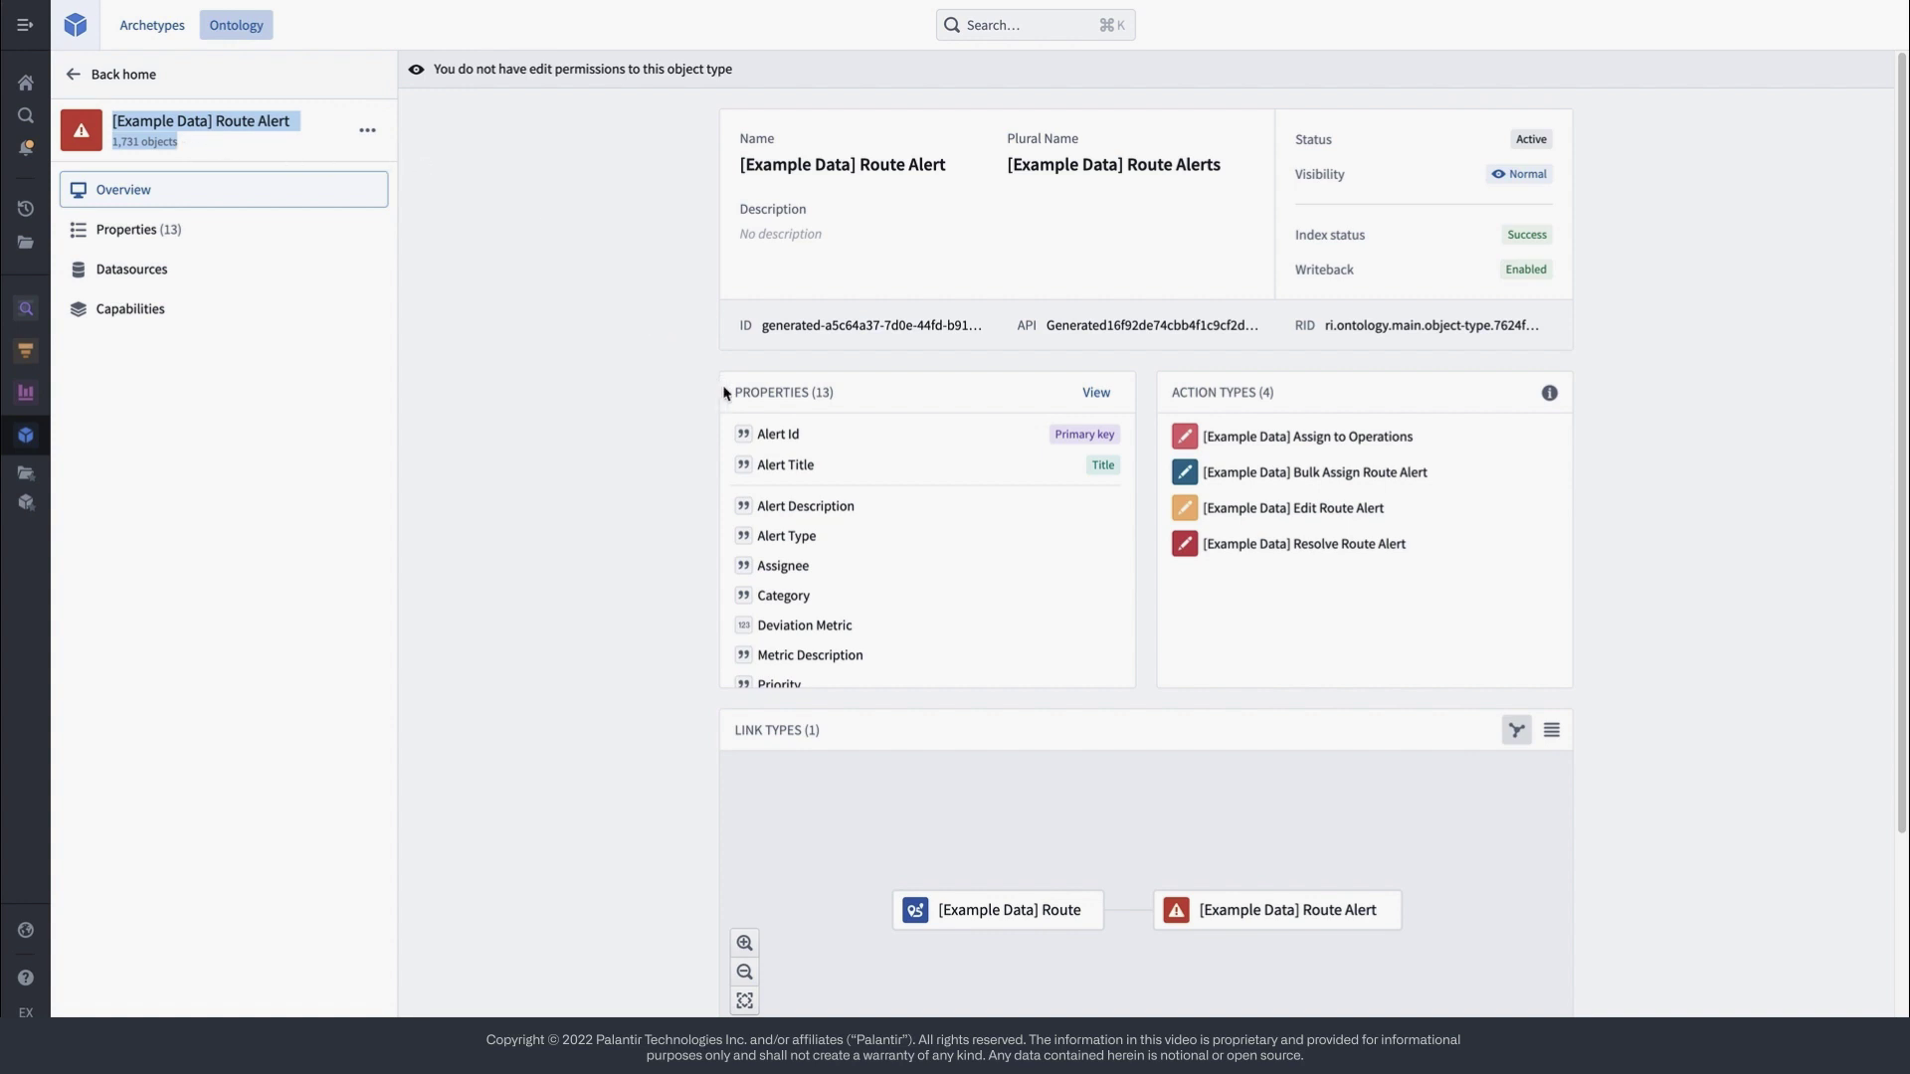
pyautogui.moveTo(735, 400); pyautogui.dragTo(850, 407)
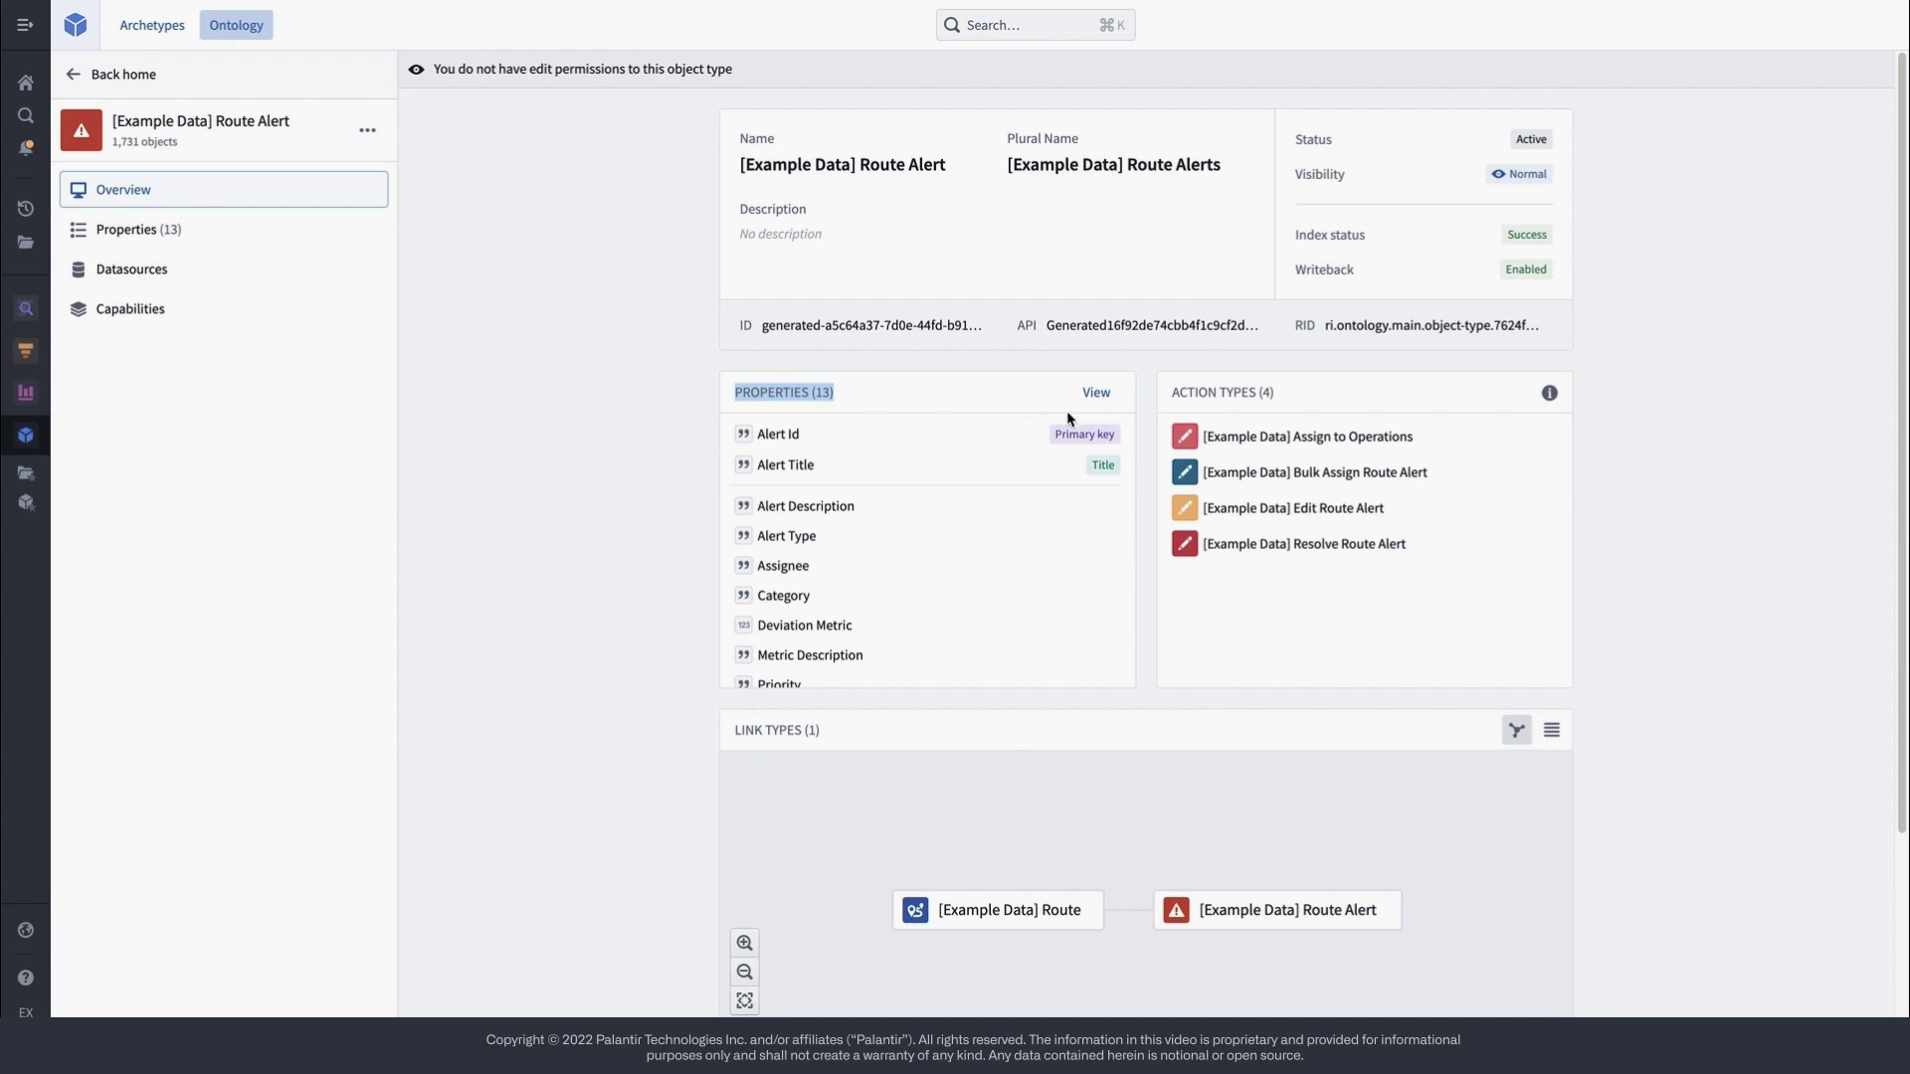
pyautogui.moveTo(1168, 403); pyautogui.dragTo(1279, 406)
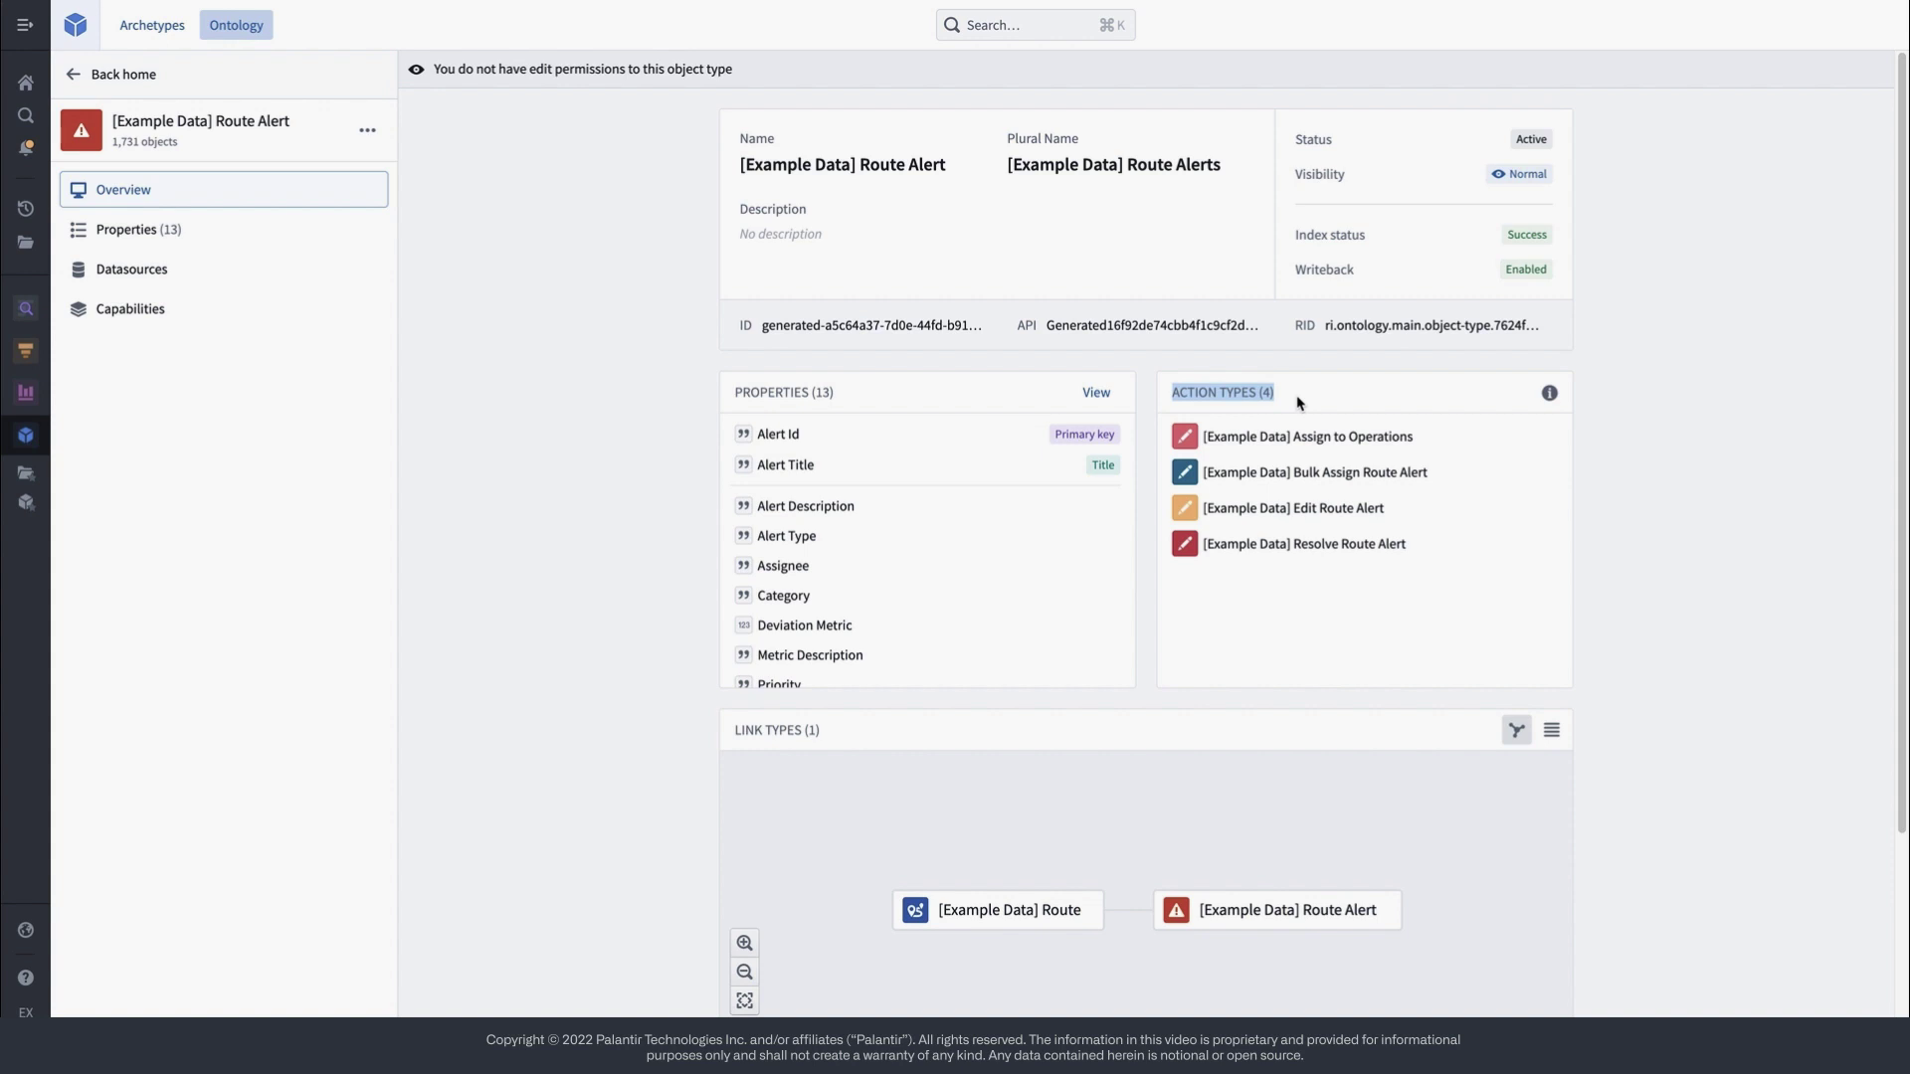
pyautogui.click(752, 737)
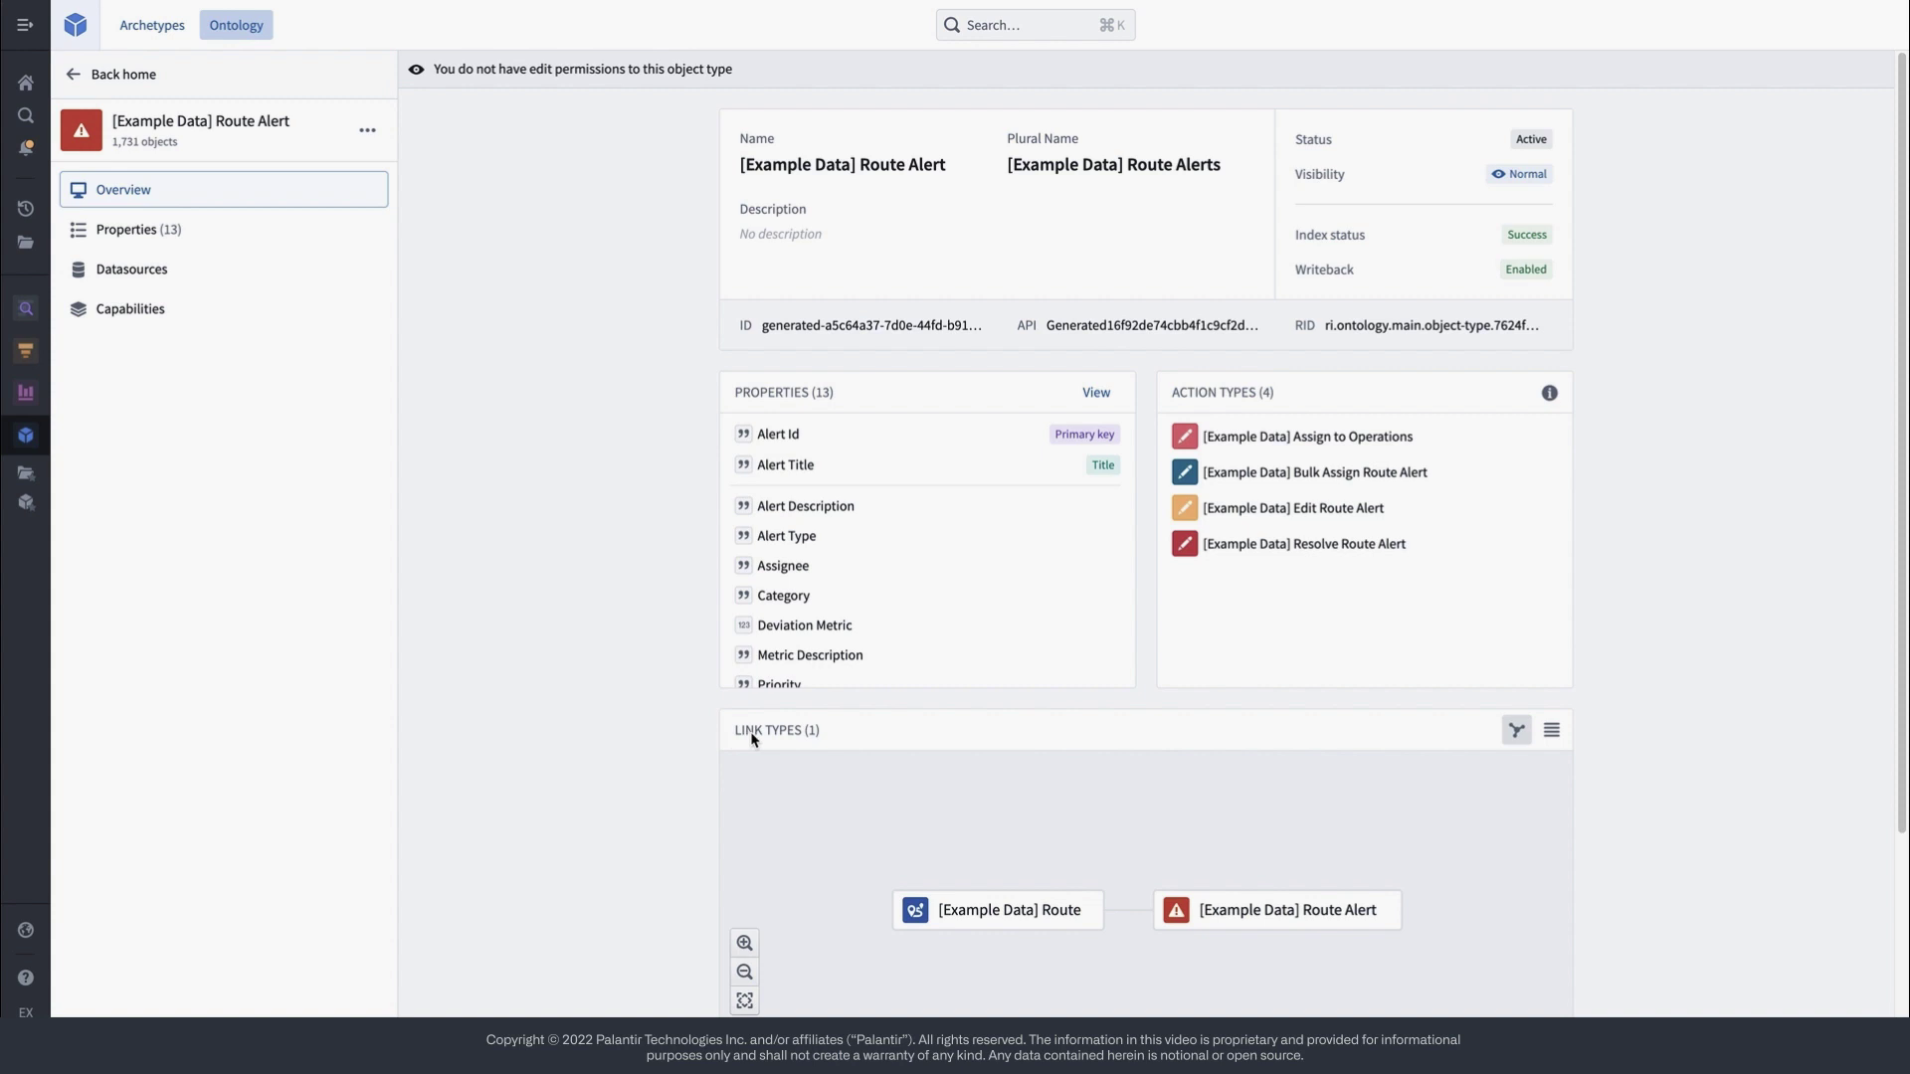
pyautogui.moveTo(753, 738); pyautogui.dragTo(849, 734)
pyautogui.click(1000, 914)
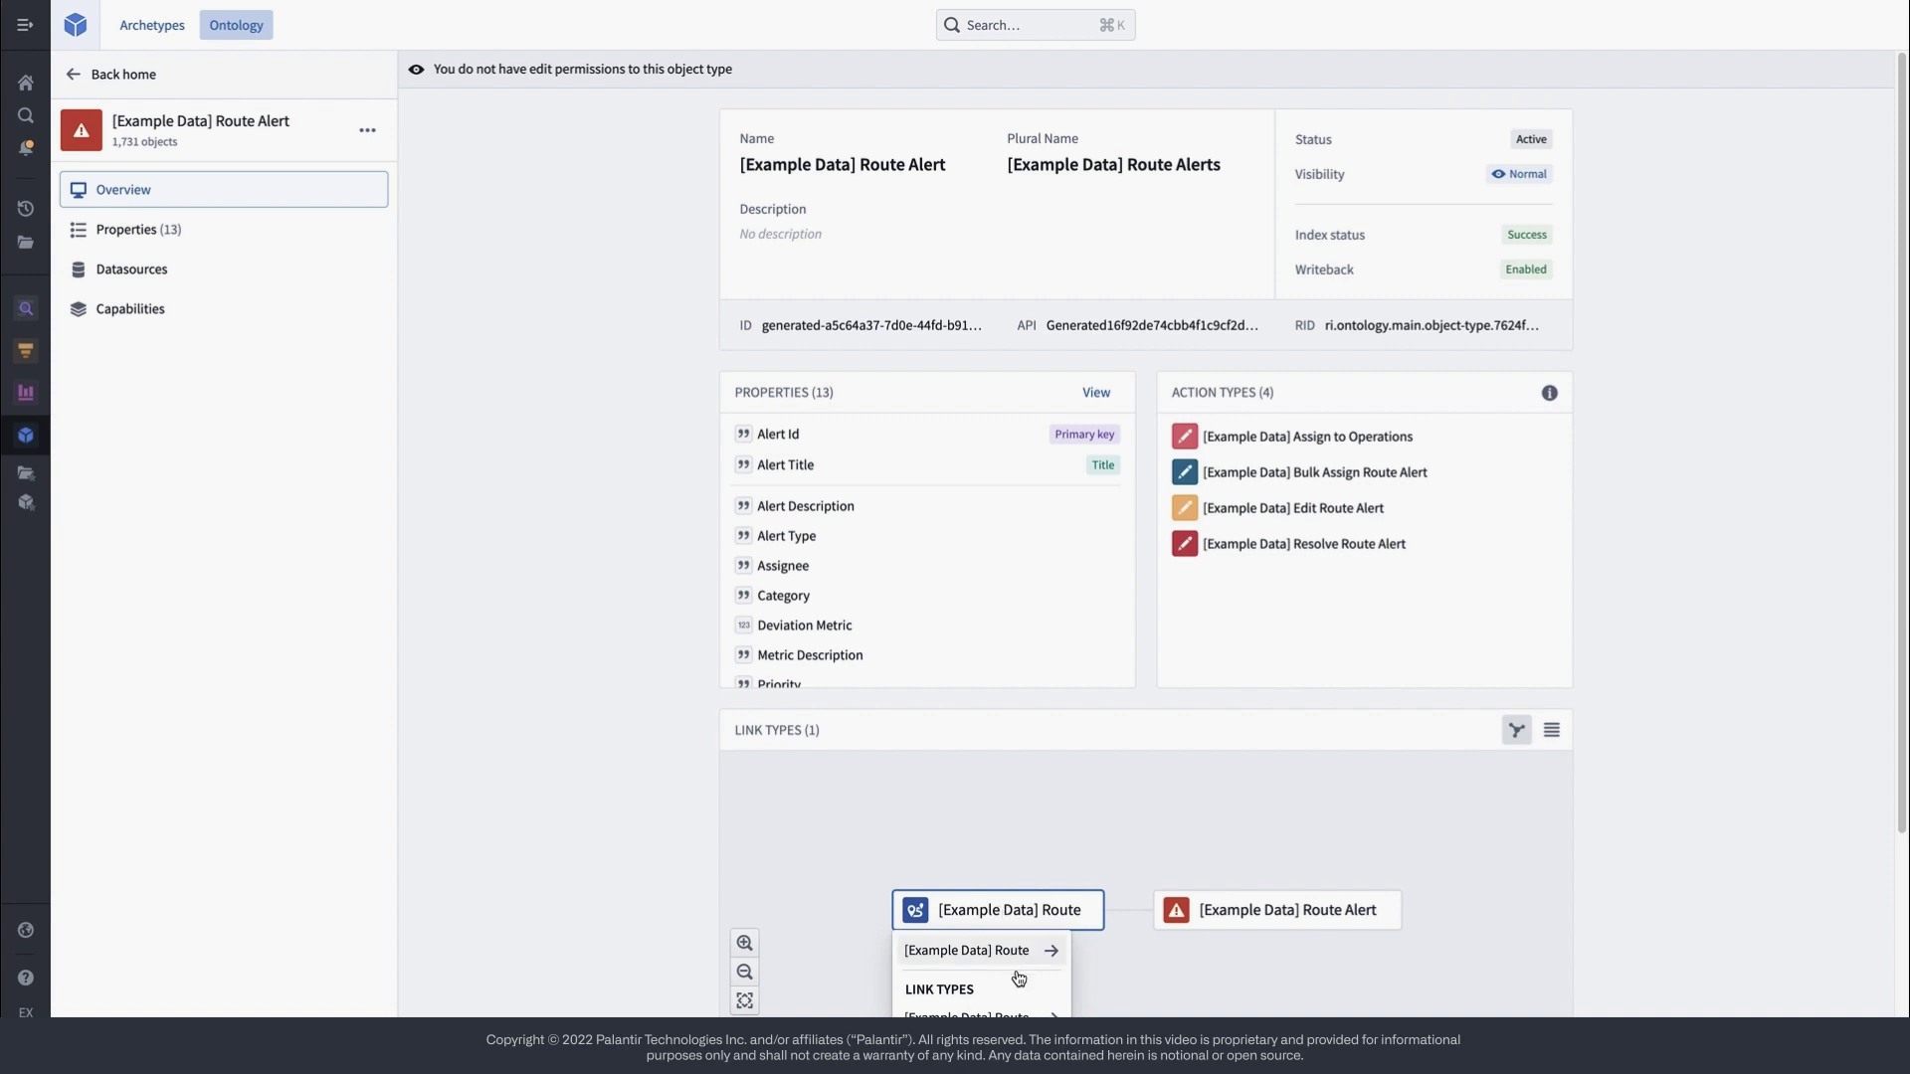
# - Open the Route Alert–Route link type and review its Route Id keys and Many cardinality
pyautogui.click(980, 1015)
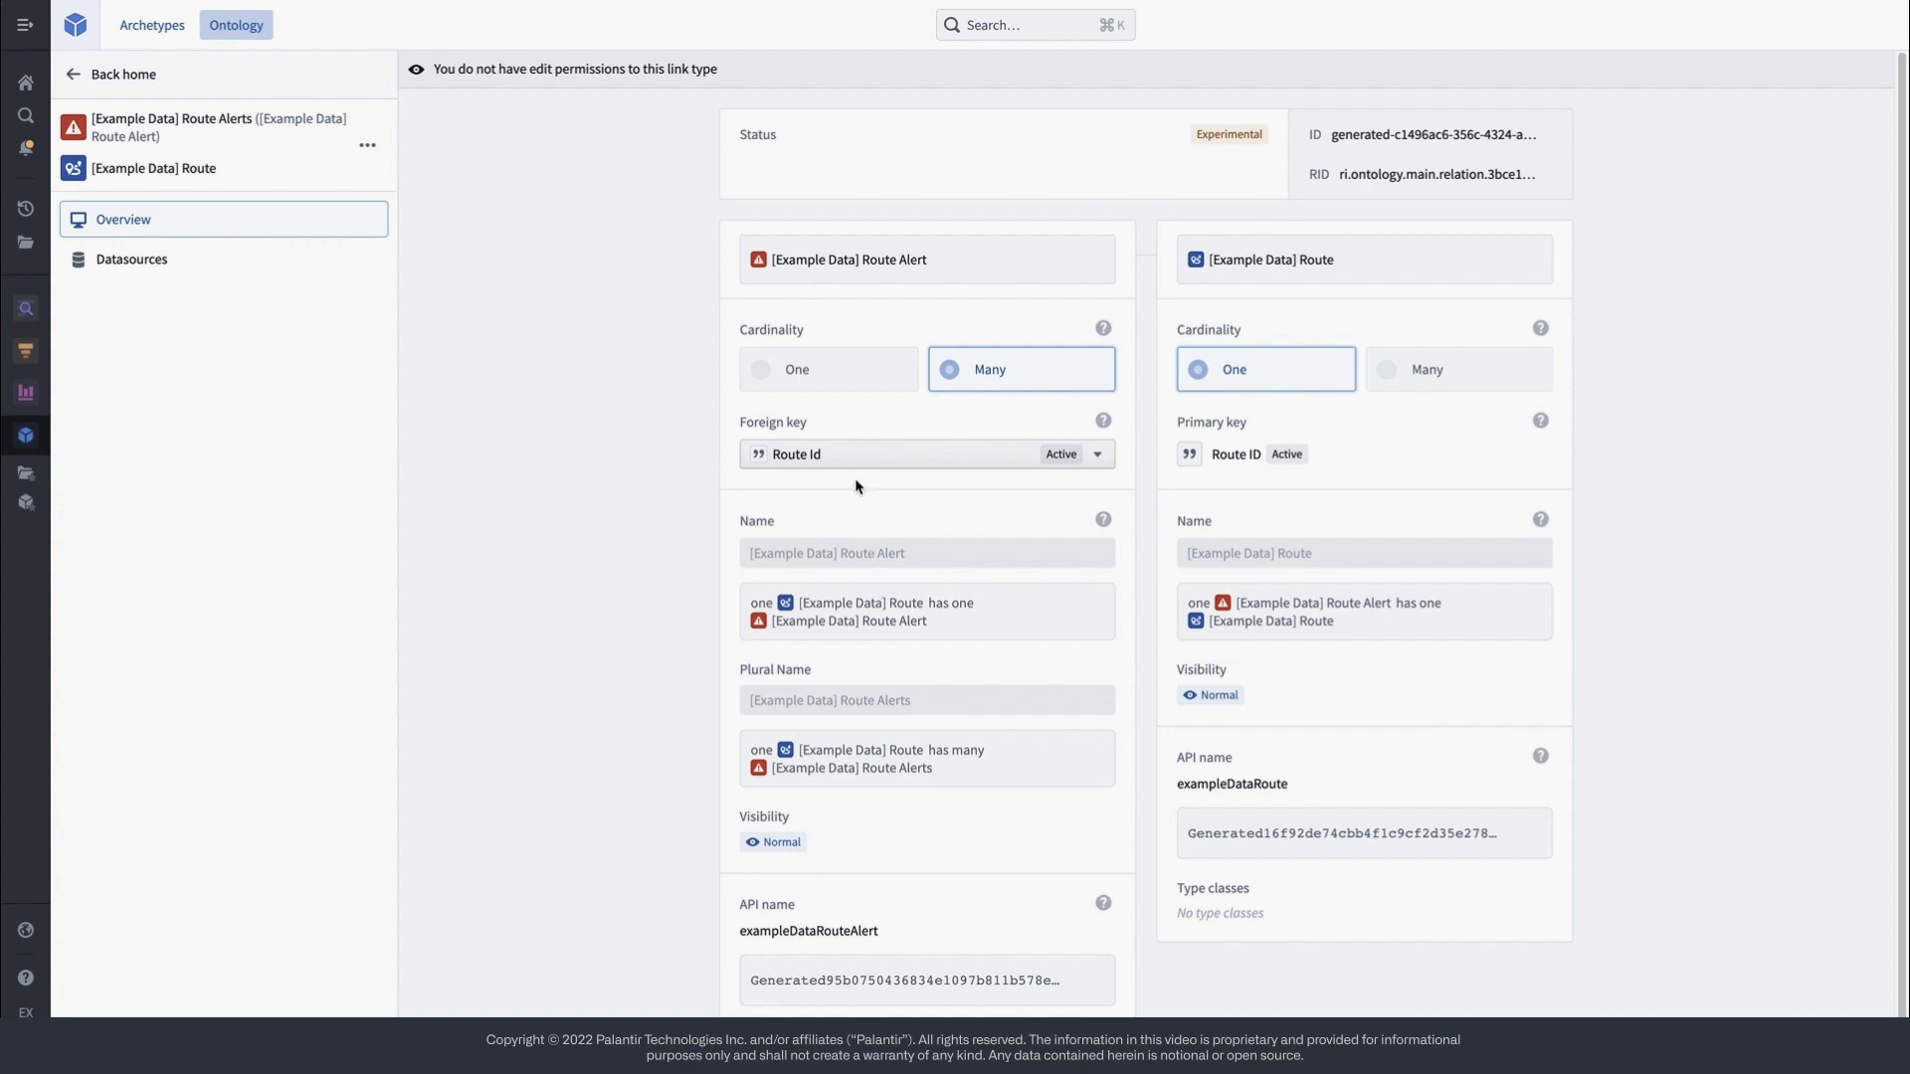
pyautogui.moveTo(801, 423); pyautogui.dragTo(736, 425)
pyautogui.moveTo(1177, 423); pyautogui.dragTo(1271, 424)
pyautogui.click(1276, 423)
pyautogui.doubleClick(1419, 371)
pyautogui.click(1419, 371)
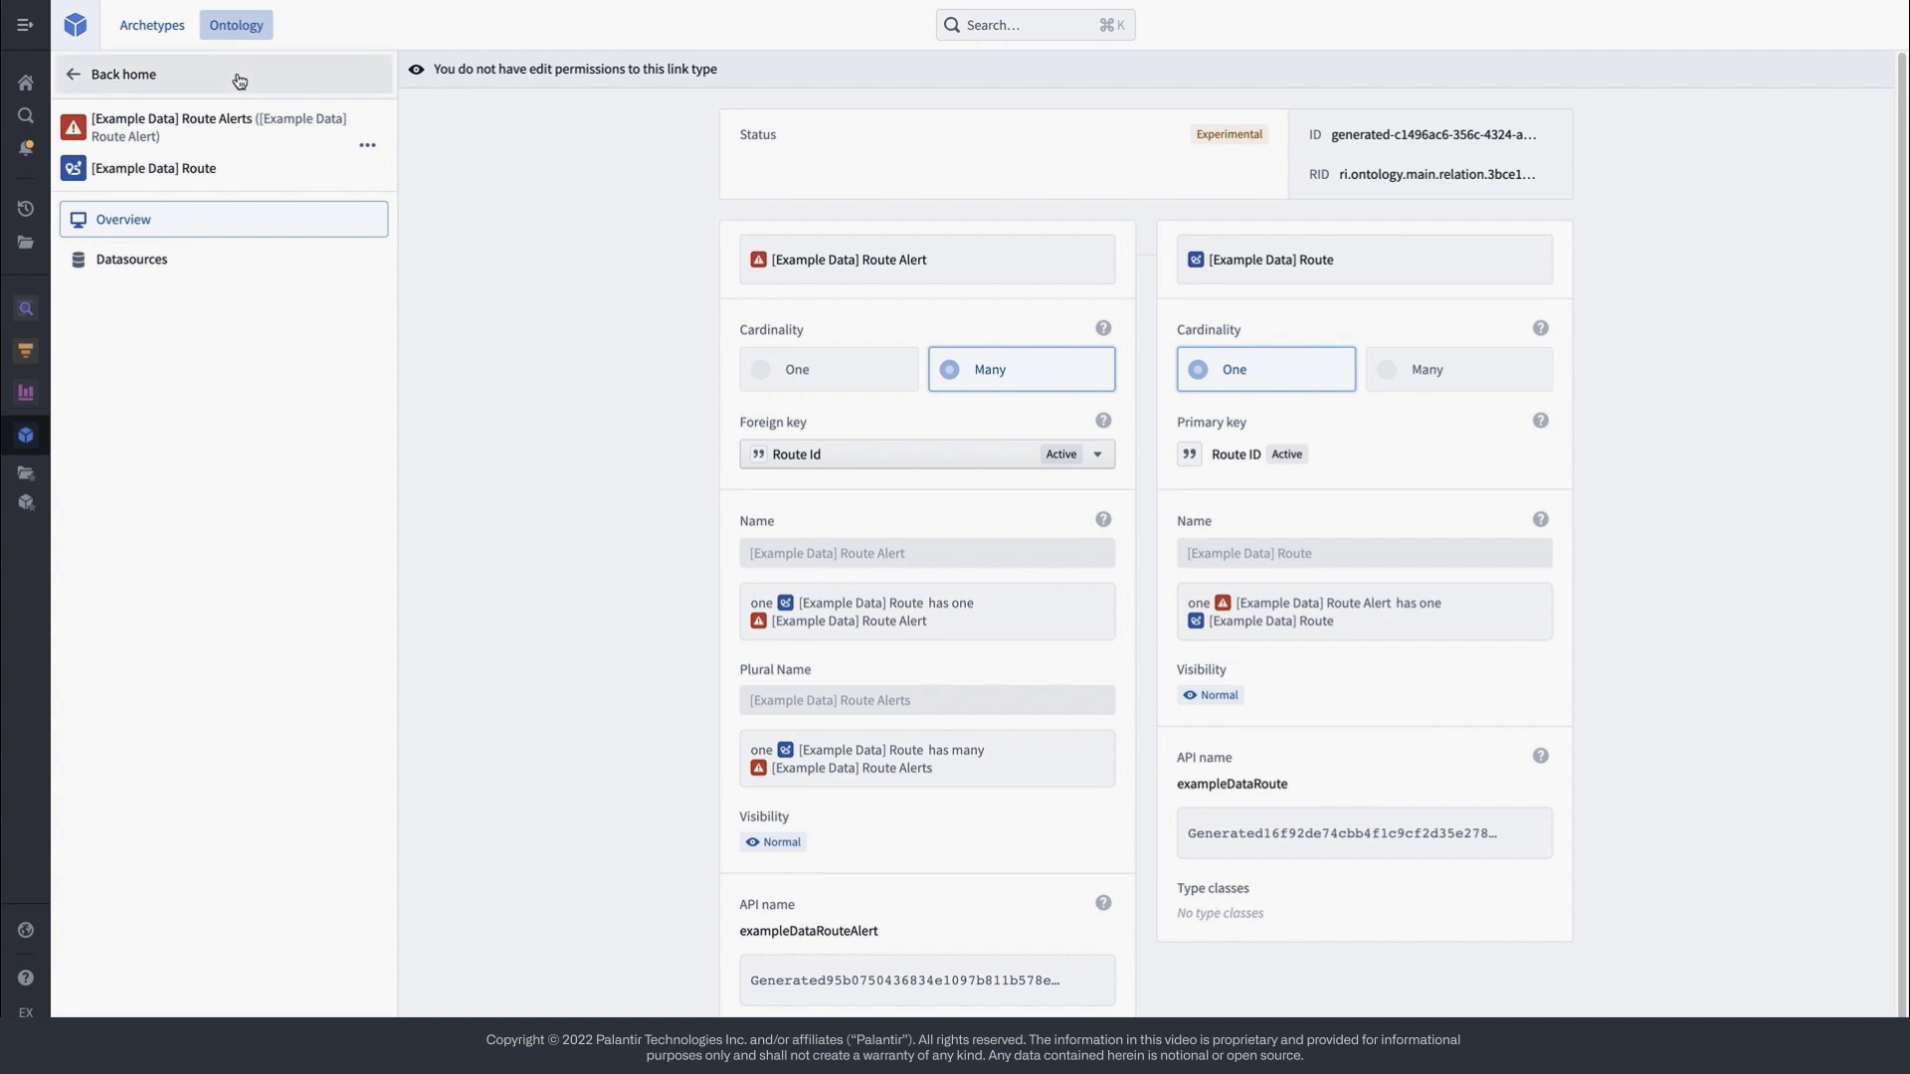
pyautogui.click(239, 78)
pyautogui.moveTo(224, 140)
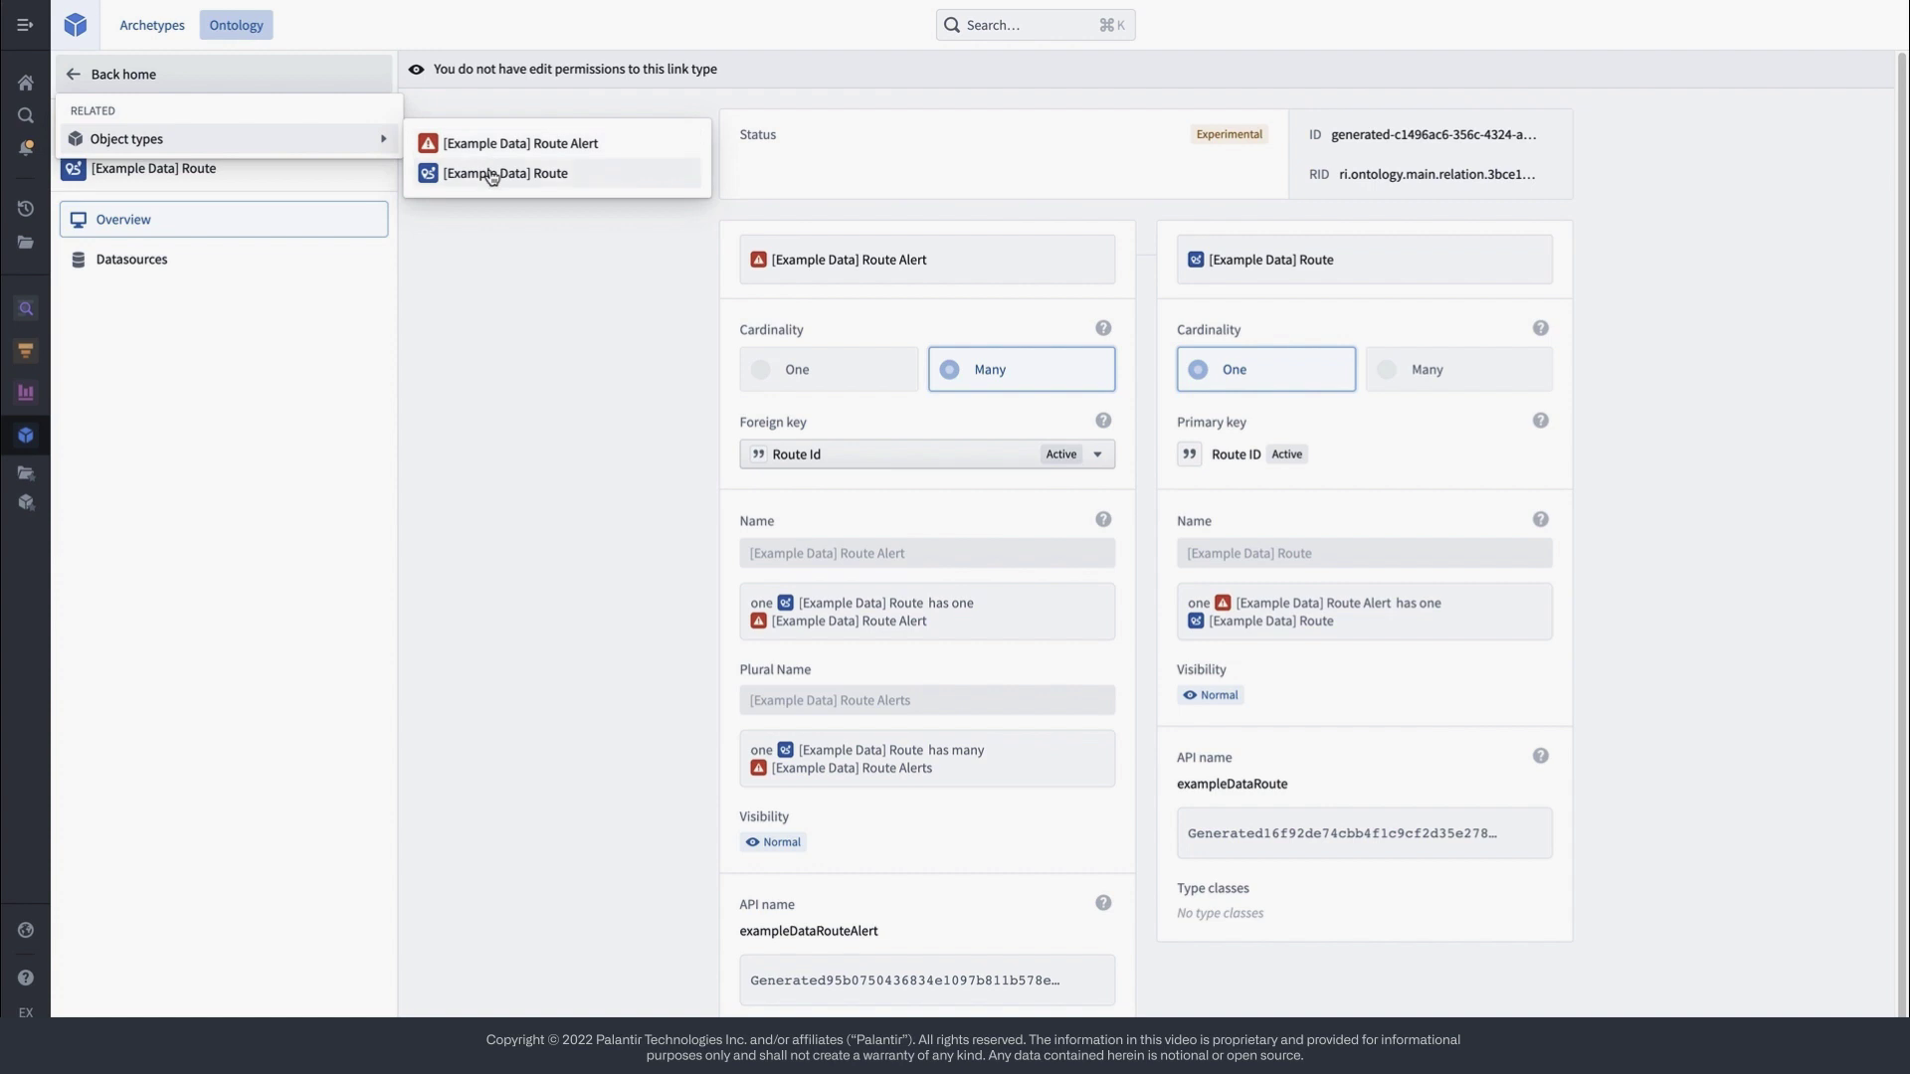
# - Open the [Example Data] Route object type overview and its more-options menu
pyautogui.click(491, 176)
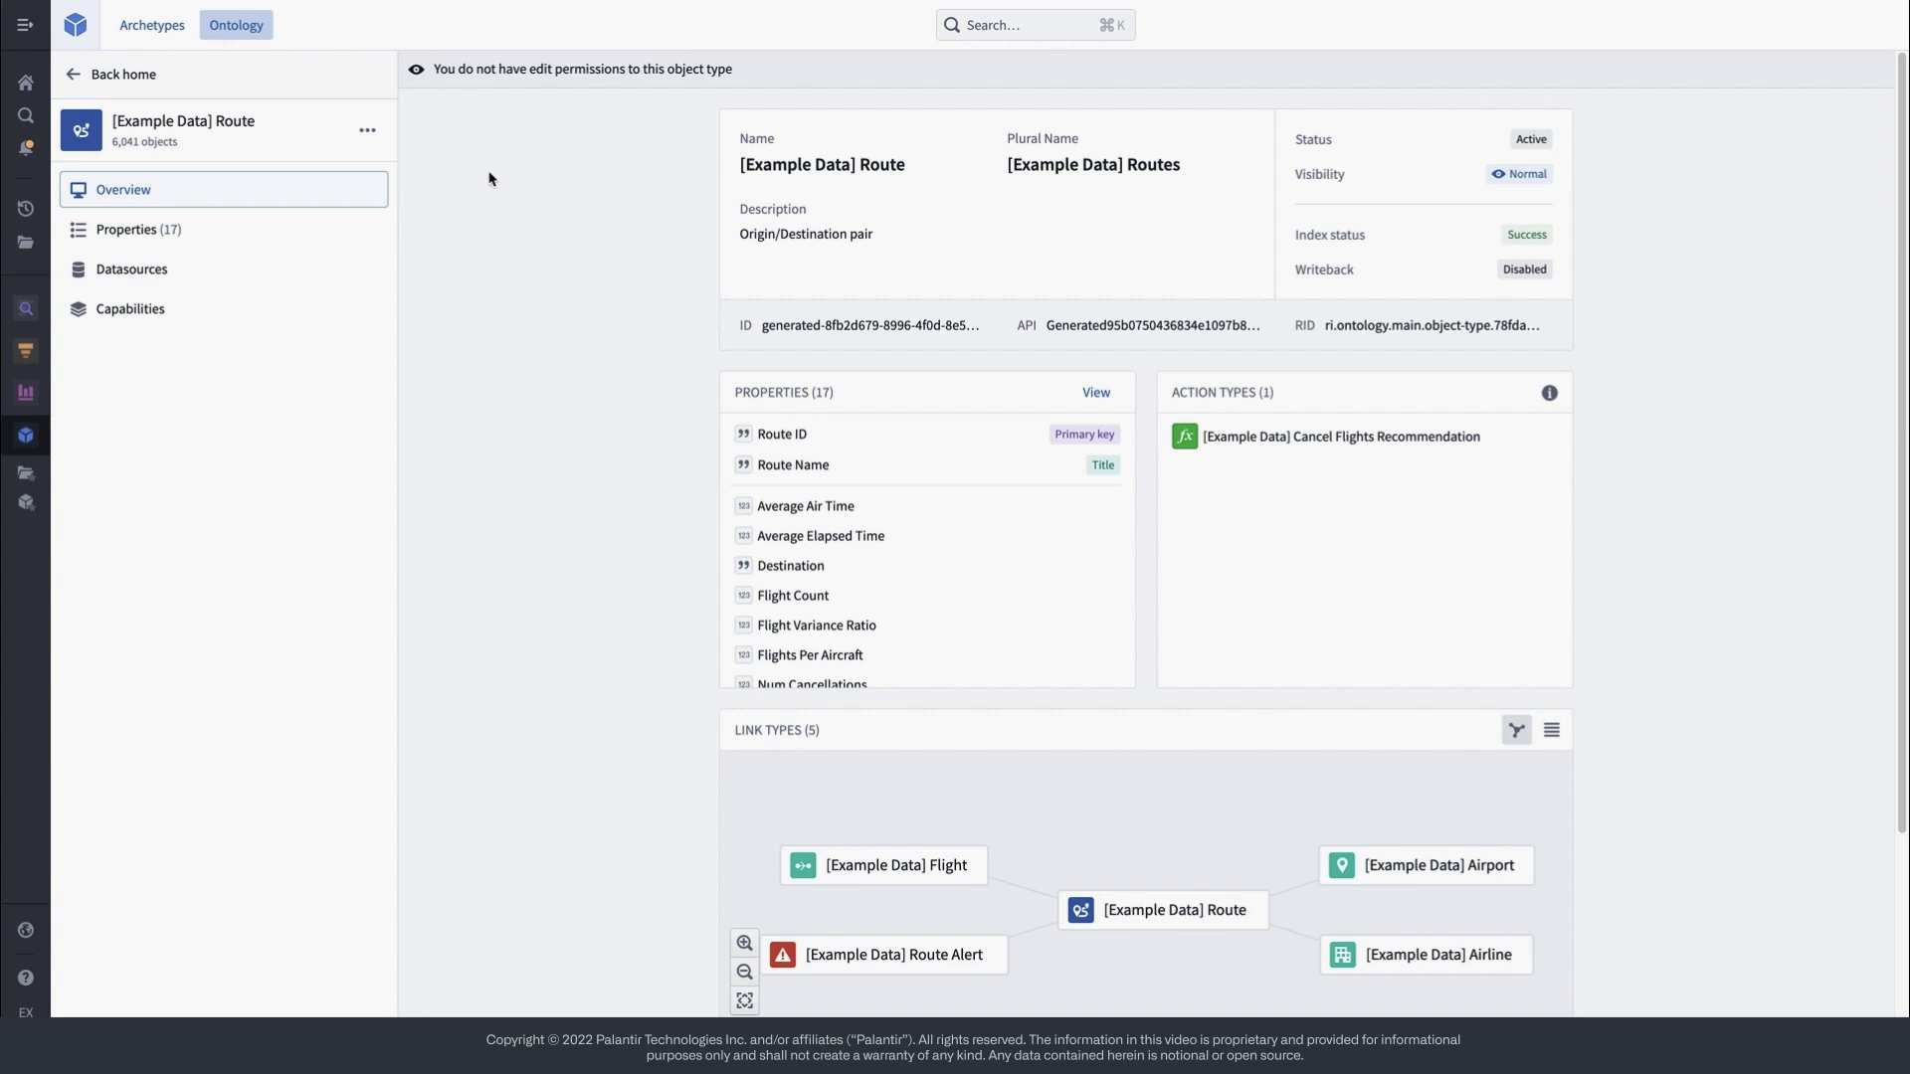
pyautogui.click(368, 132)
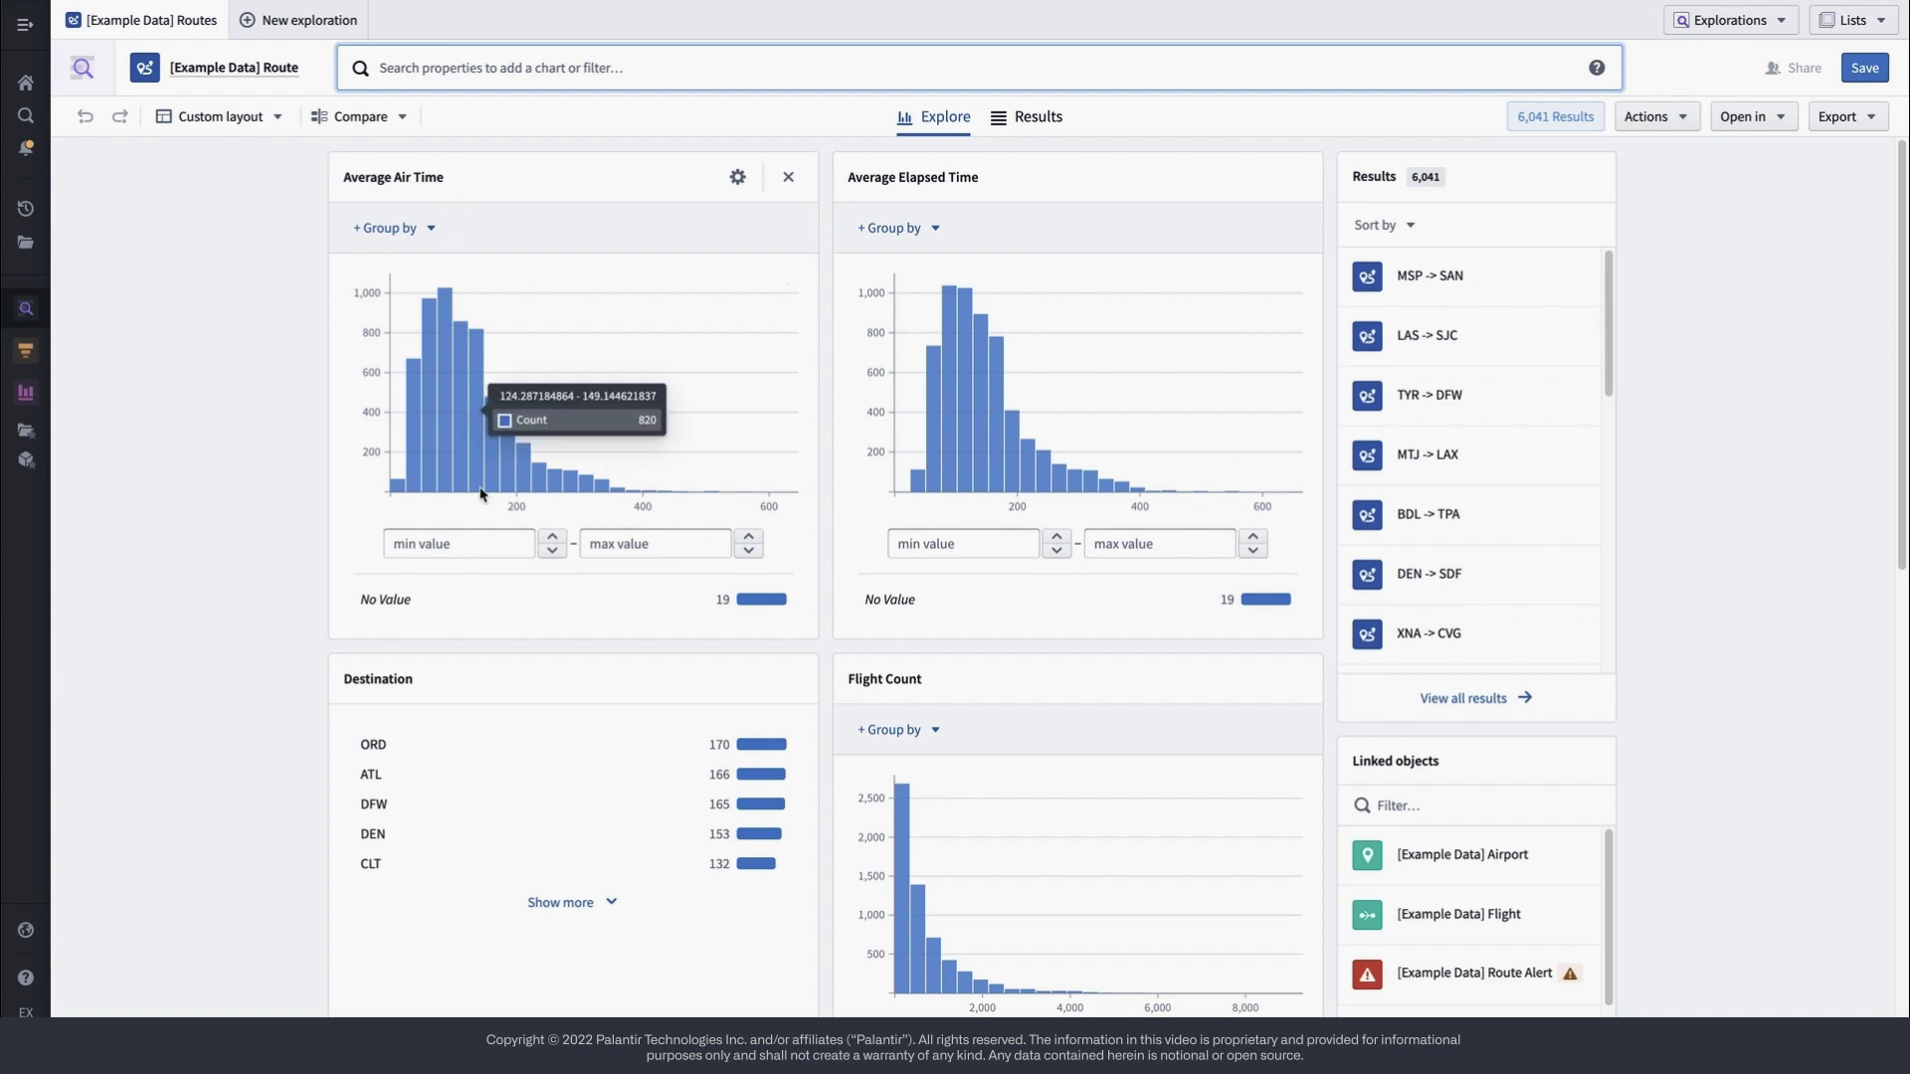
# - Open the 6,041 Routes in Object Explorer and inspect the Average Air Time and Destination charts
pyautogui.click(462, 753)
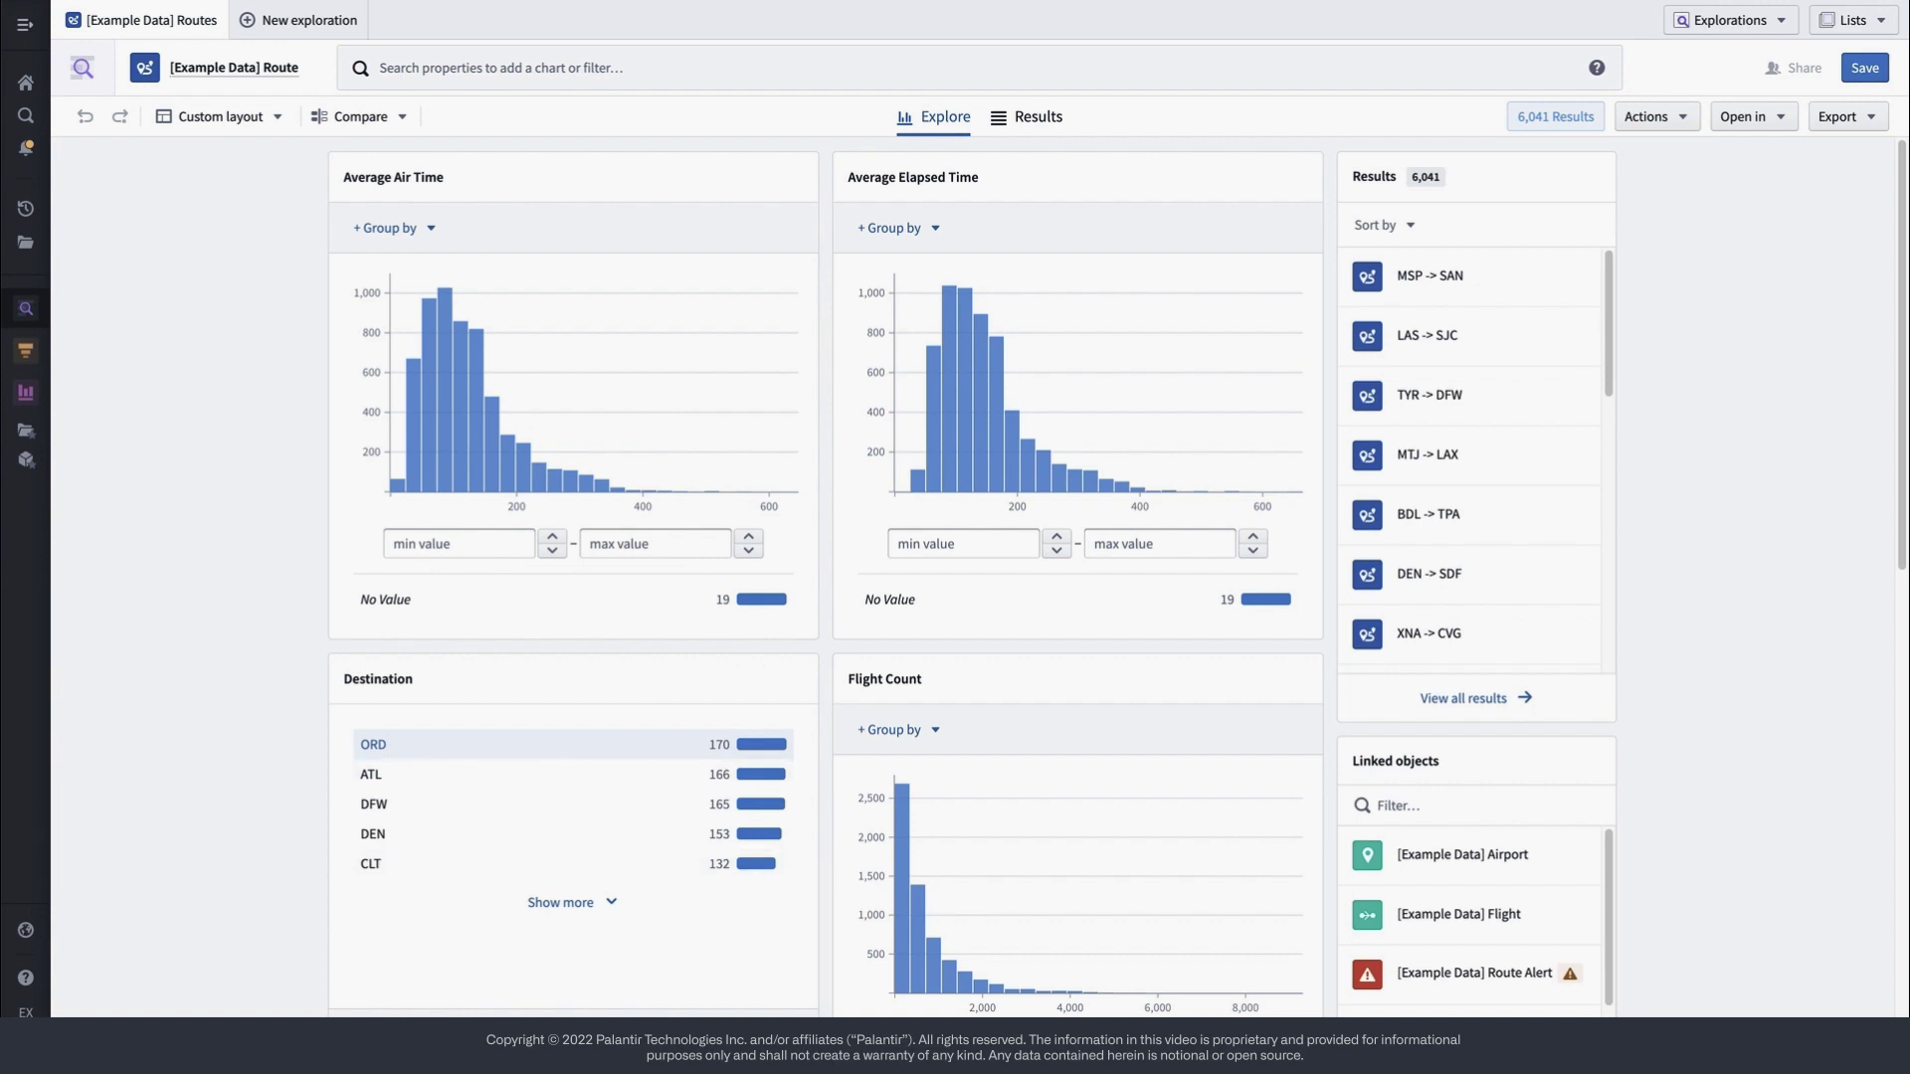
# - Filter routes to destination ORD, excluding those linked to Resolved Route Alerts, leaving 18 results
pyautogui.click(461, 745)
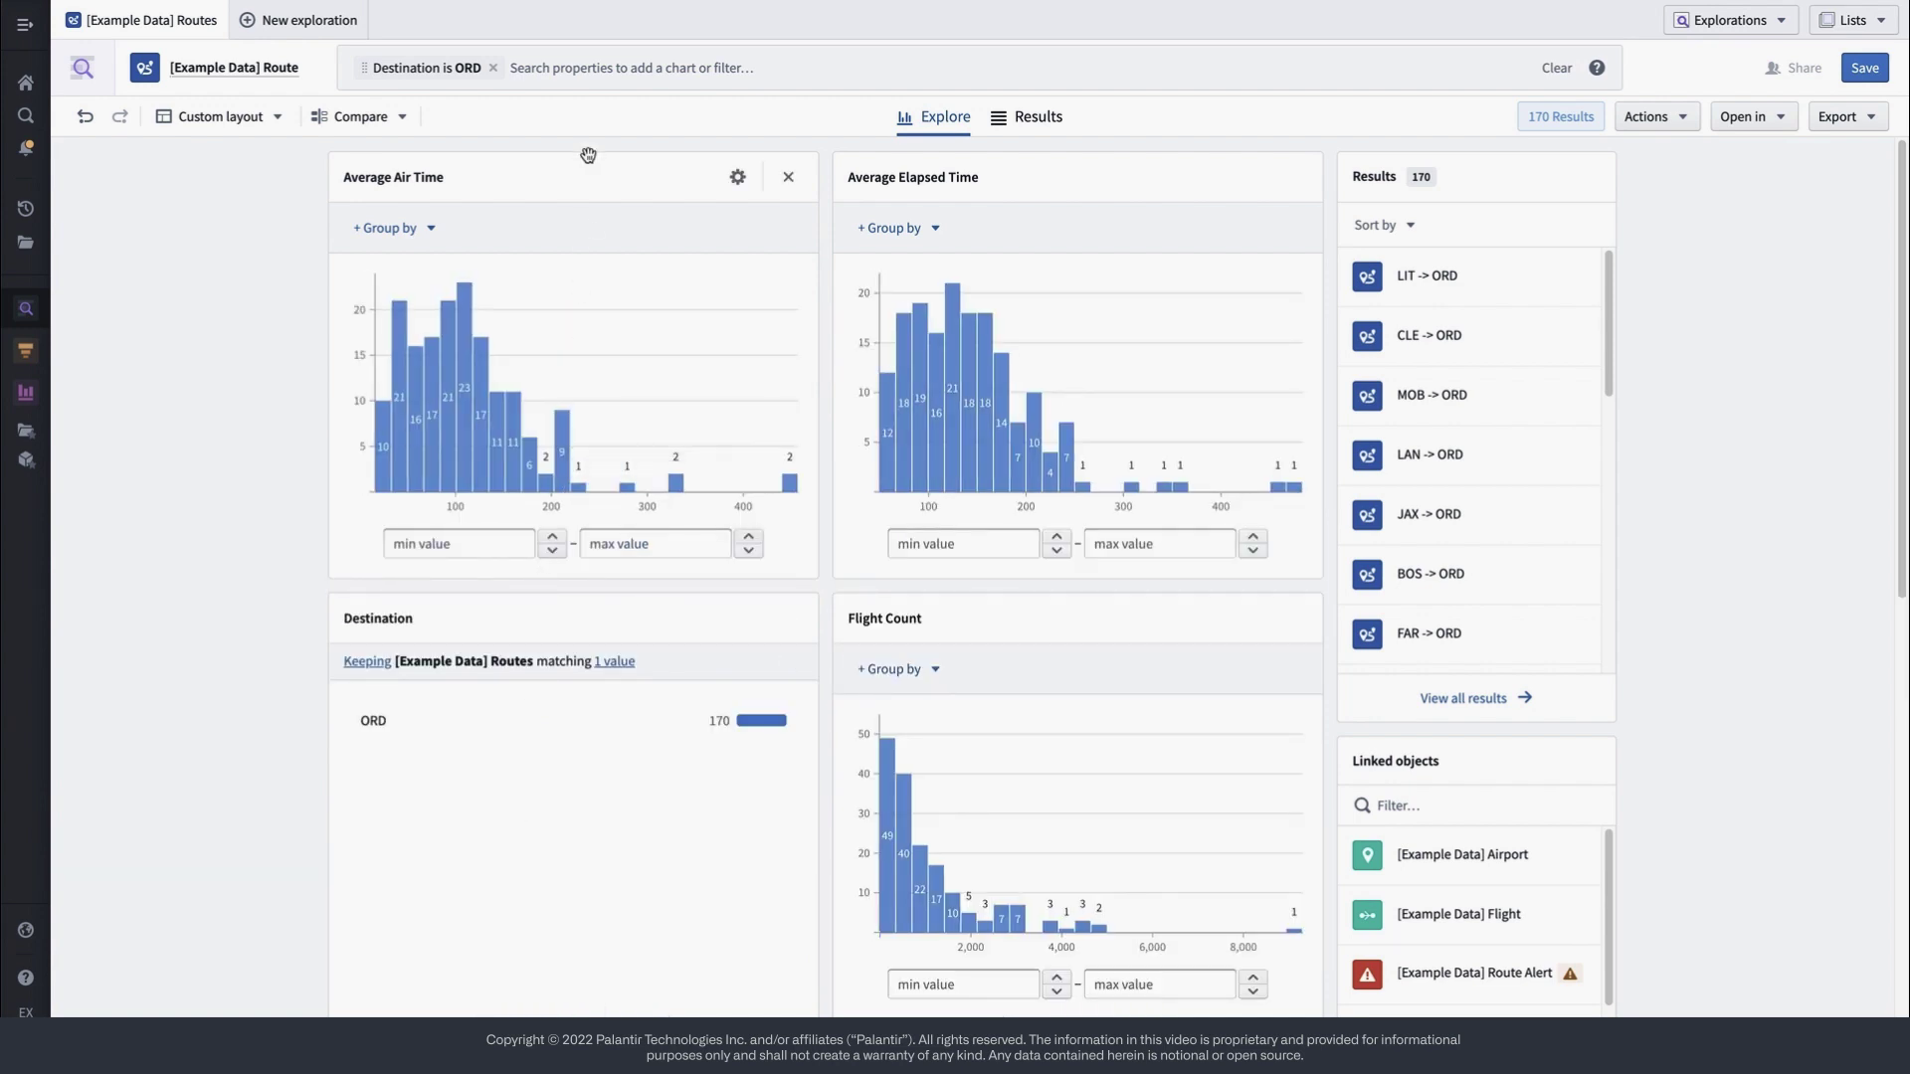
pyautogui.click(569, 61)
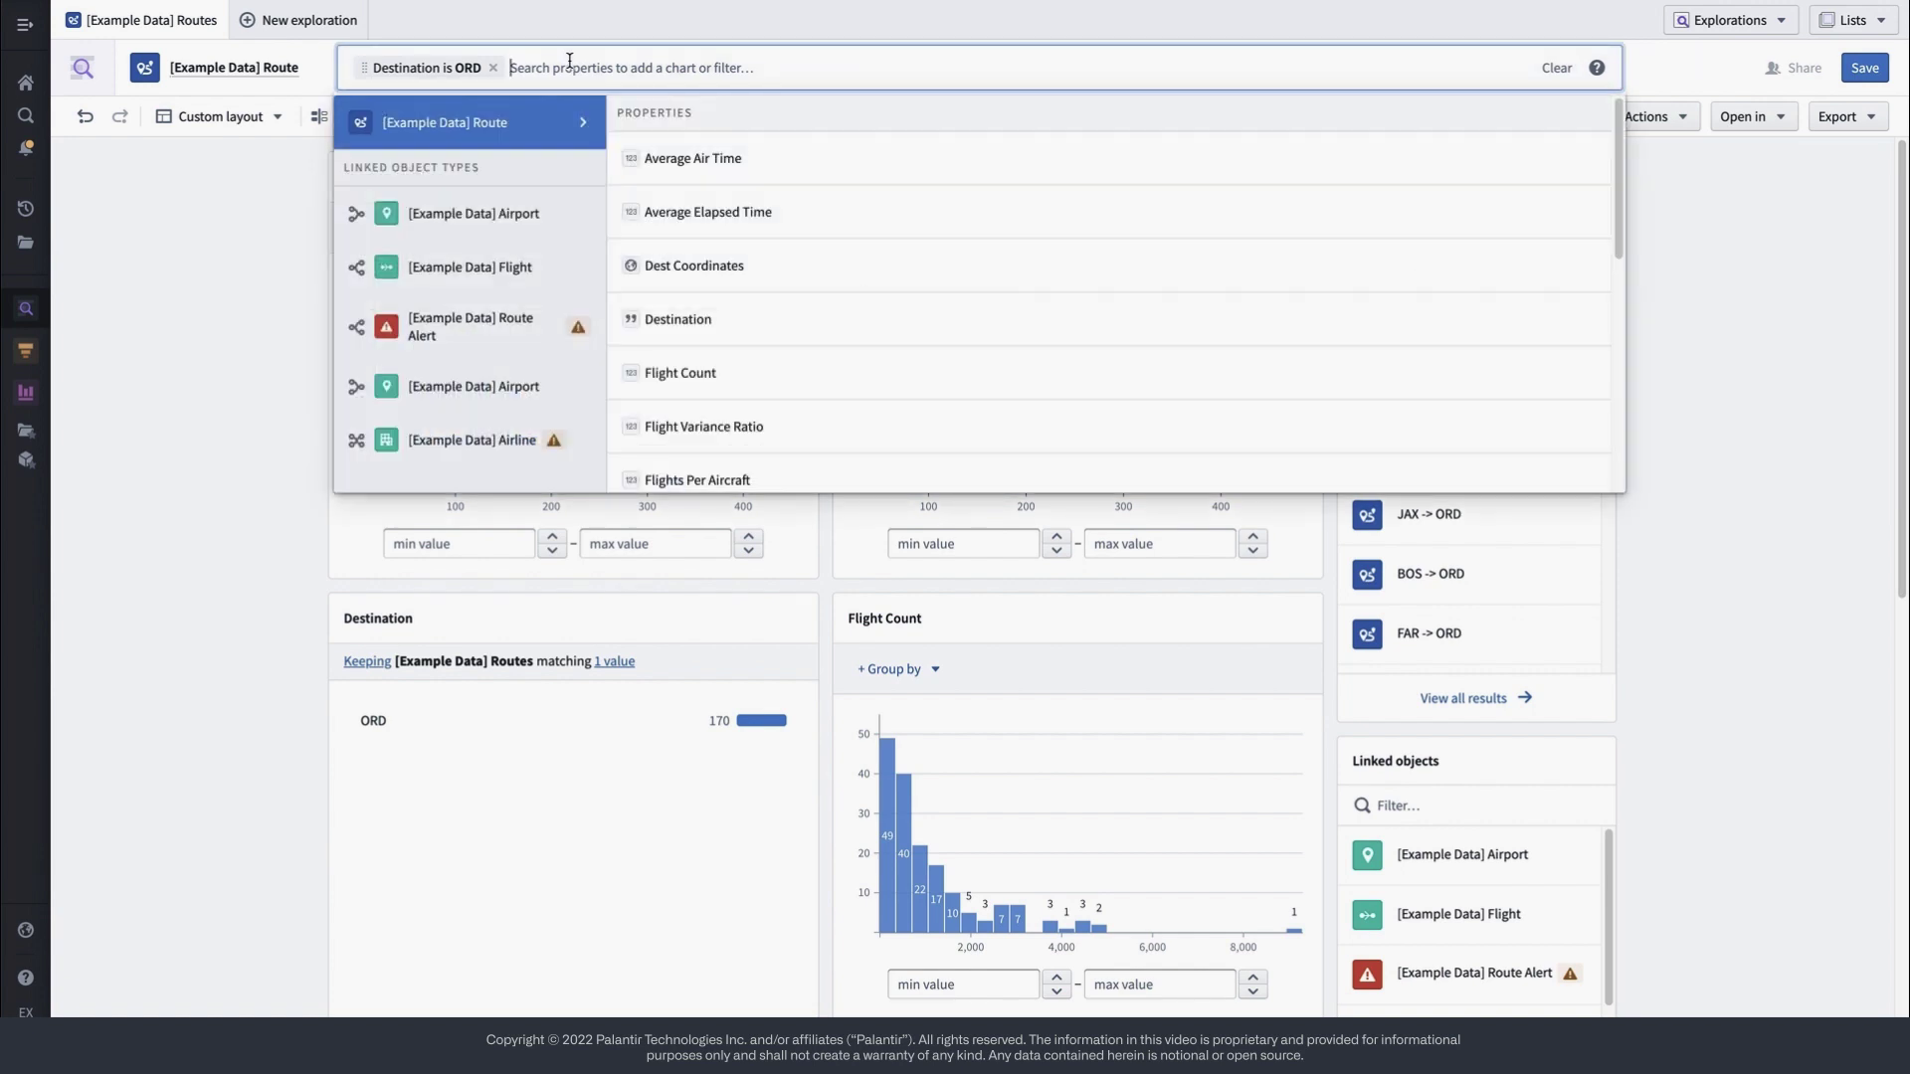
pyautogui.write('status')
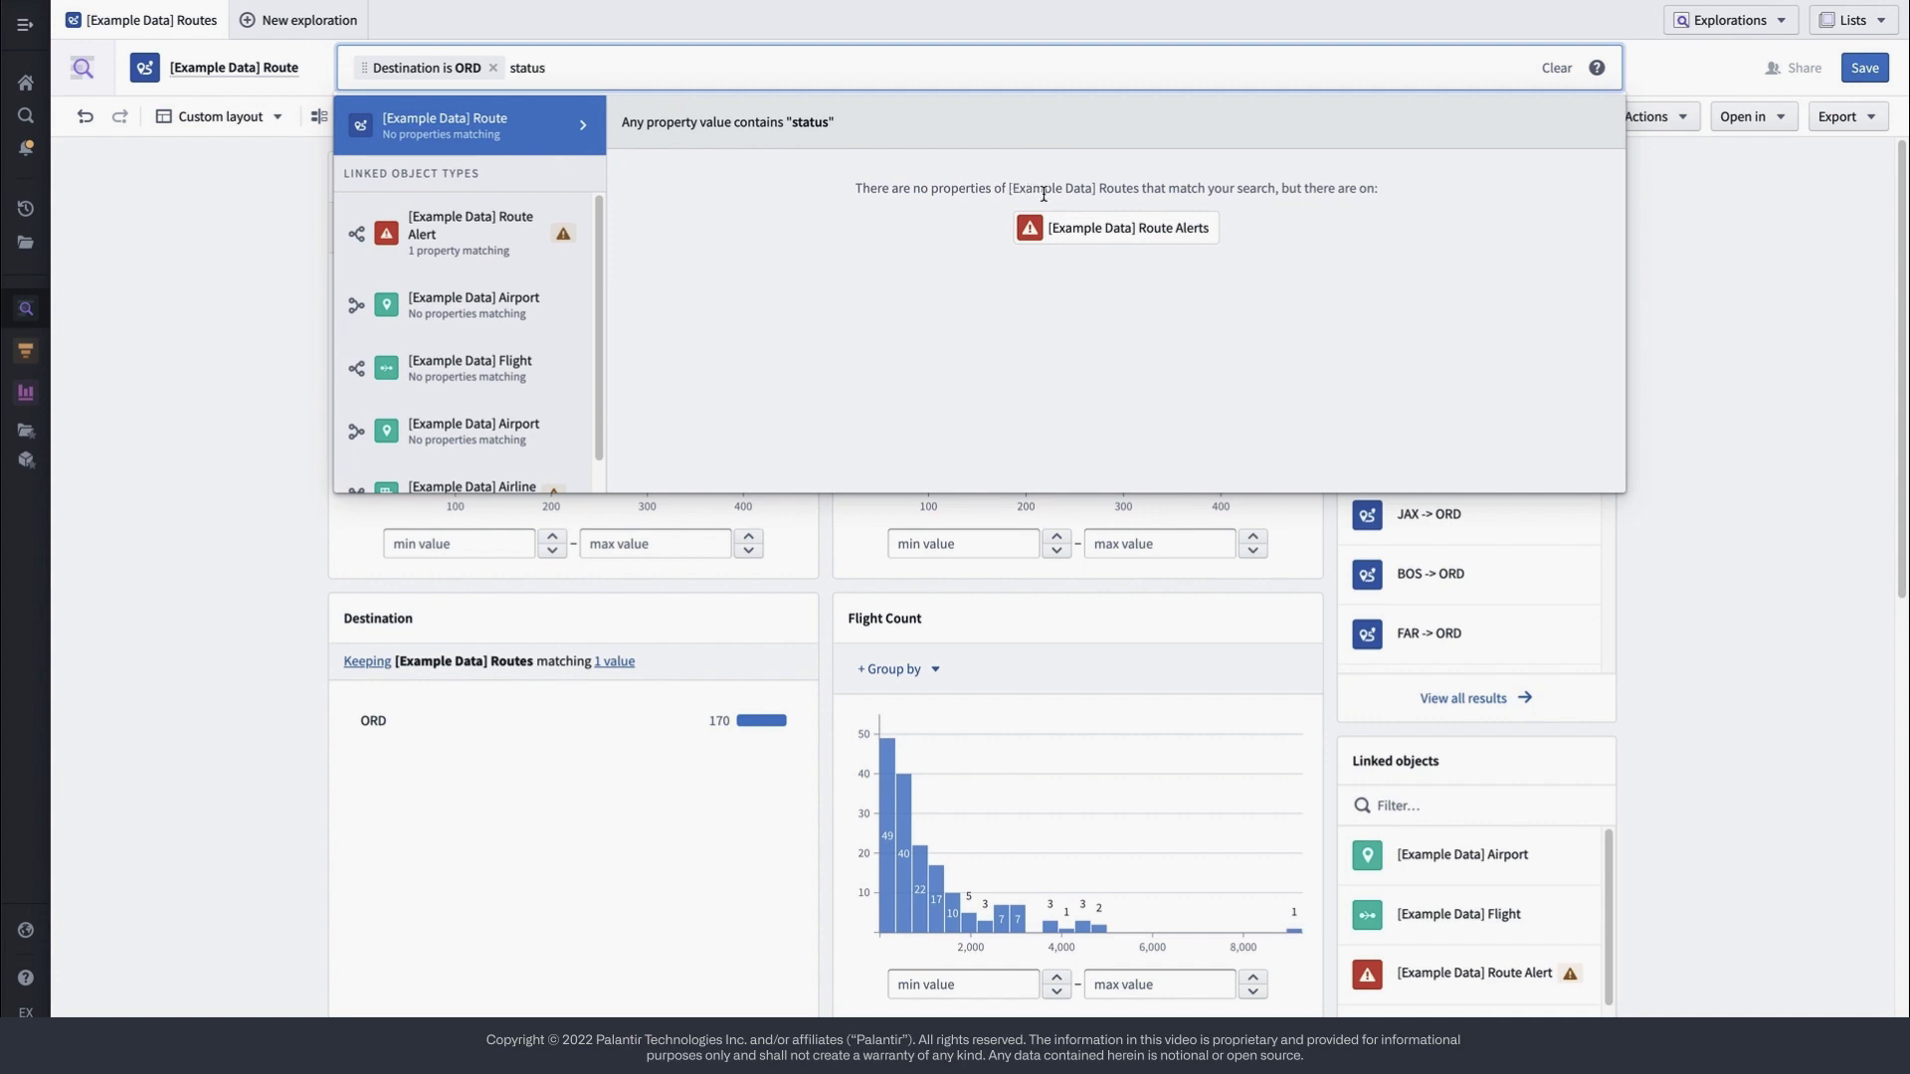
pyautogui.click(1106, 232)
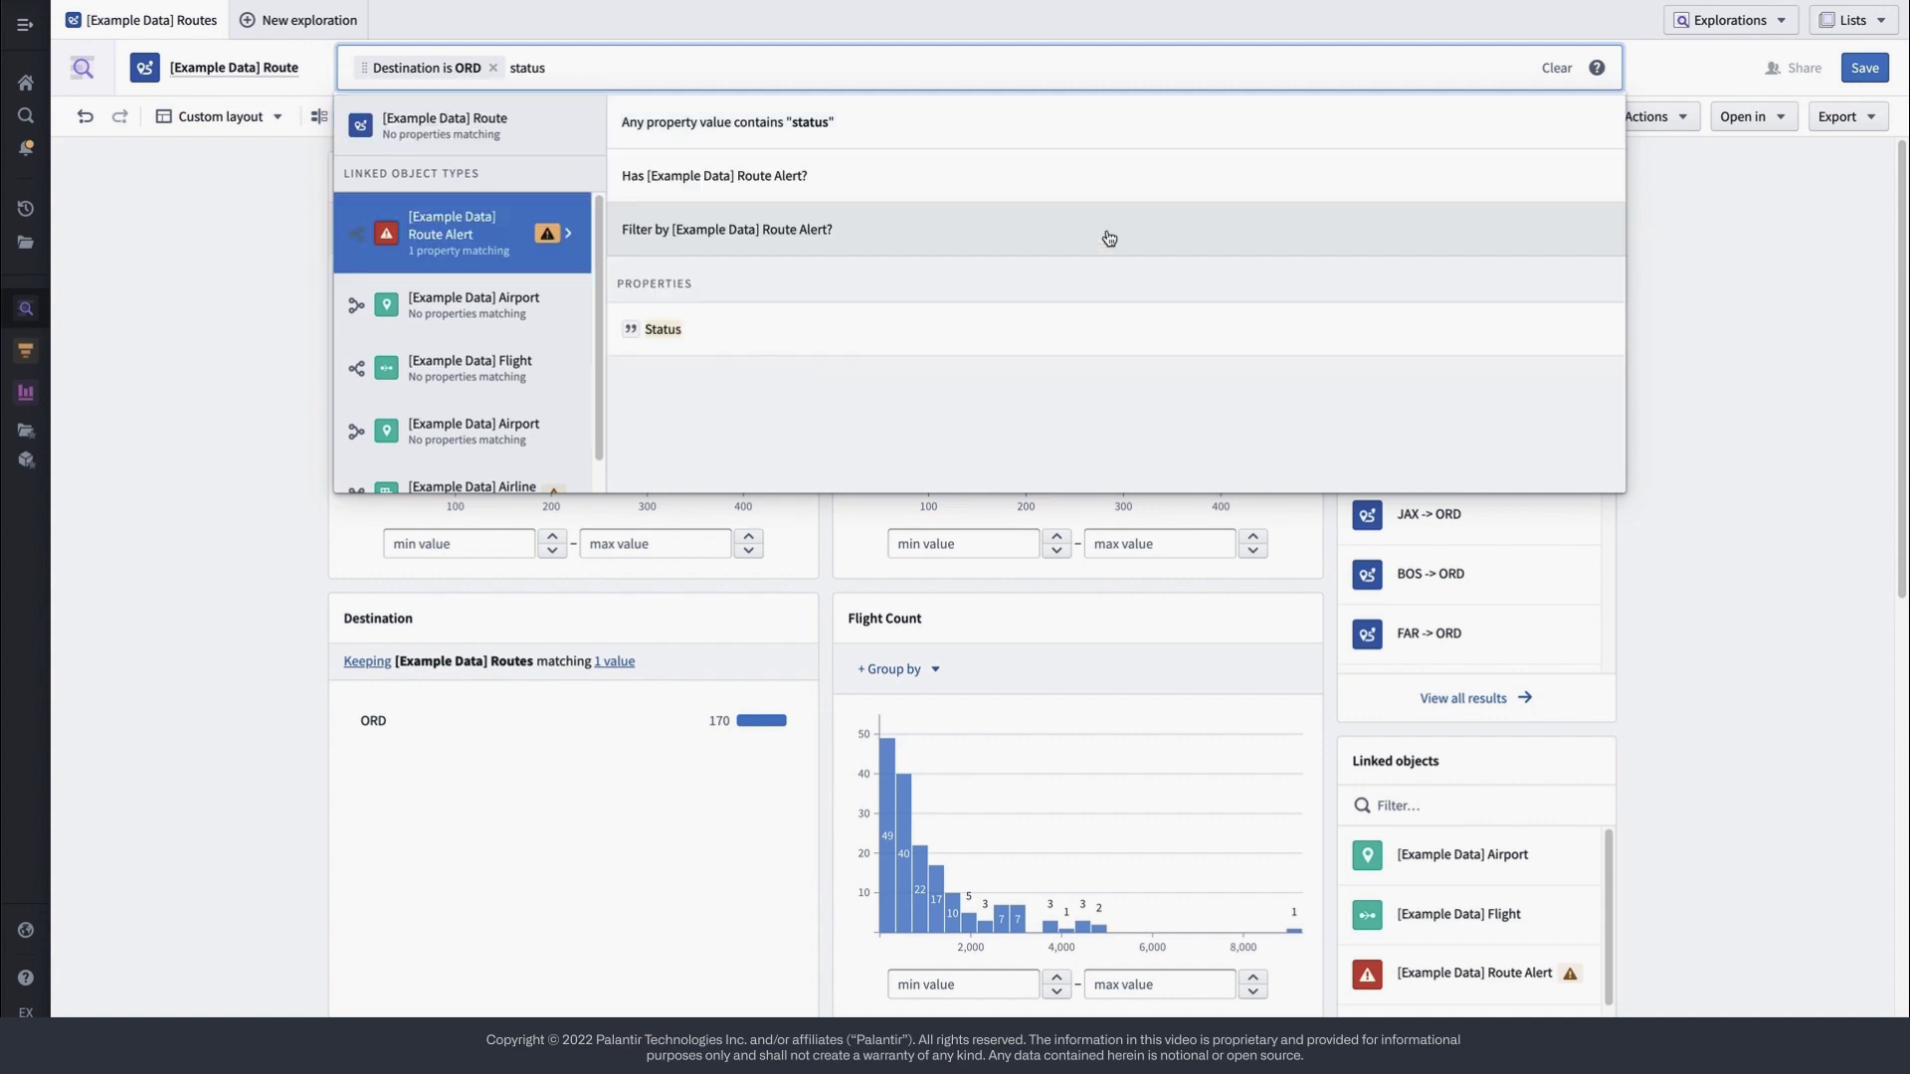
pyautogui.click(843, 330)
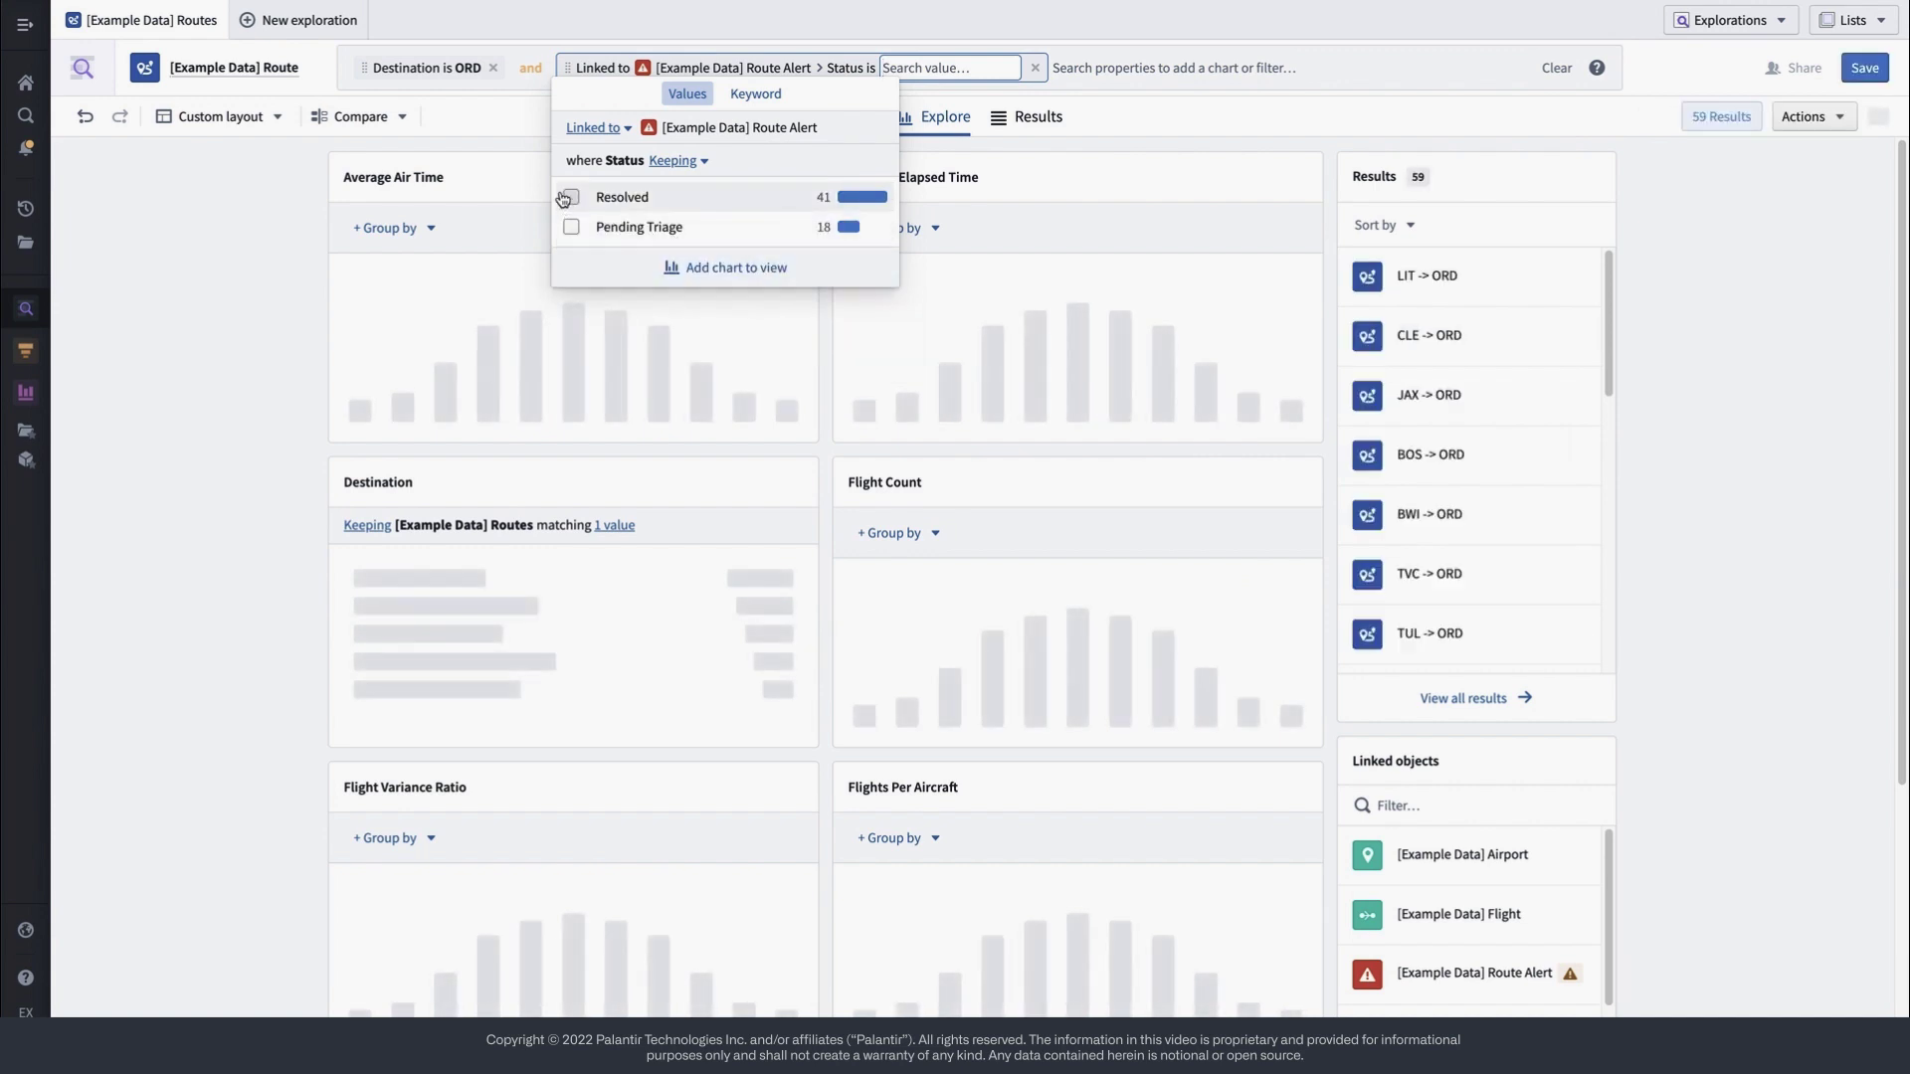
pyautogui.click(571, 197)
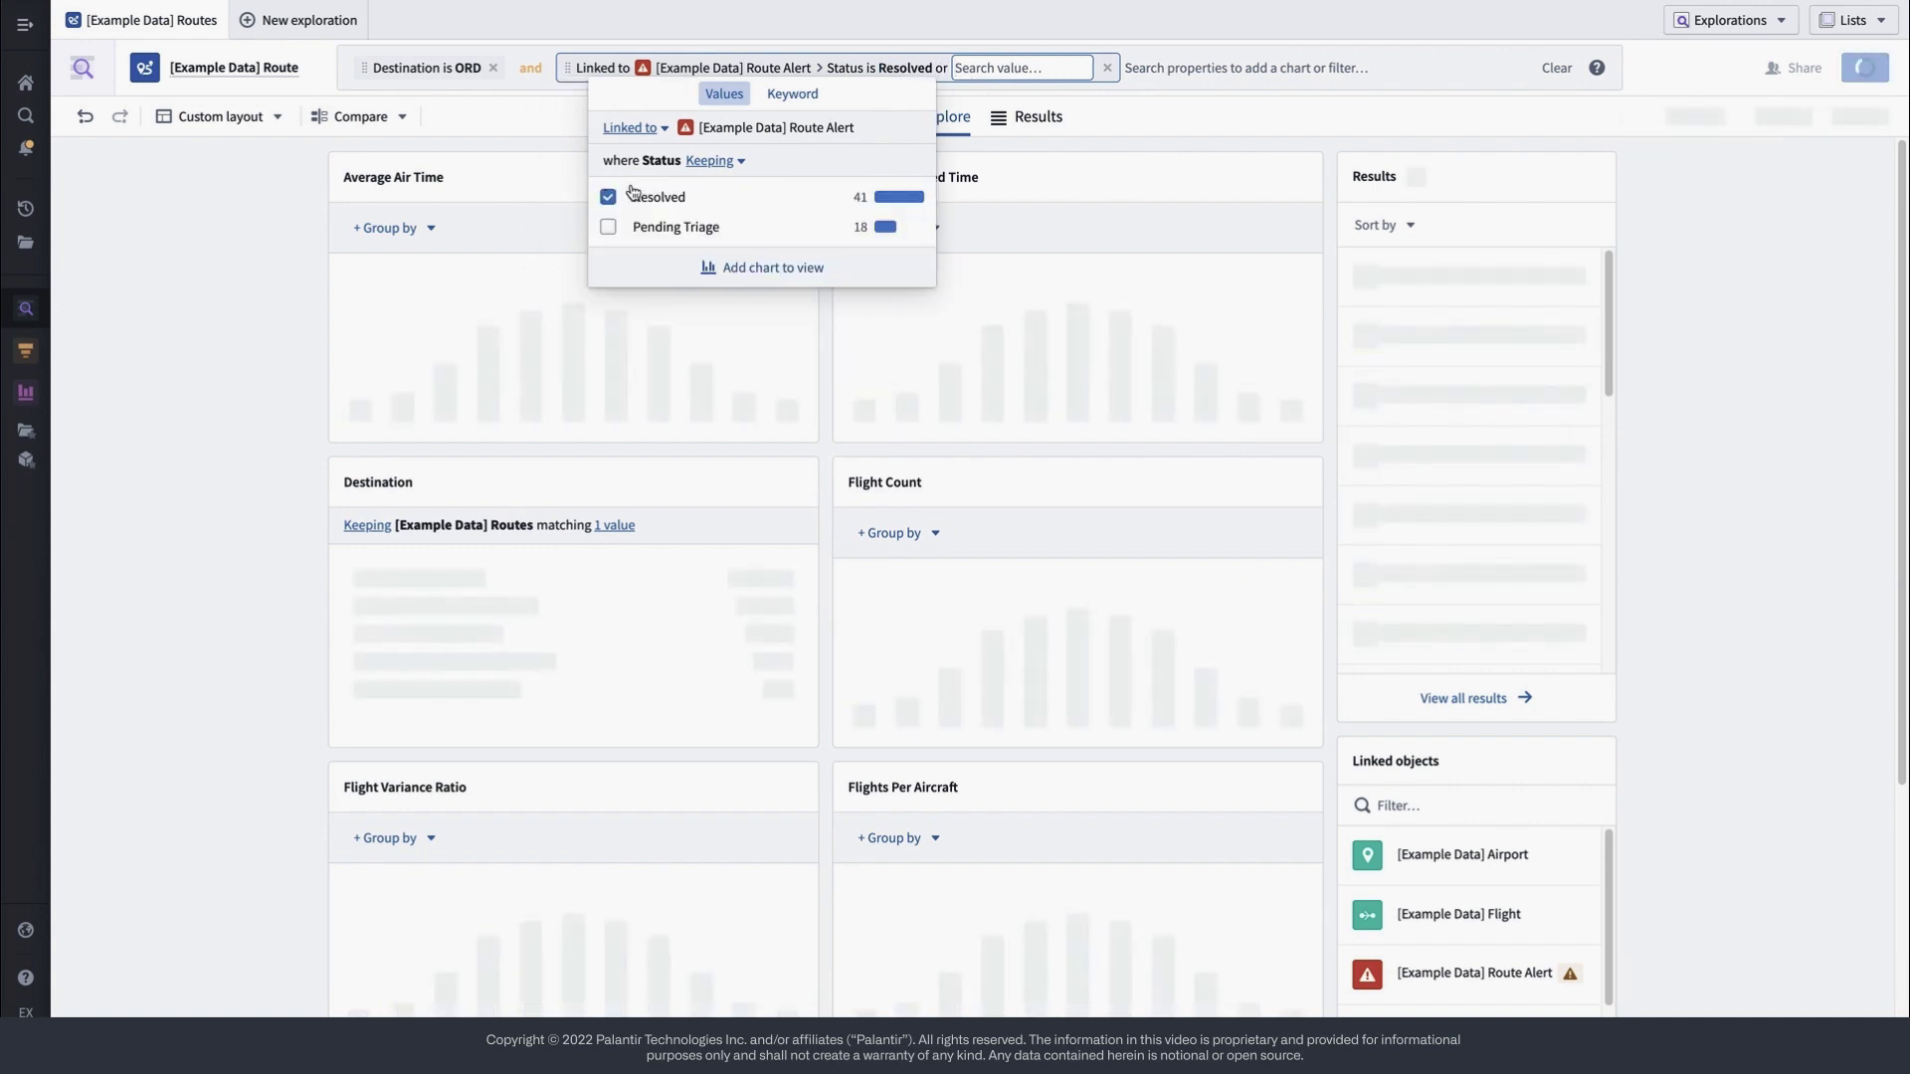
pyautogui.click(740, 161)
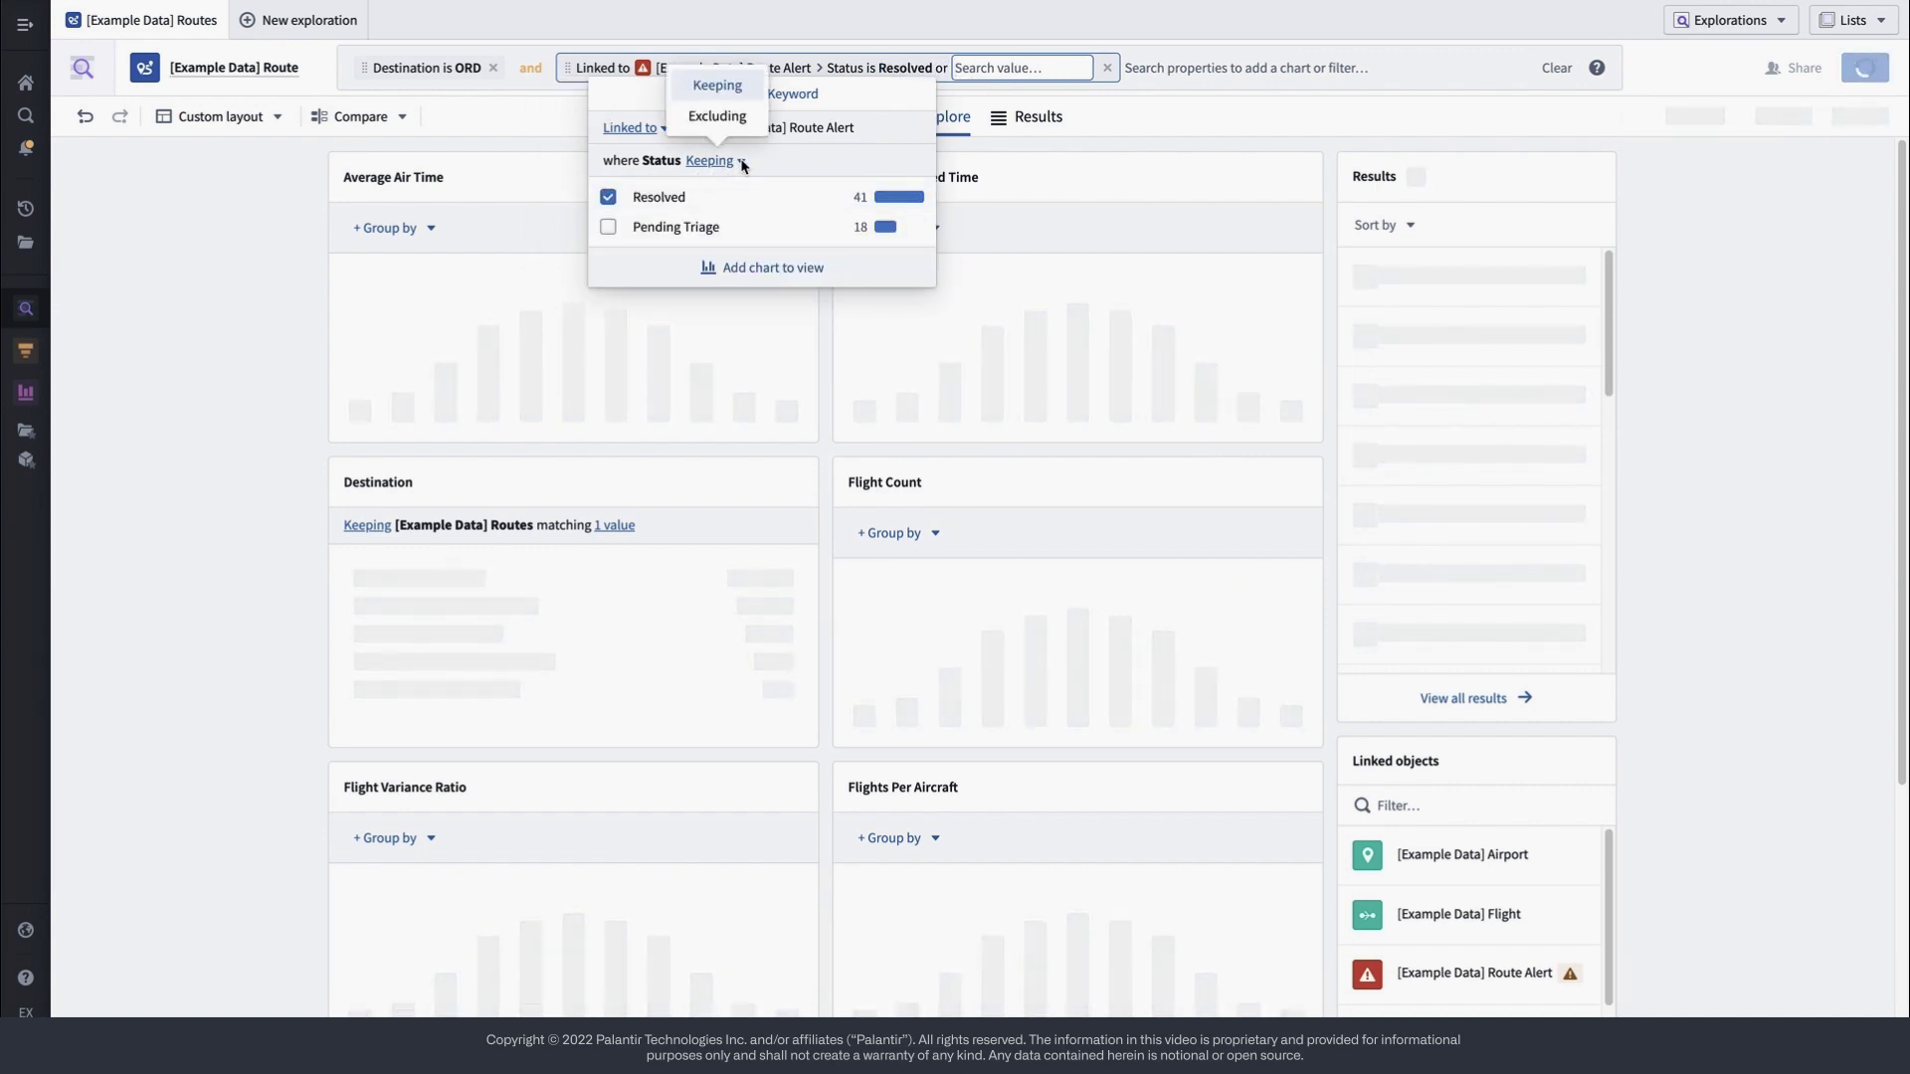
pyautogui.click(718, 117)
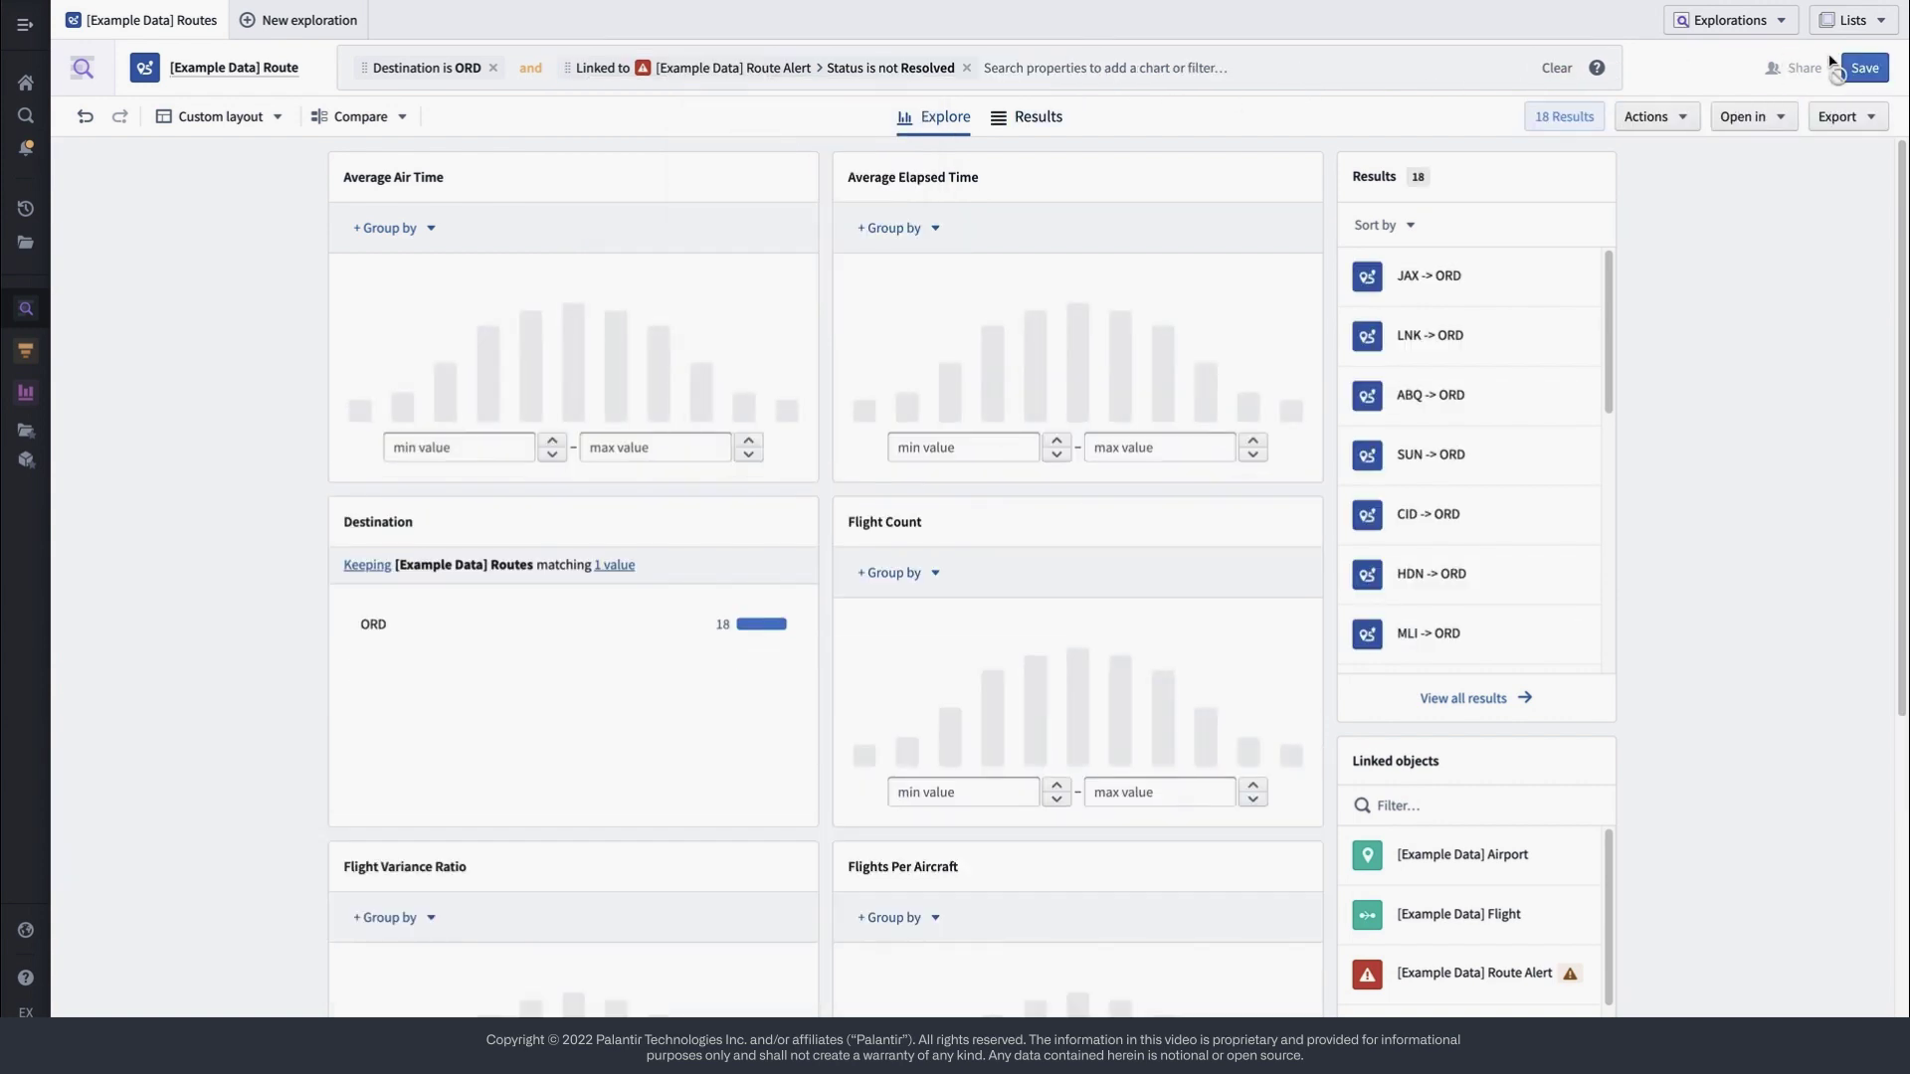
# - Save the filtered routes as private exploration 'Chicago Routes with Alerts' and open the compare set list
pyautogui.click(1874, 69)
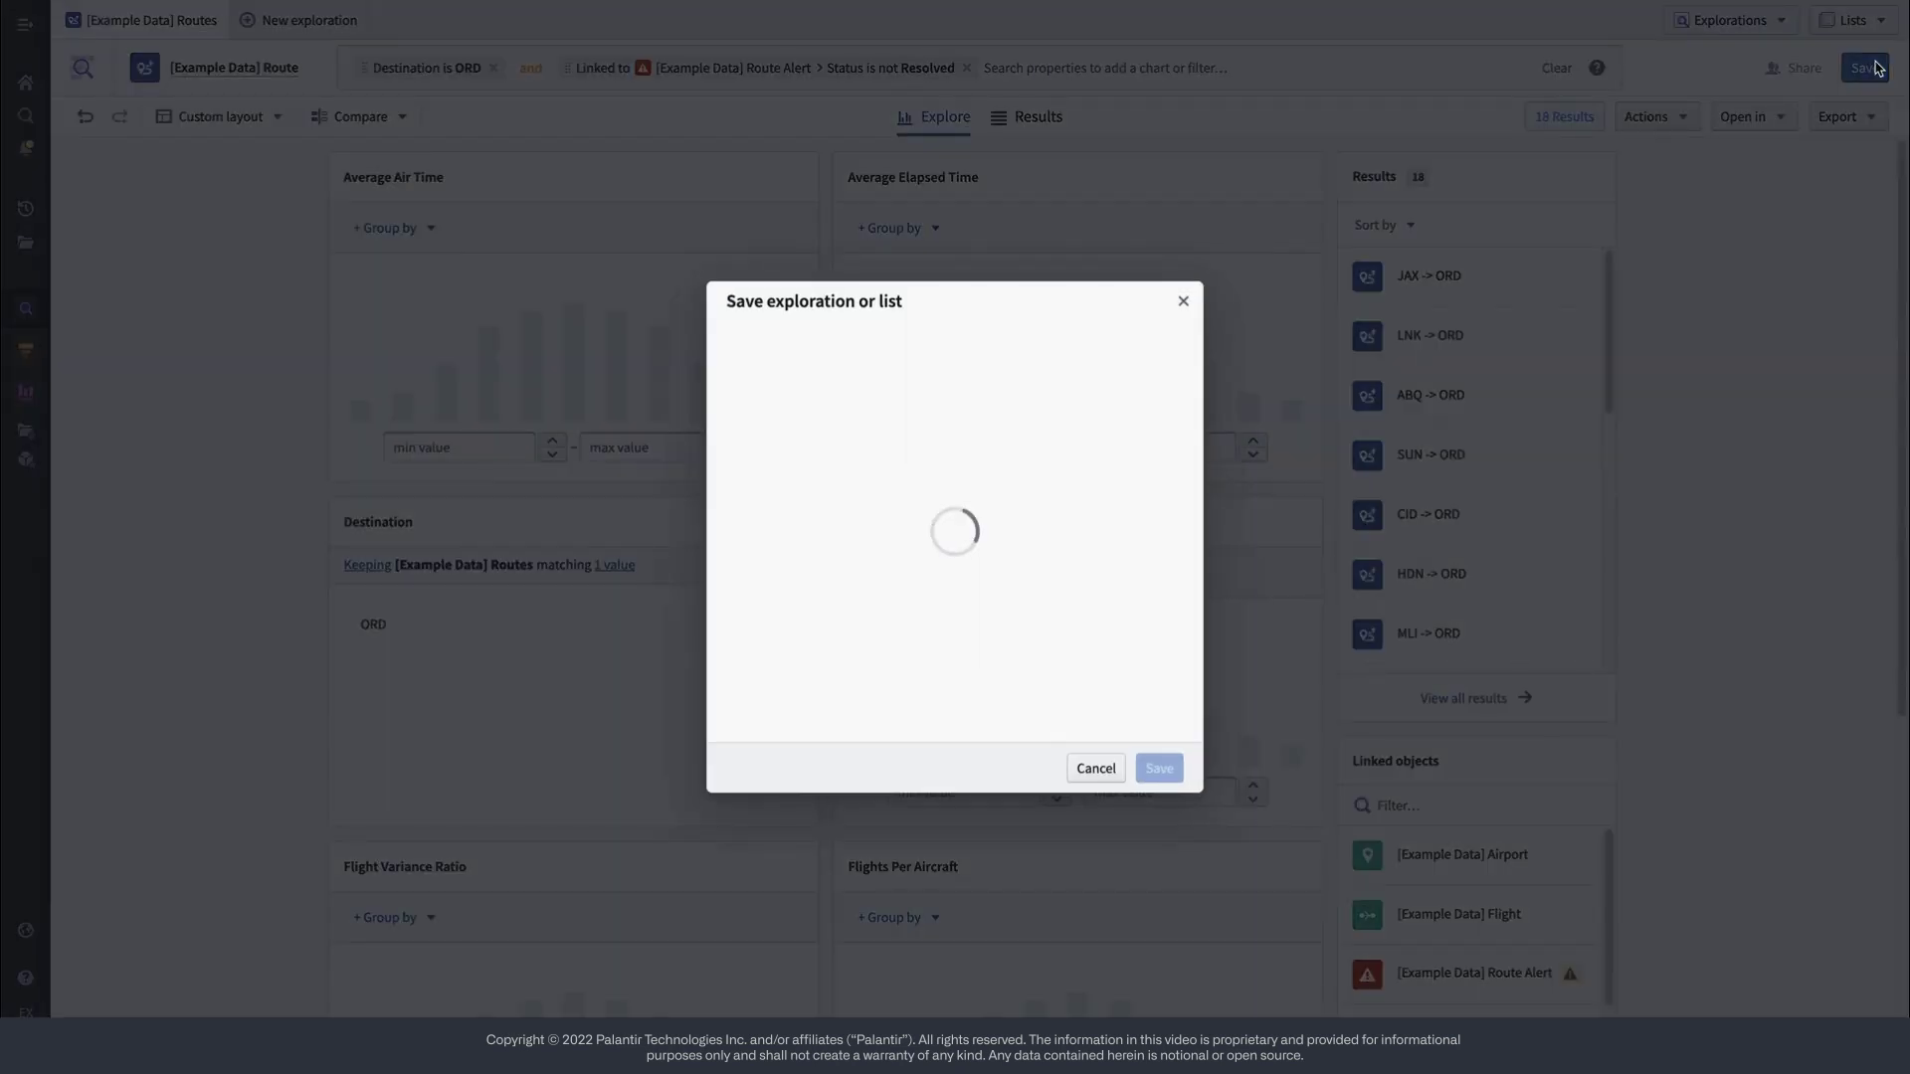
pyautogui.write('Chicago Routes with Alerts')
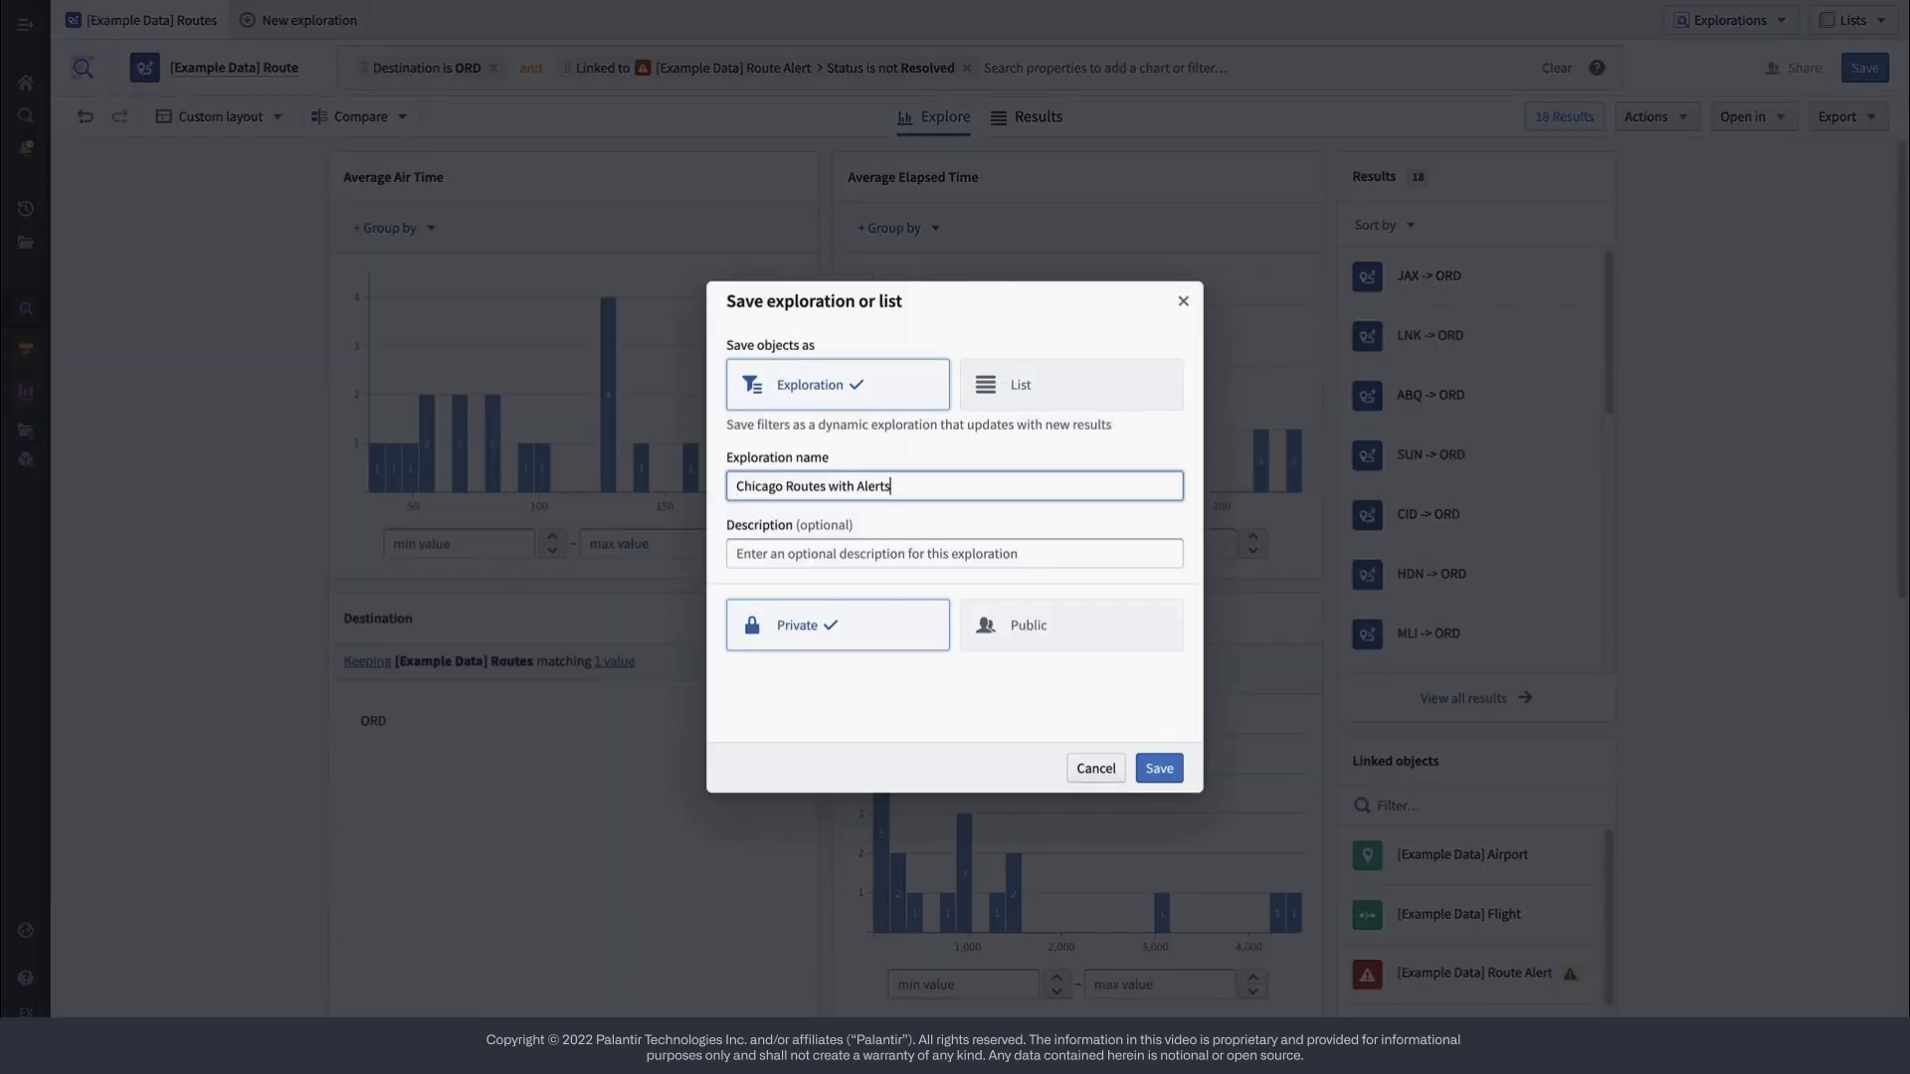
pyautogui.click(1160, 769)
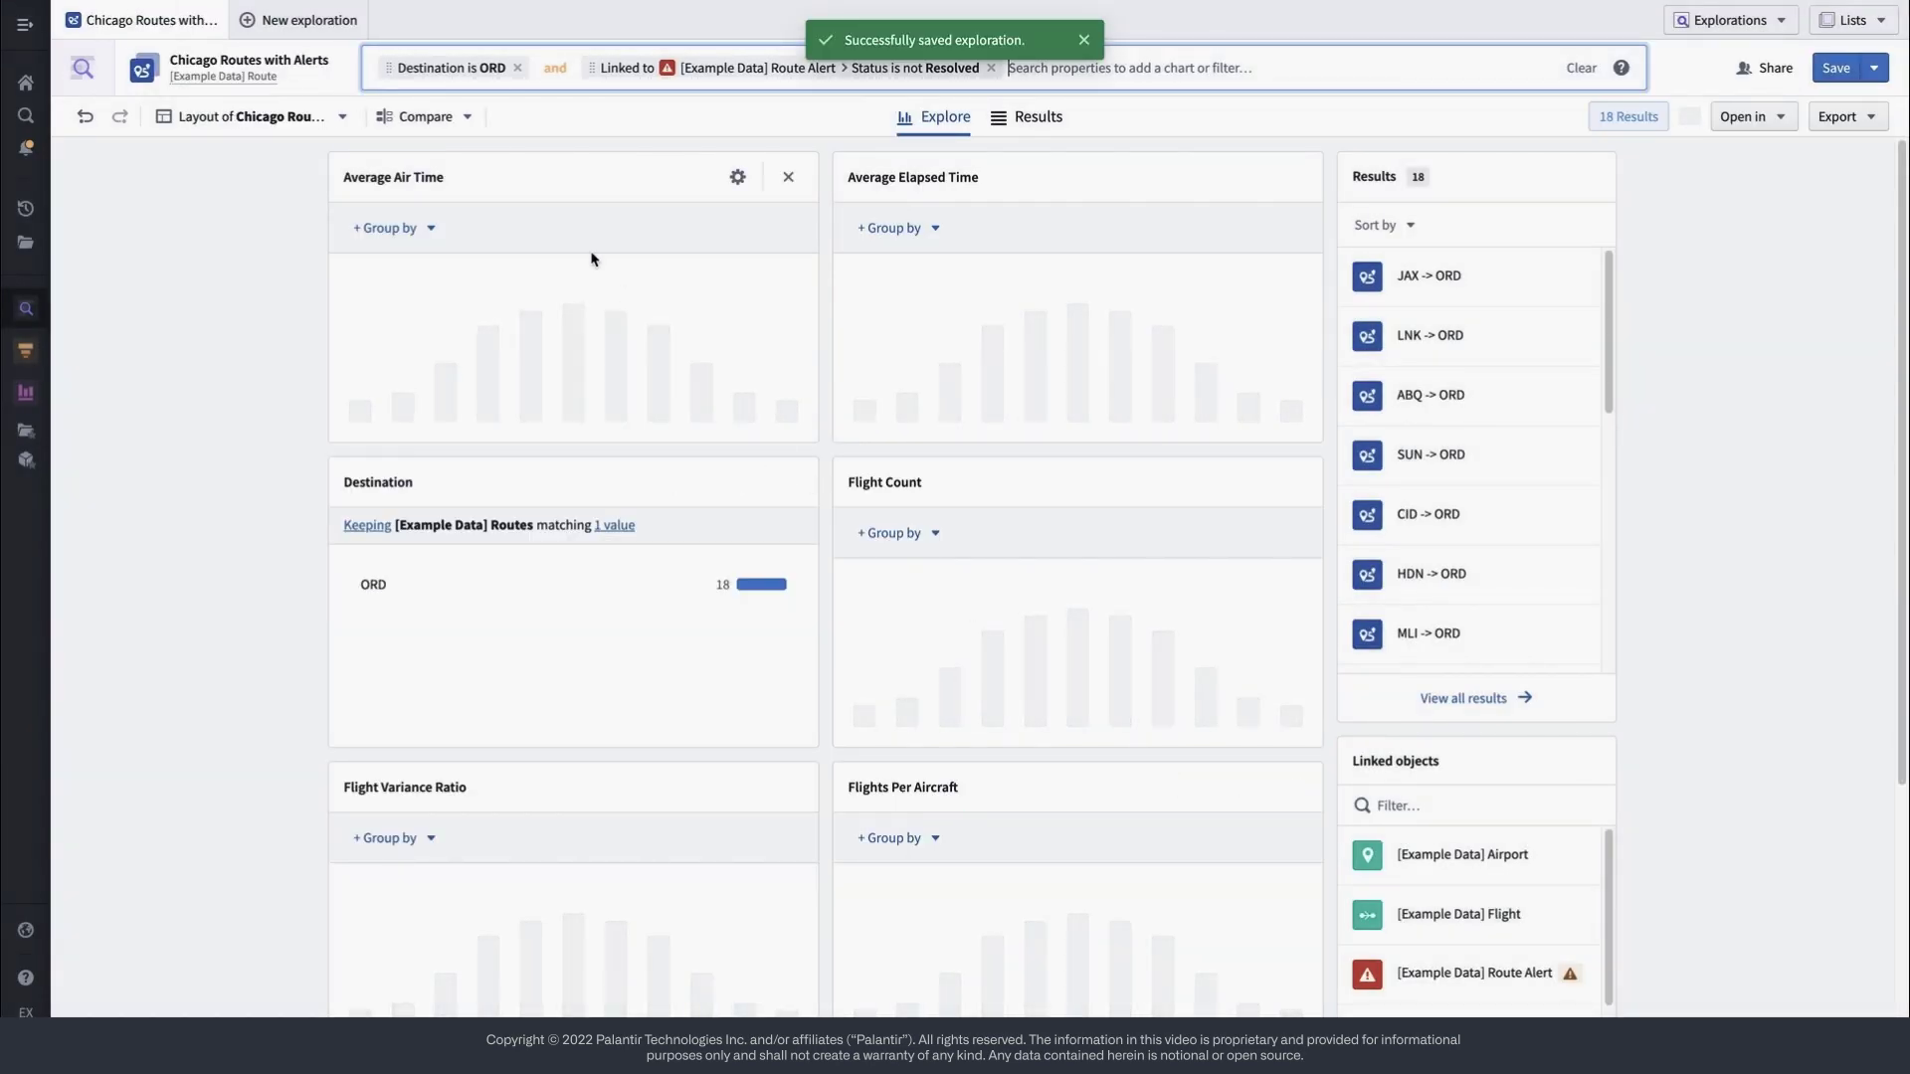
pyautogui.click(465, 132)
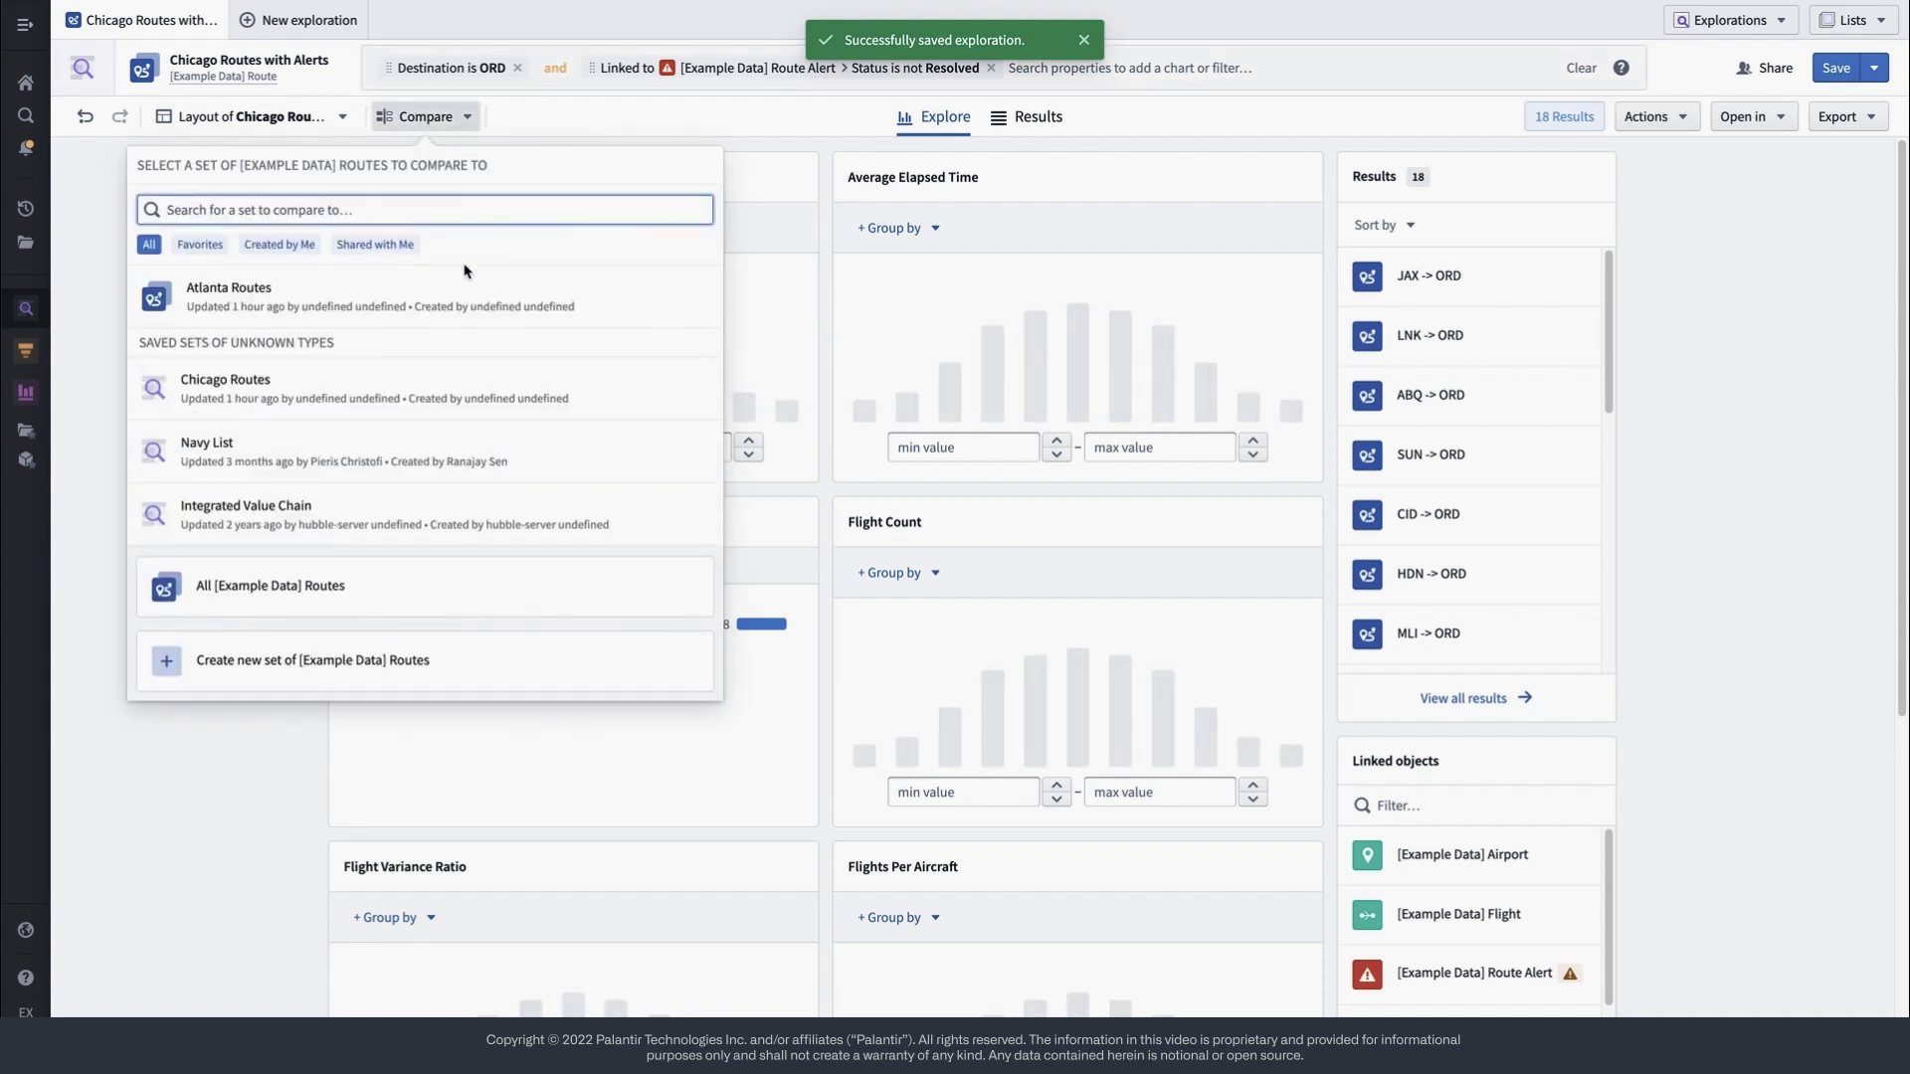
# - Compare Chicago Routes with Alerts (18) against Atlanta Routes (14), down to cancellations and carriers
pyautogui.click(461, 324)
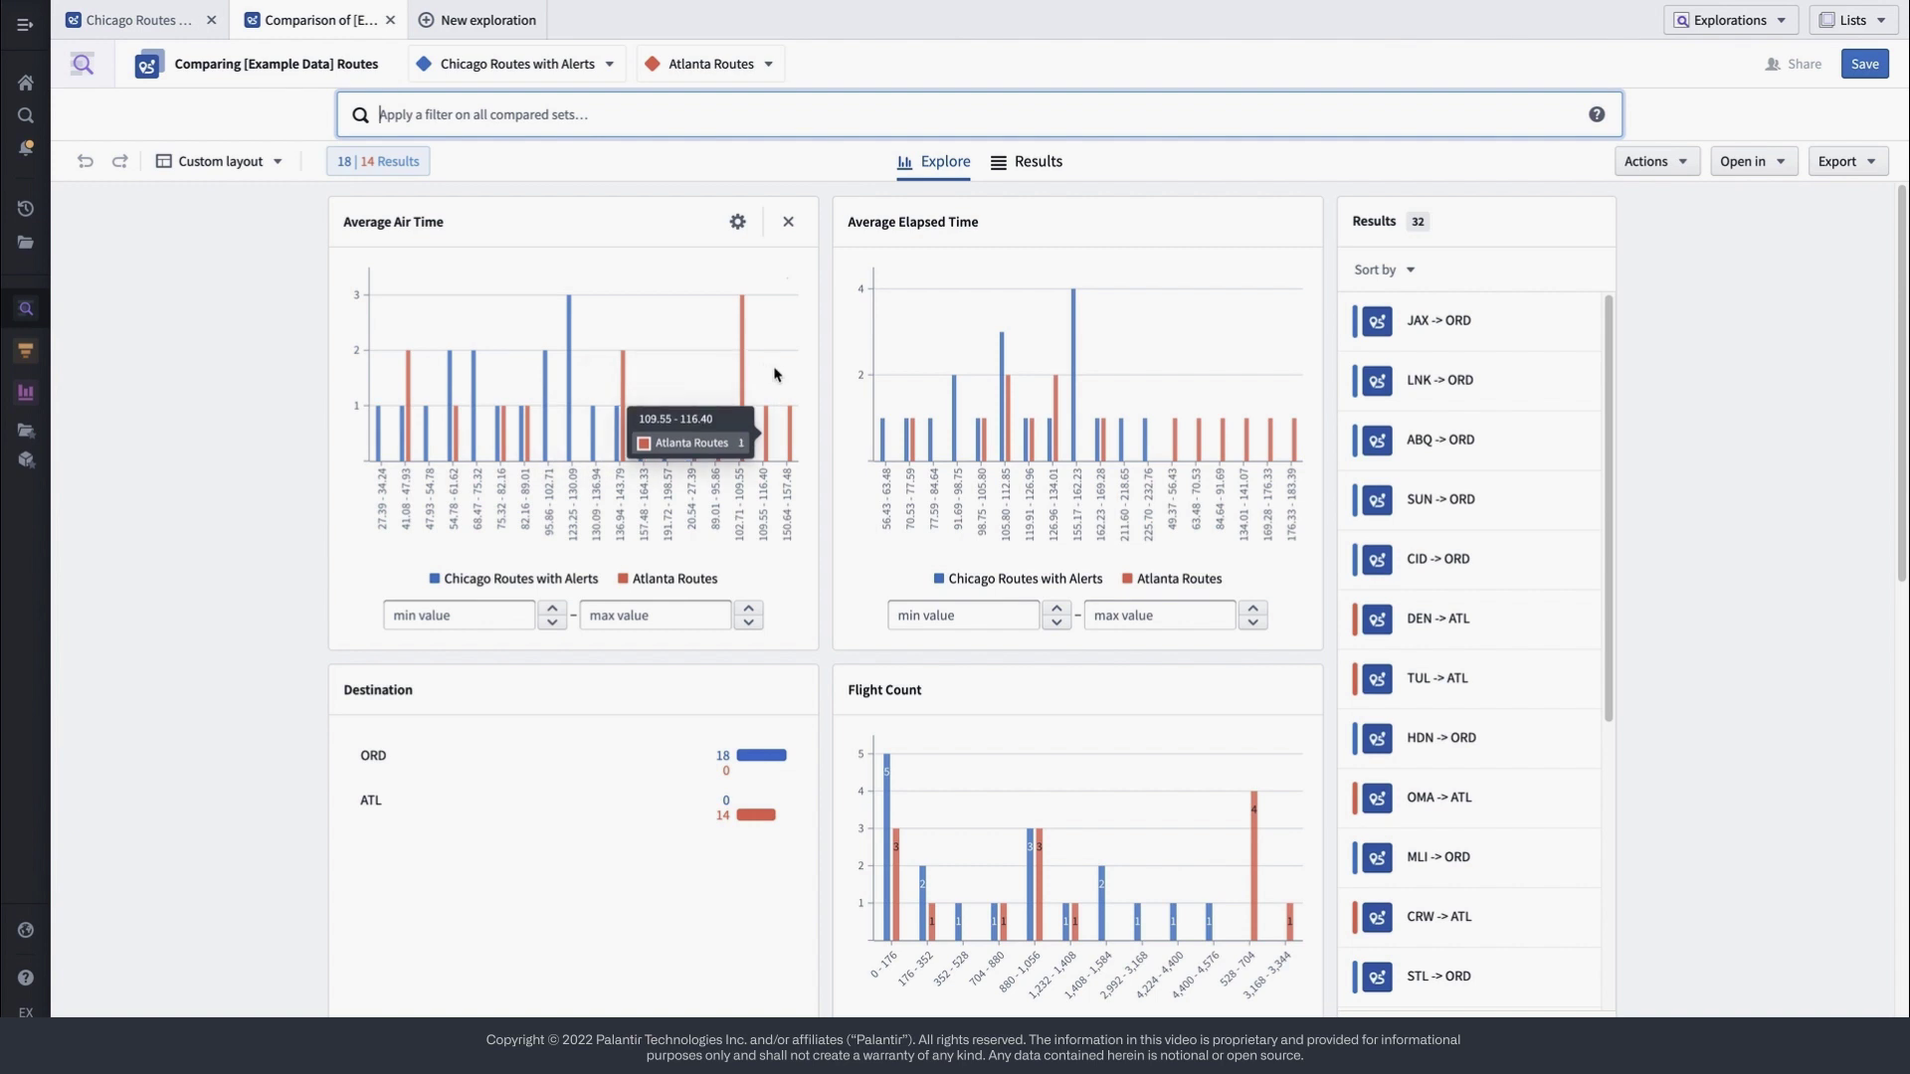
pyautogui.scroll(-2, 832, 423)
pyautogui.scroll(-3, 829, 423)
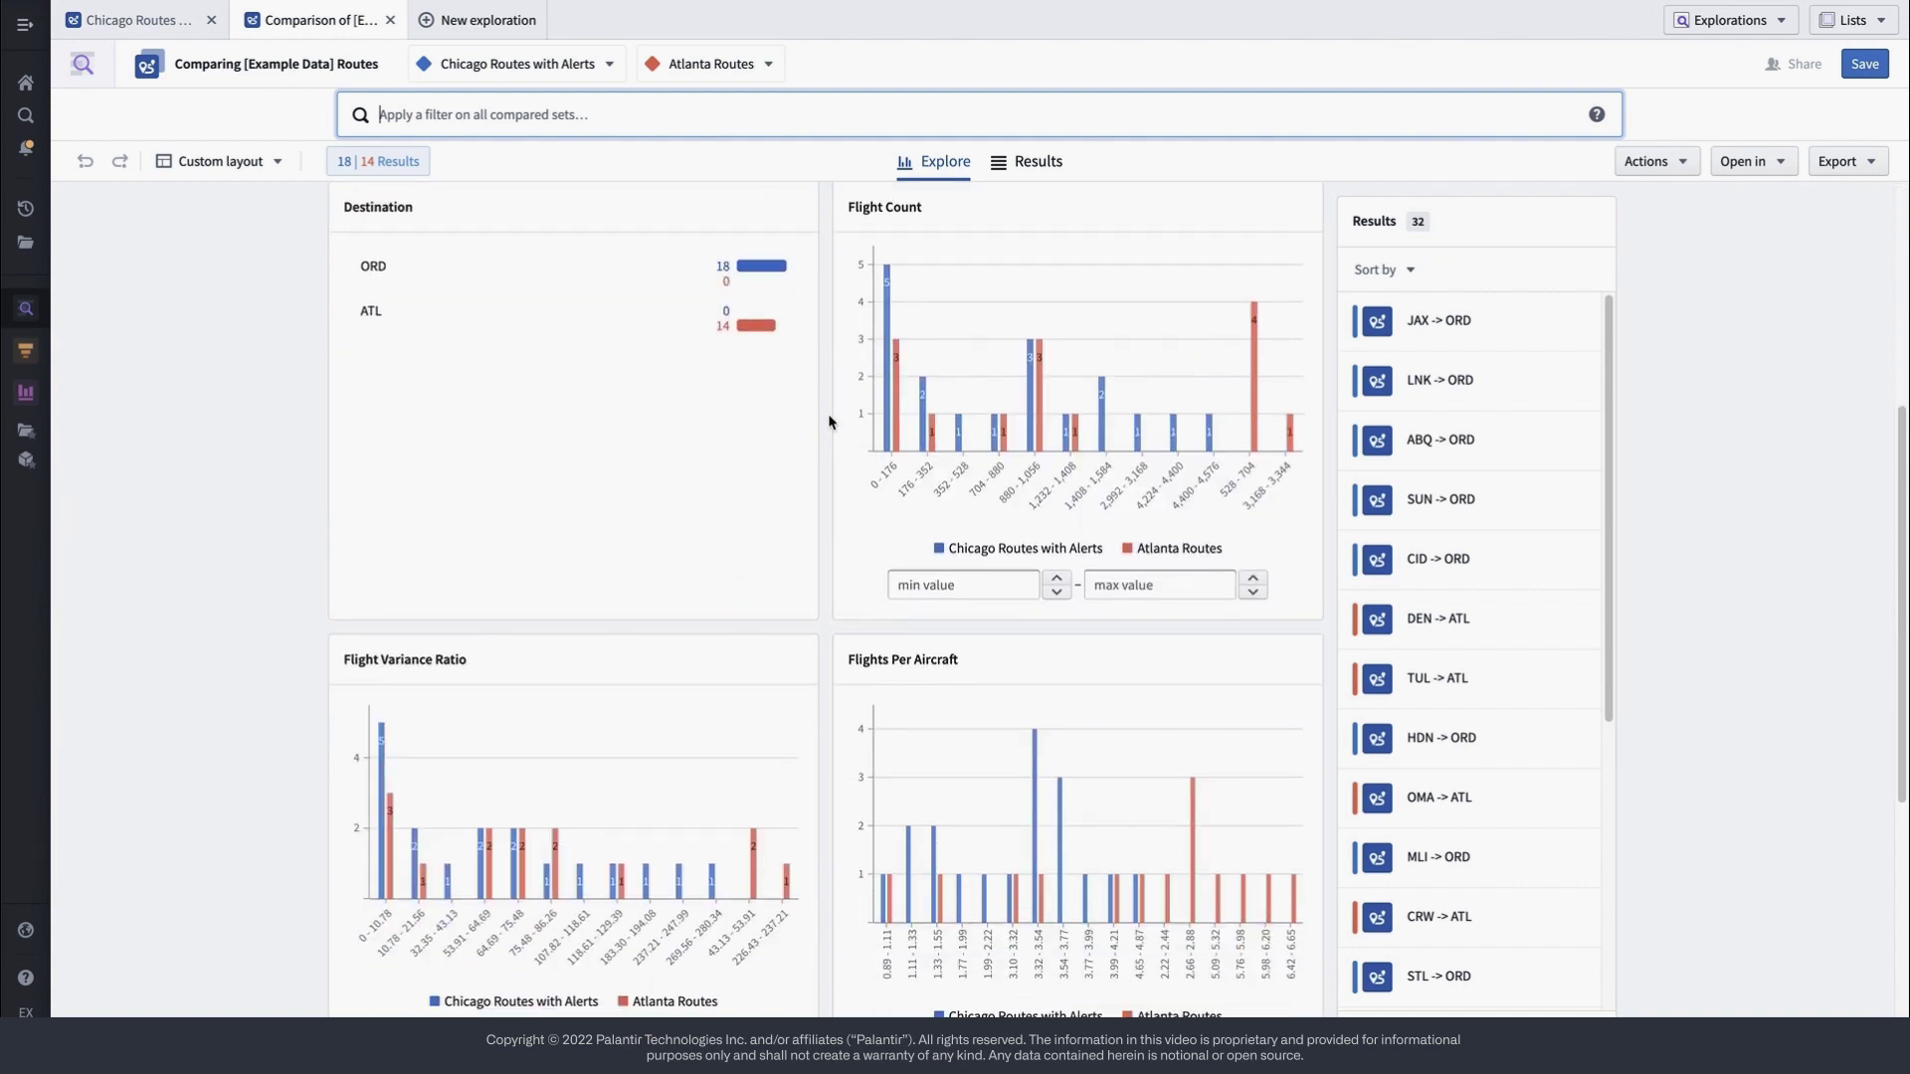
pyautogui.scroll(-1, 830, 423)
pyautogui.scroll(-1, 831, 423)
pyautogui.scroll(-2, 830, 422)
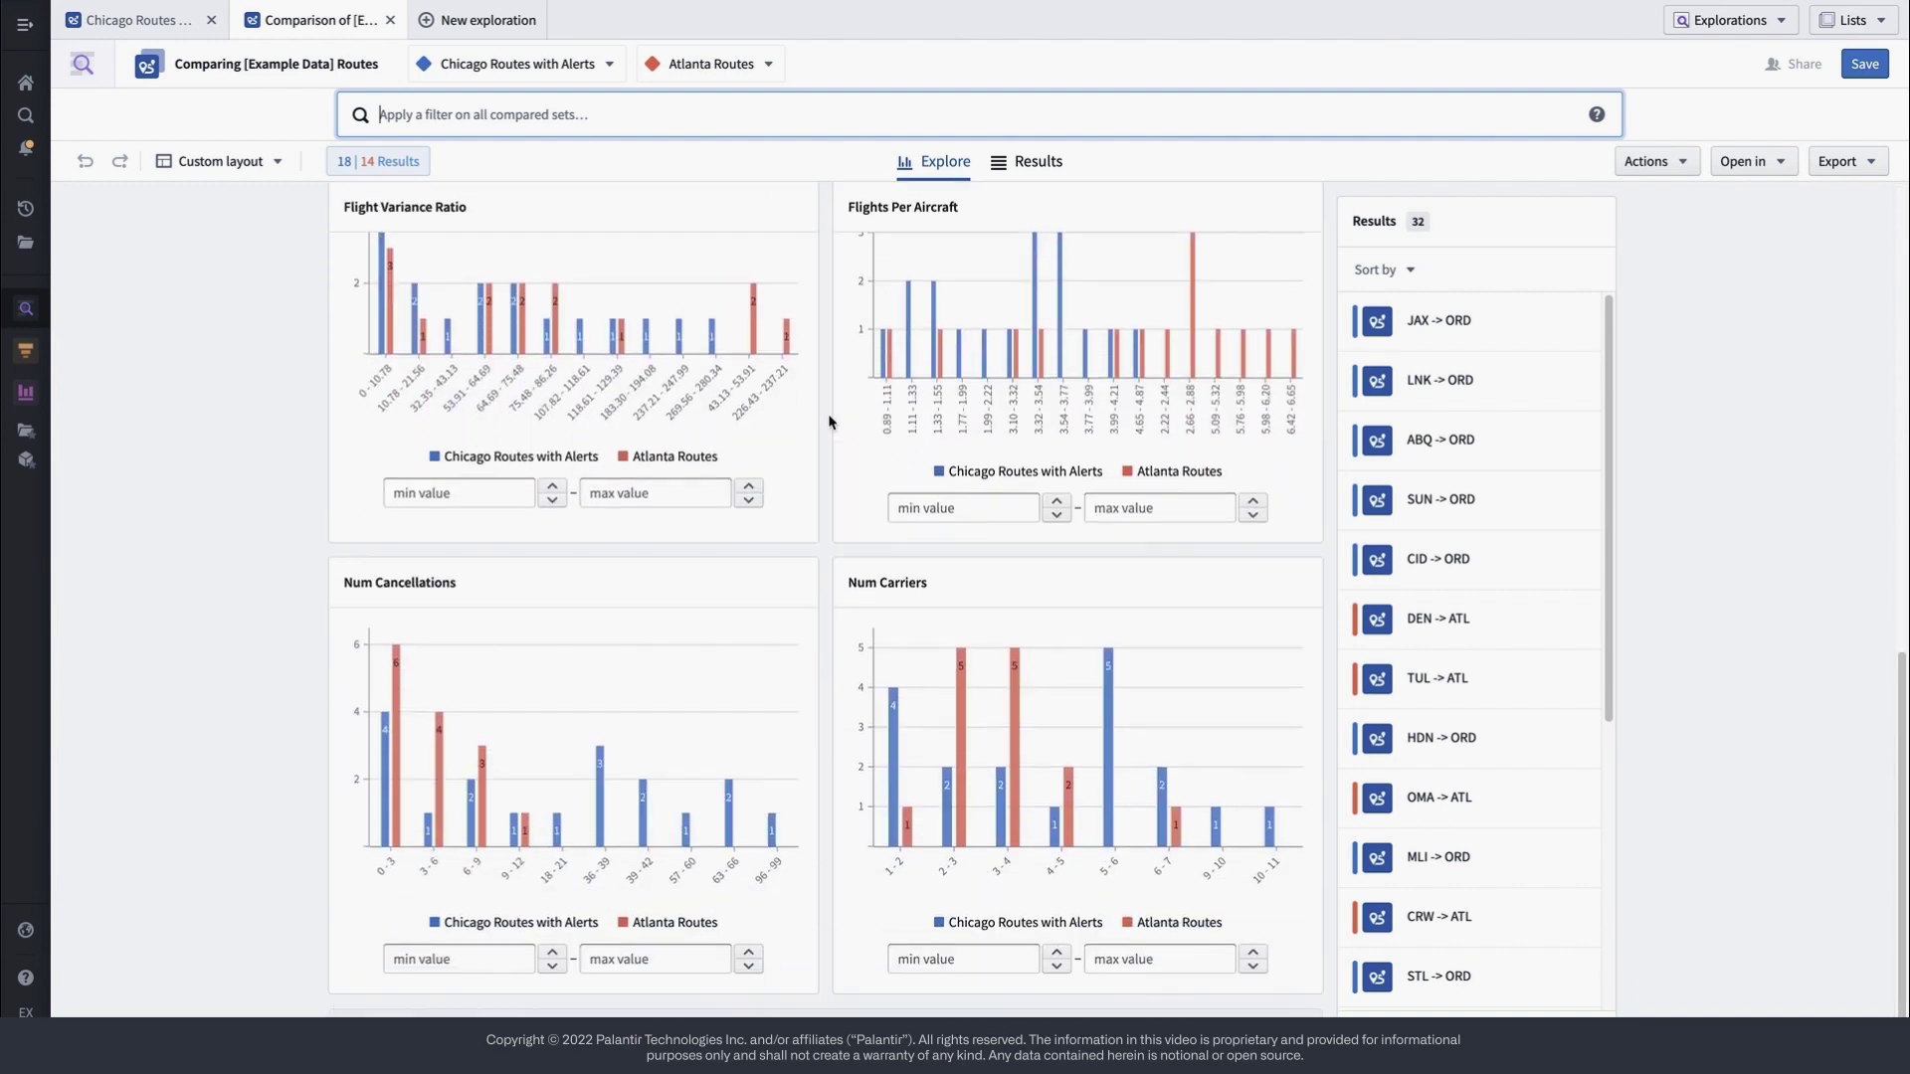
pyautogui.scroll(-1, 831, 423)
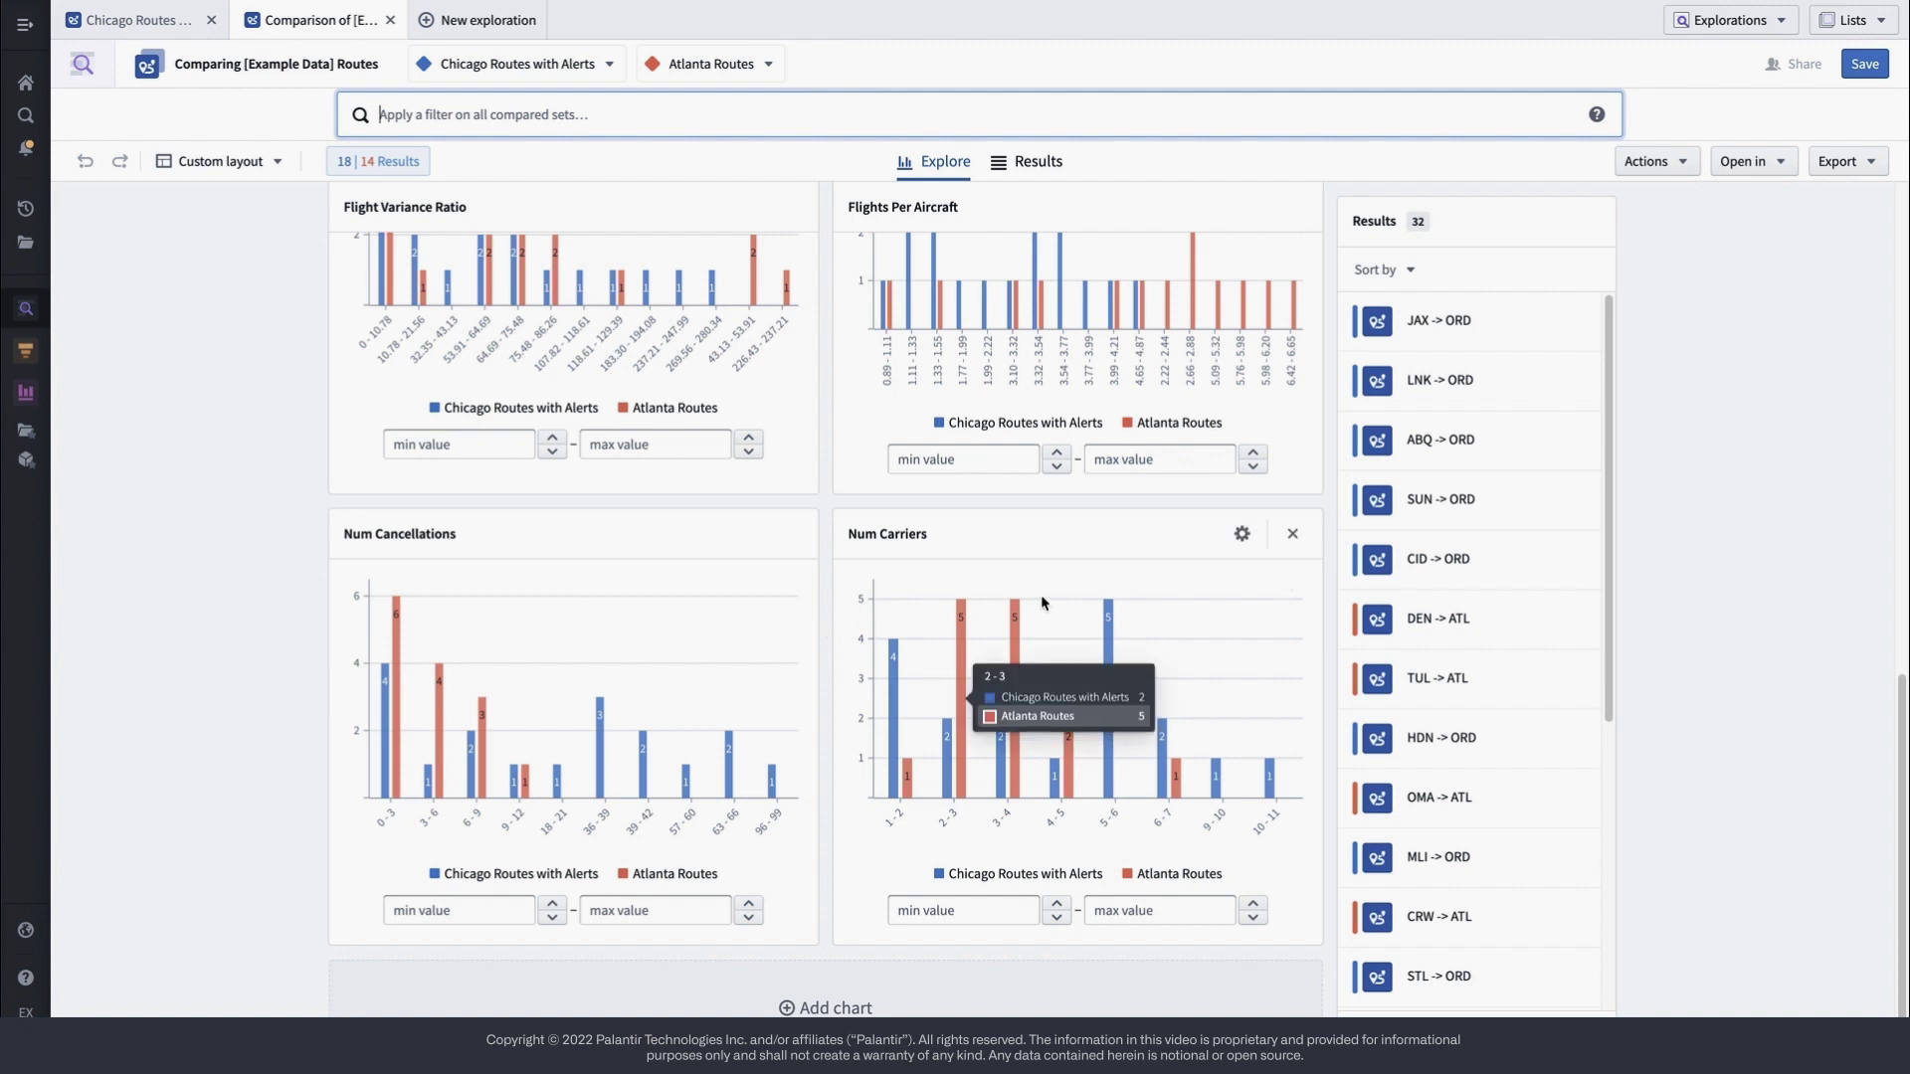
# - Open the DEN -> ATL route and view its Links, Carriers and Flight Performance tabs
pyautogui.click(1455, 616)
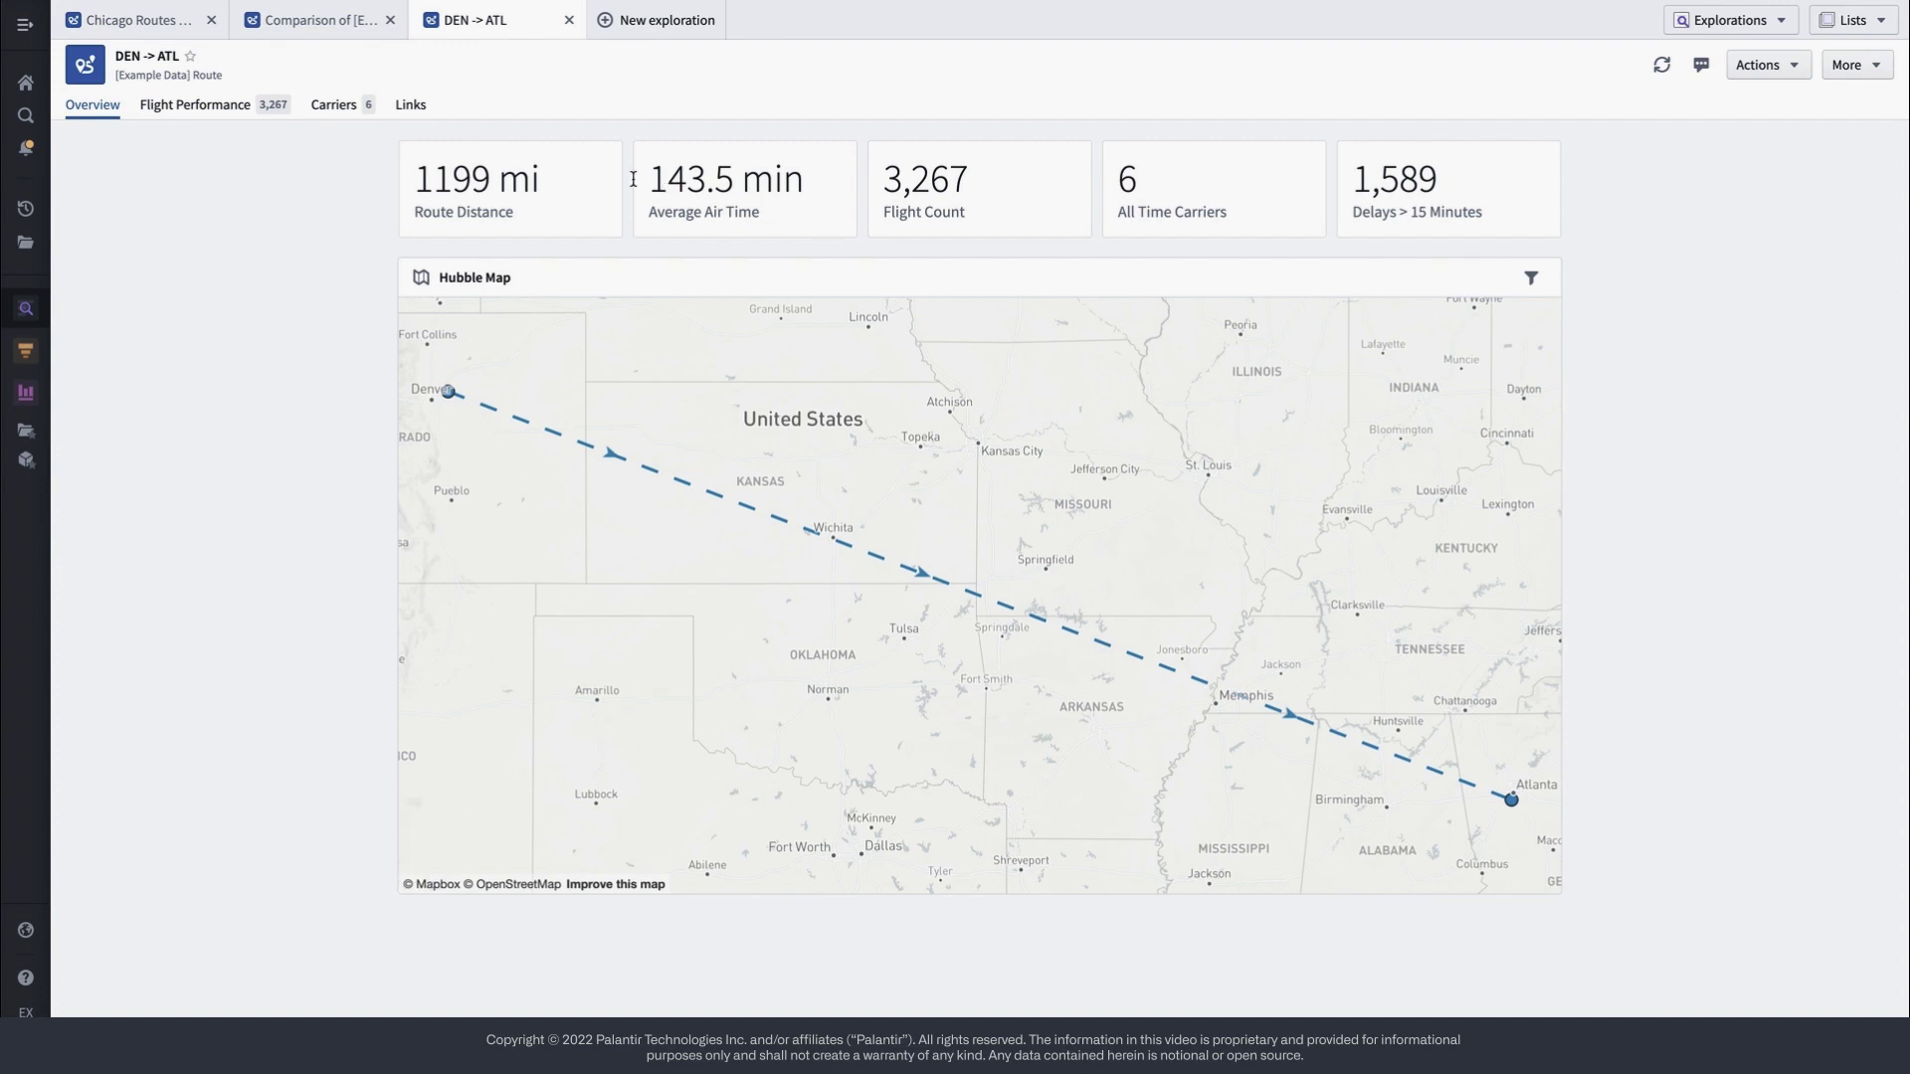
pyautogui.click(411, 106)
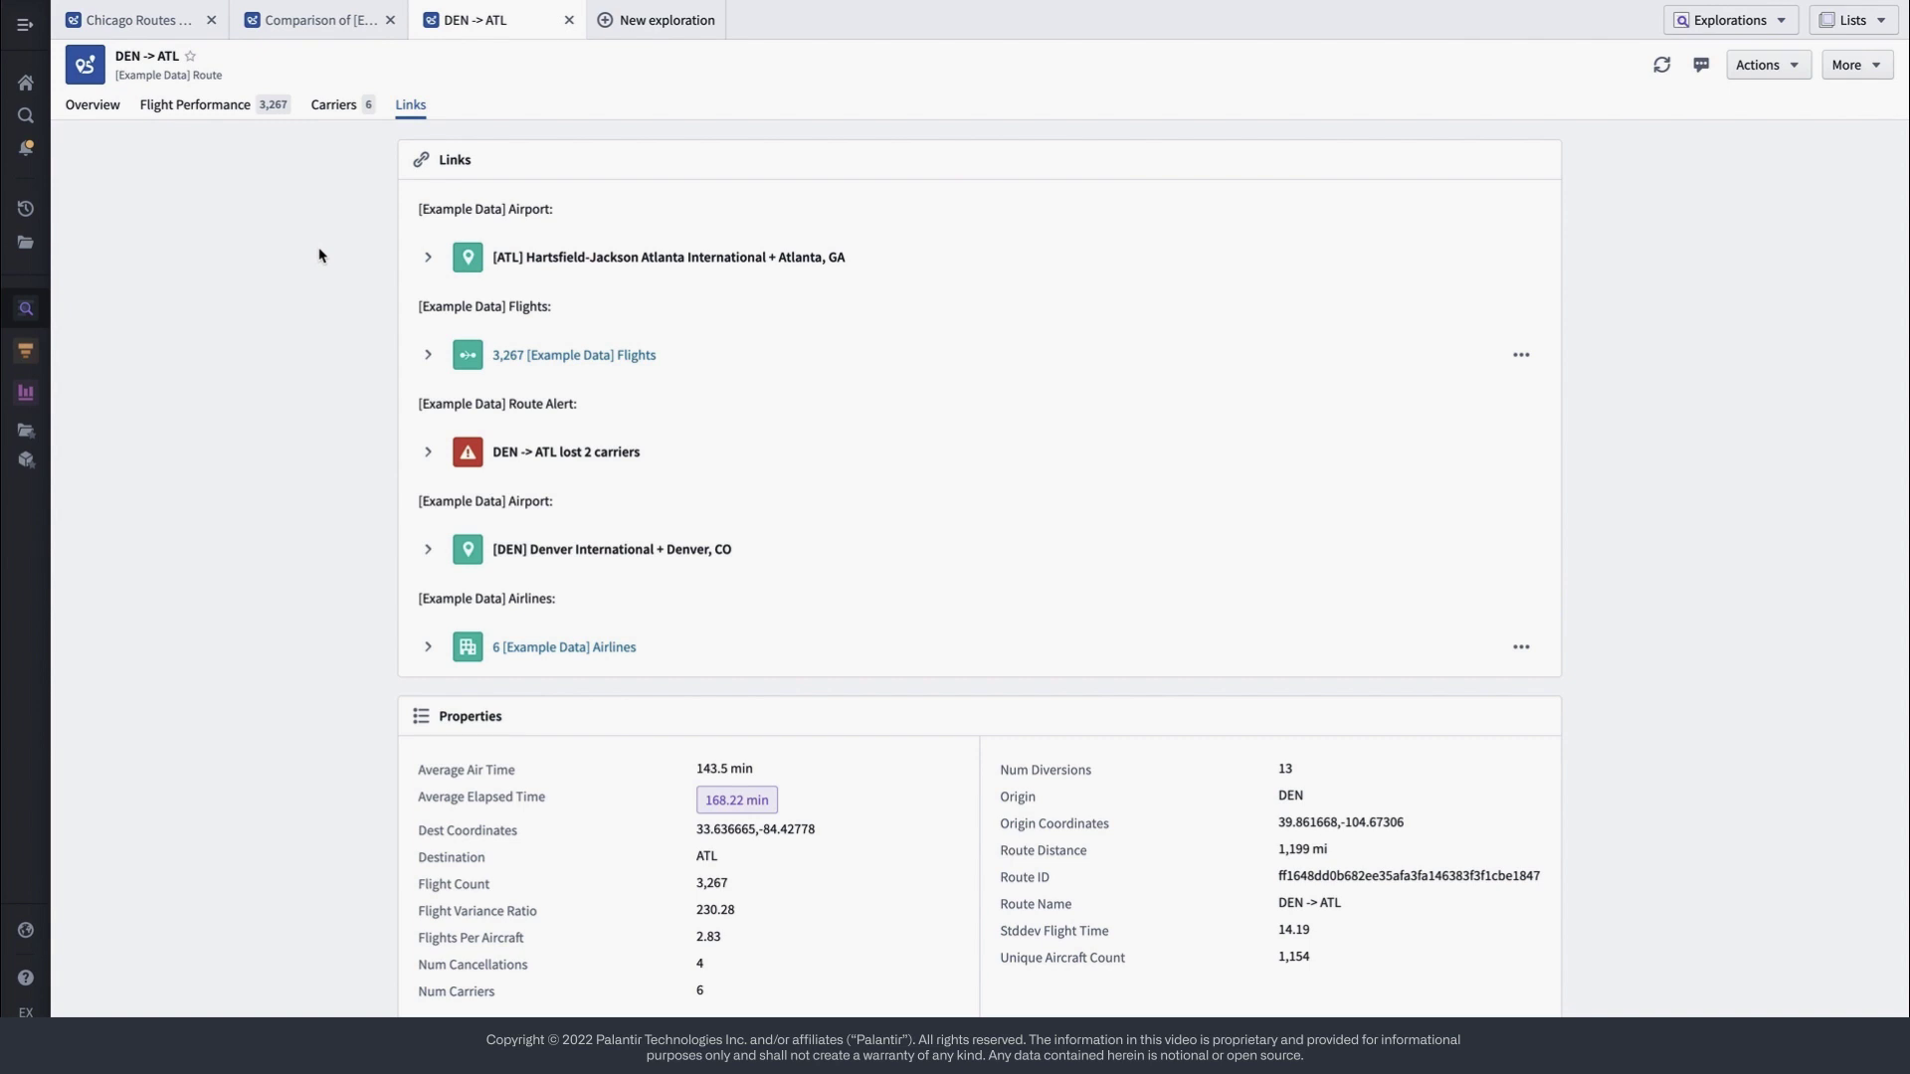
pyautogui.click(323, 114)
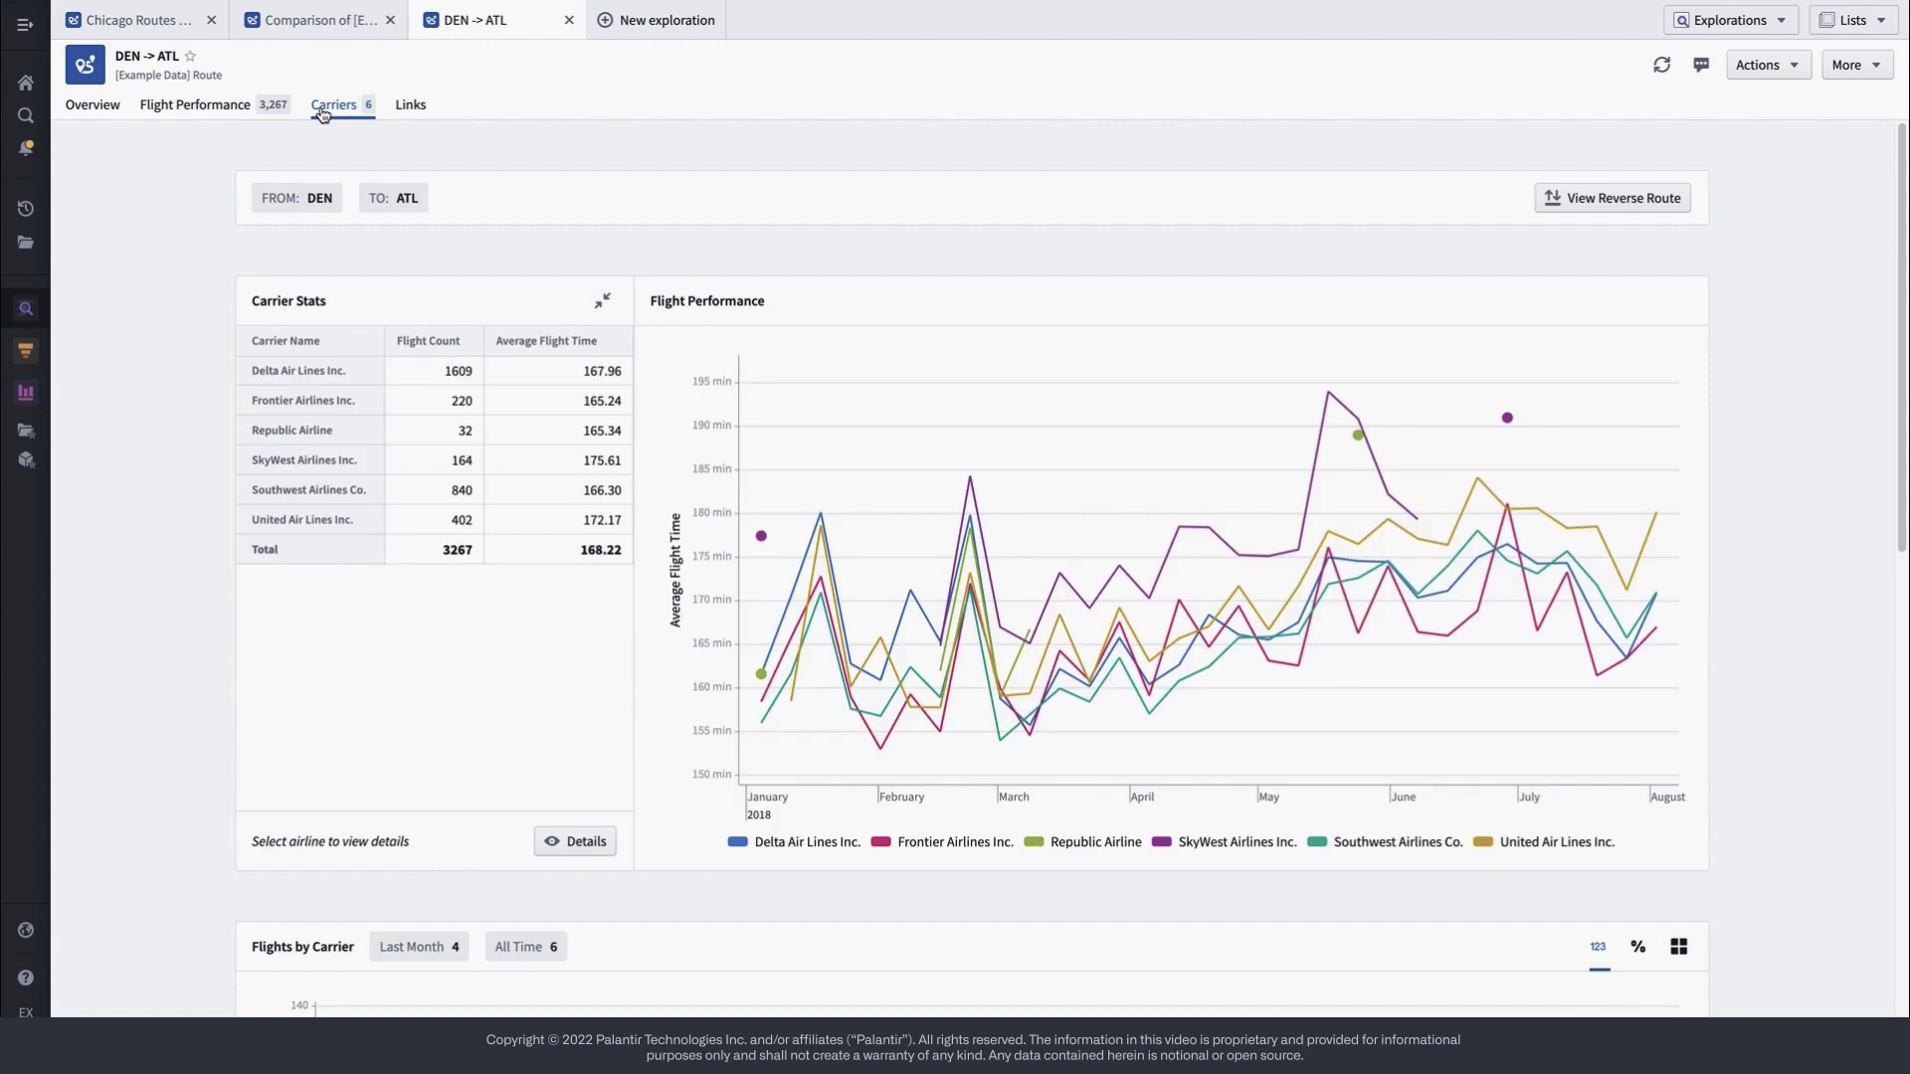
pyautogui.click(232, 118)
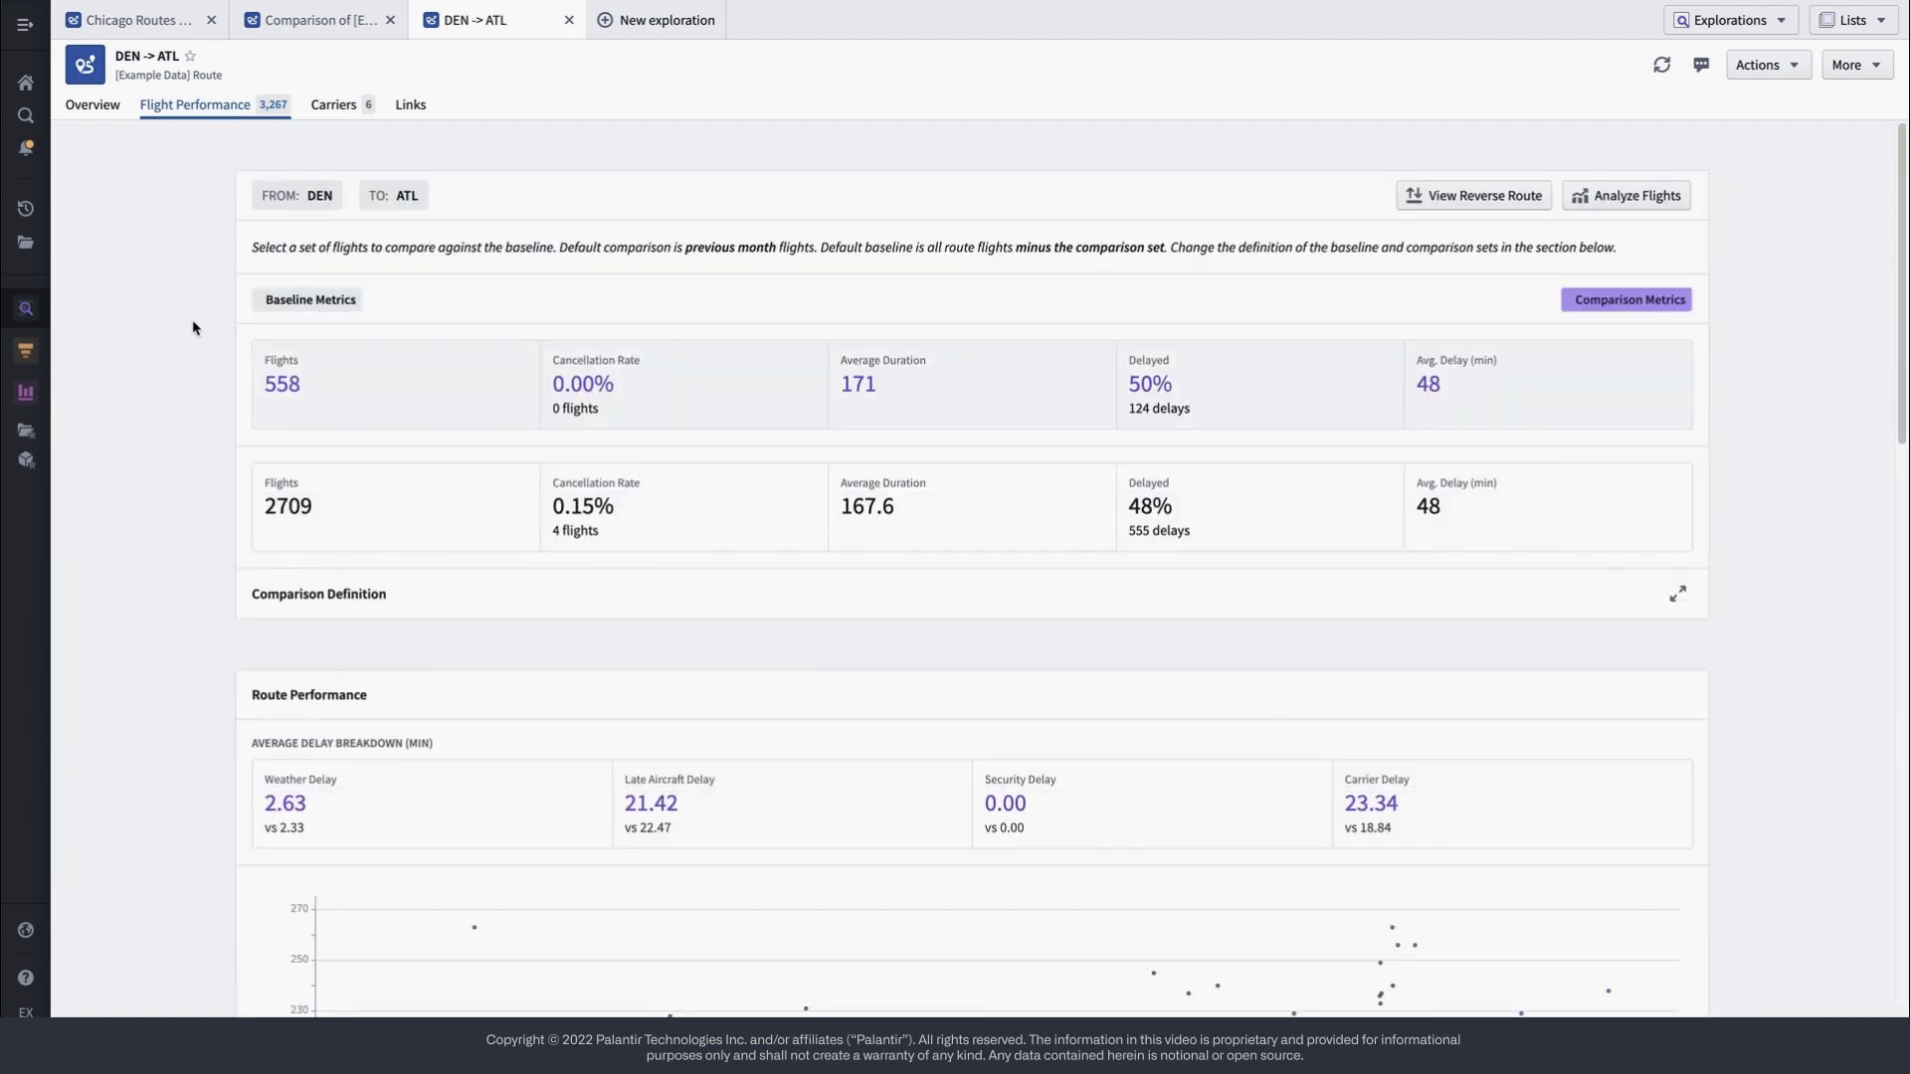
pyautogui.scroll(-1, 193, 328)
pyautogui.scroll(-1, 189, 353)
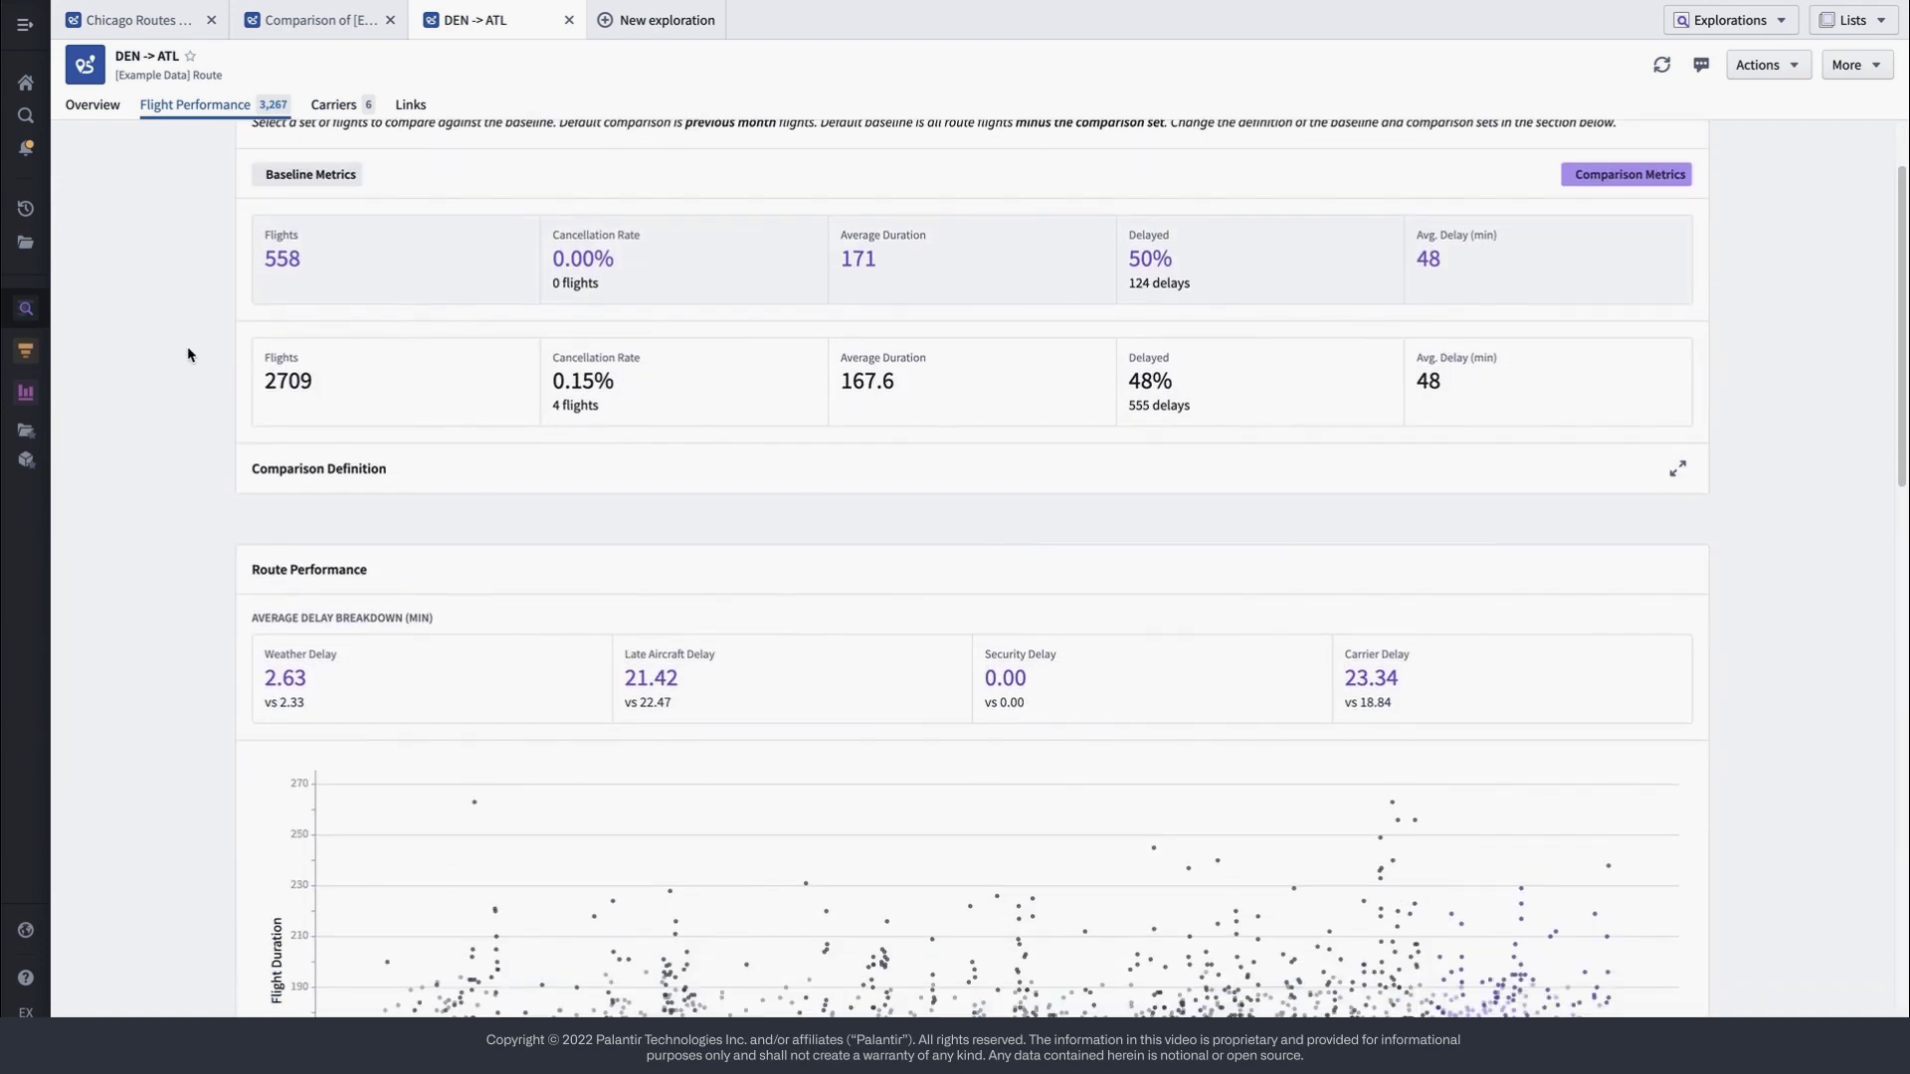
pyautogui.scroll(-1, 188, 354)
pyautogui.scroll(-1, 189, 355)
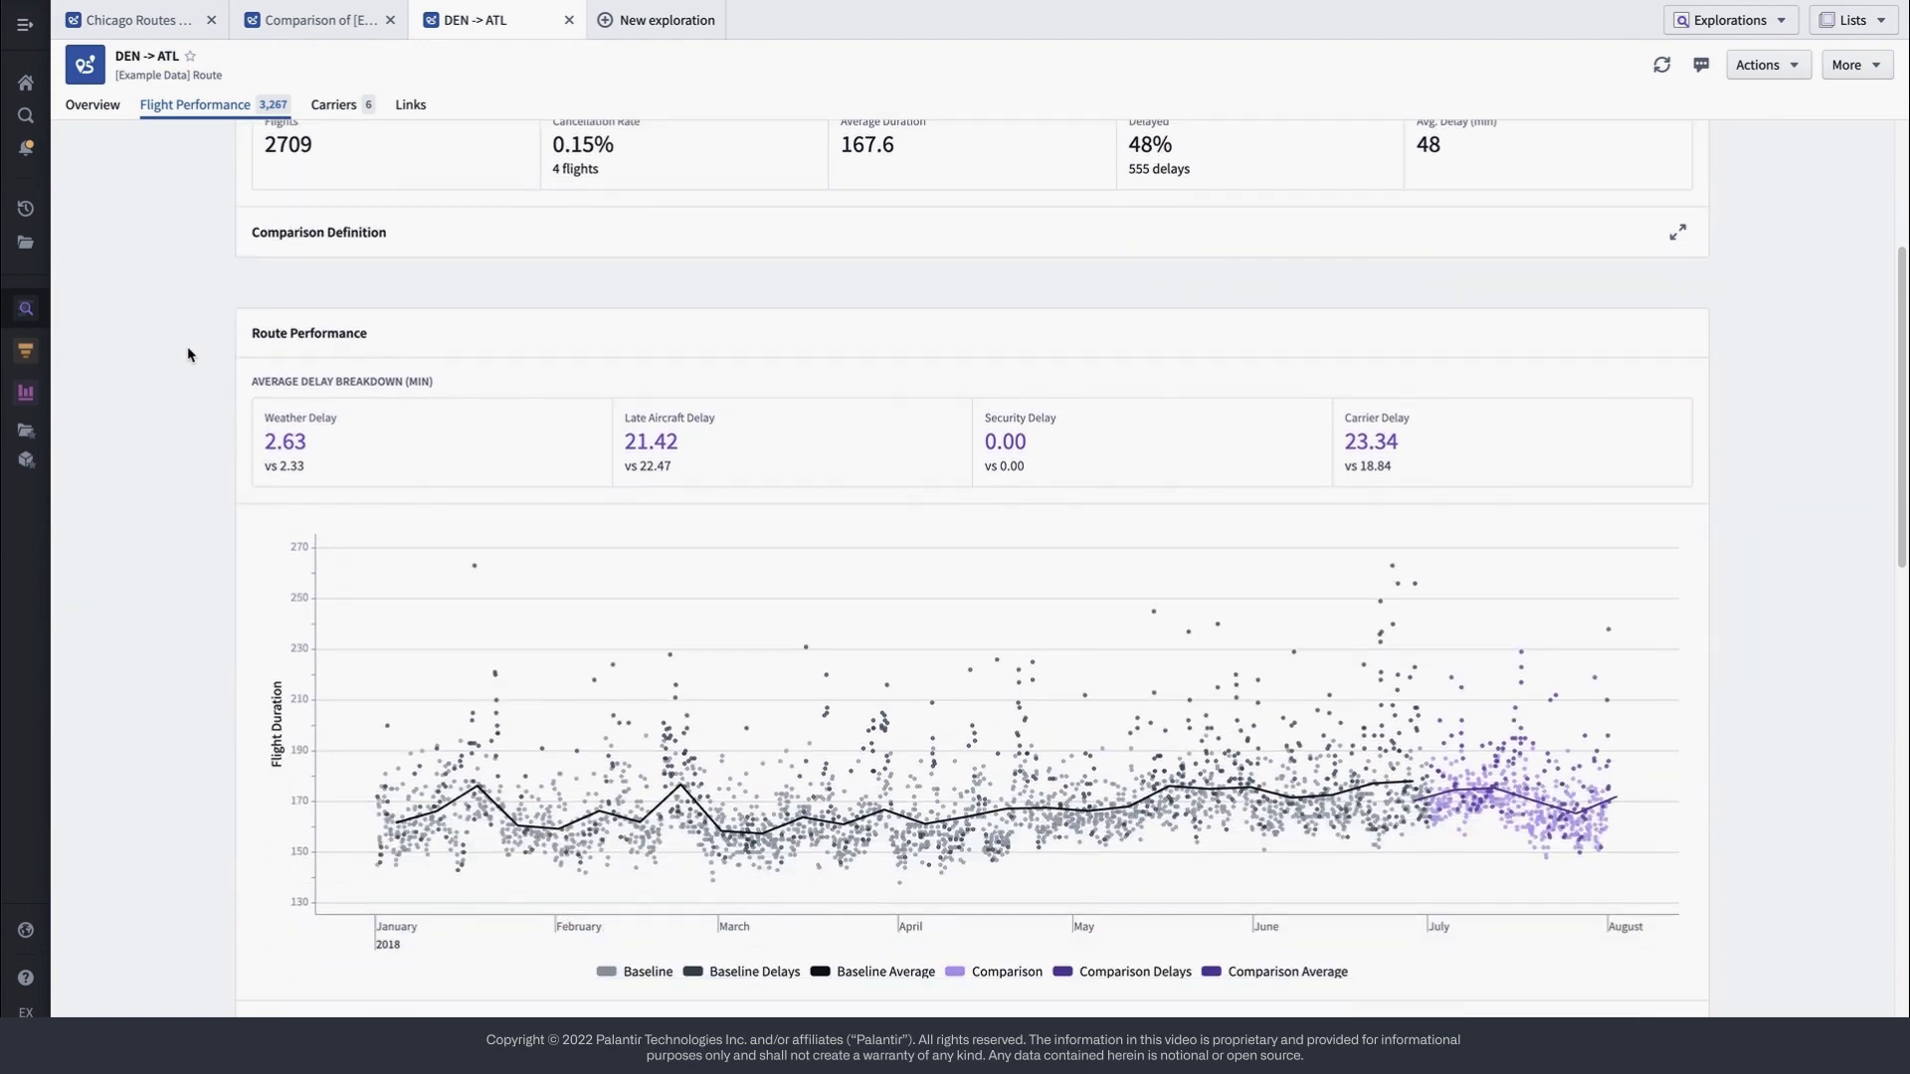
pyautogui.scroll(-1, 189, 354)
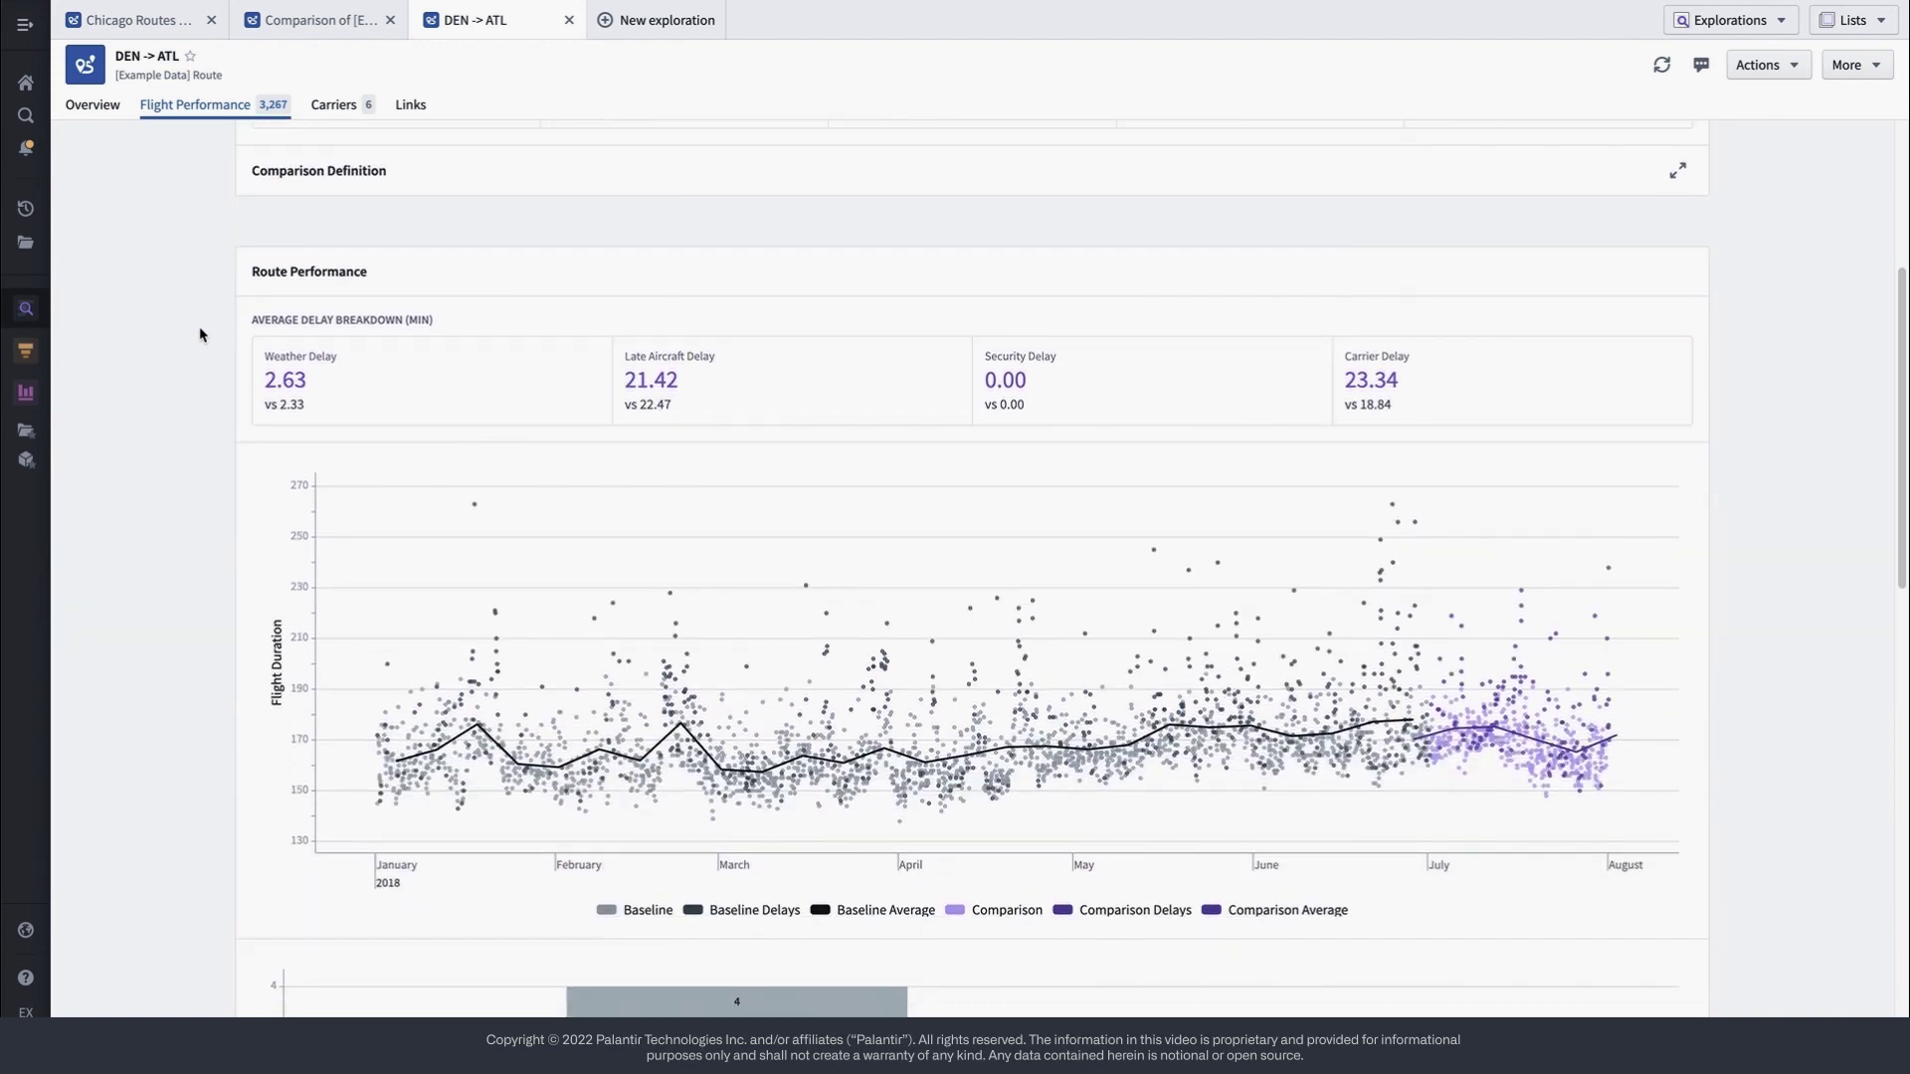
# - From the Links tab, open the DEN → ATL 'lost 2 carriers' alert and check its Update Alert options
pyautogui.click(407, 115)
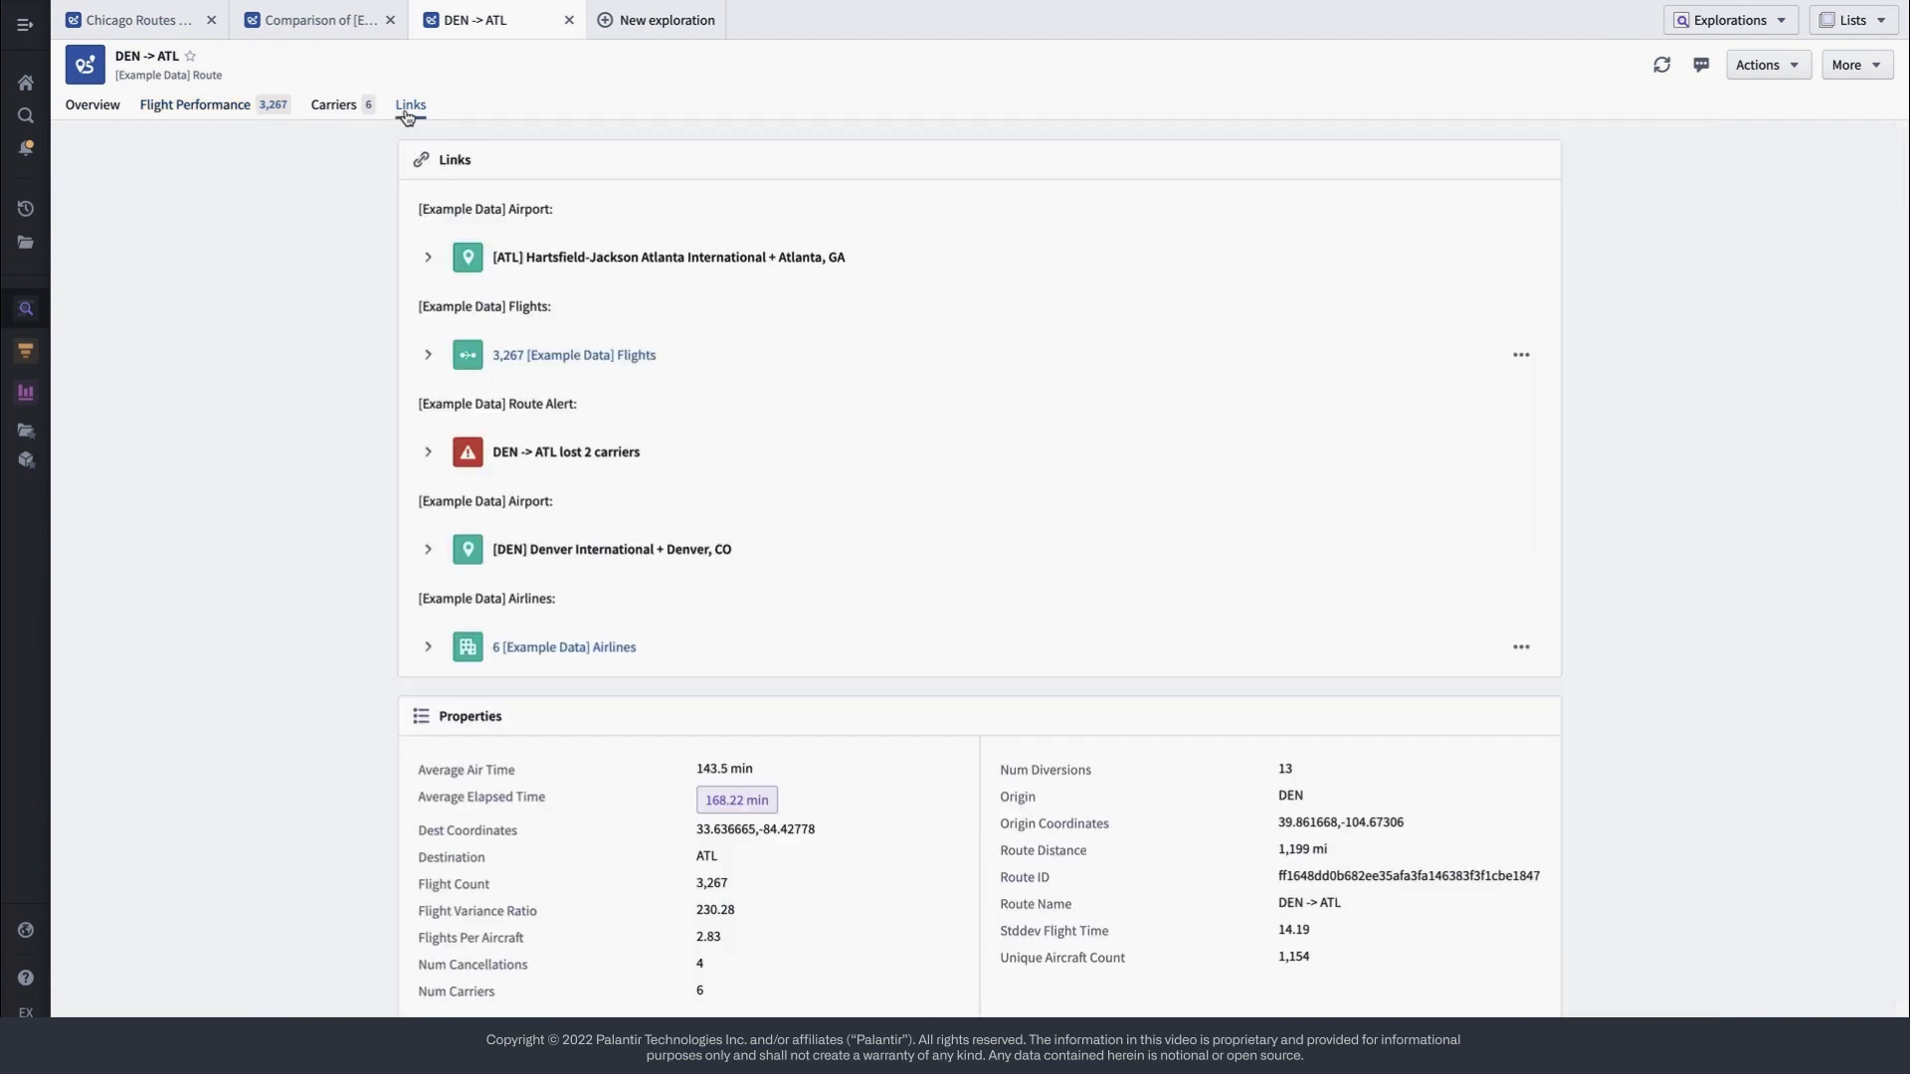
pyautogui.click(540, 450)
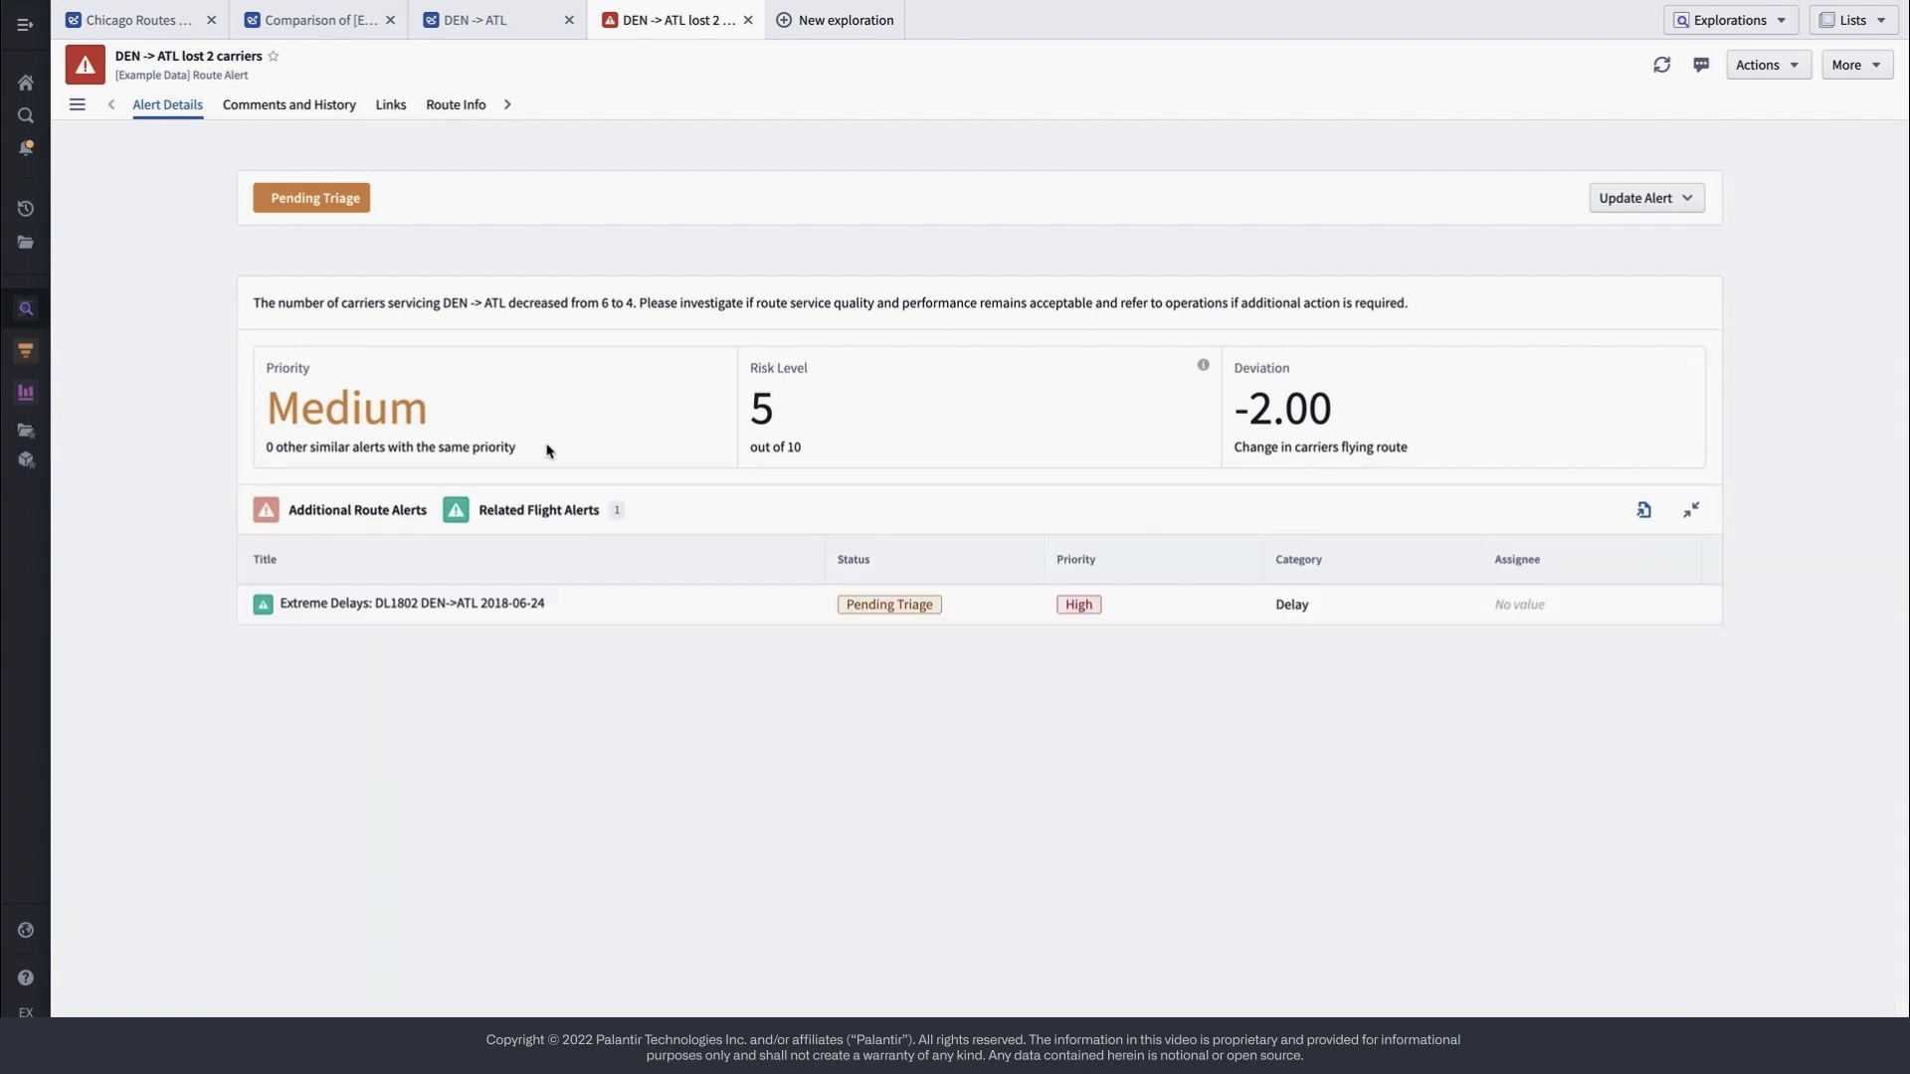
pyautogui.click(1692, 202)
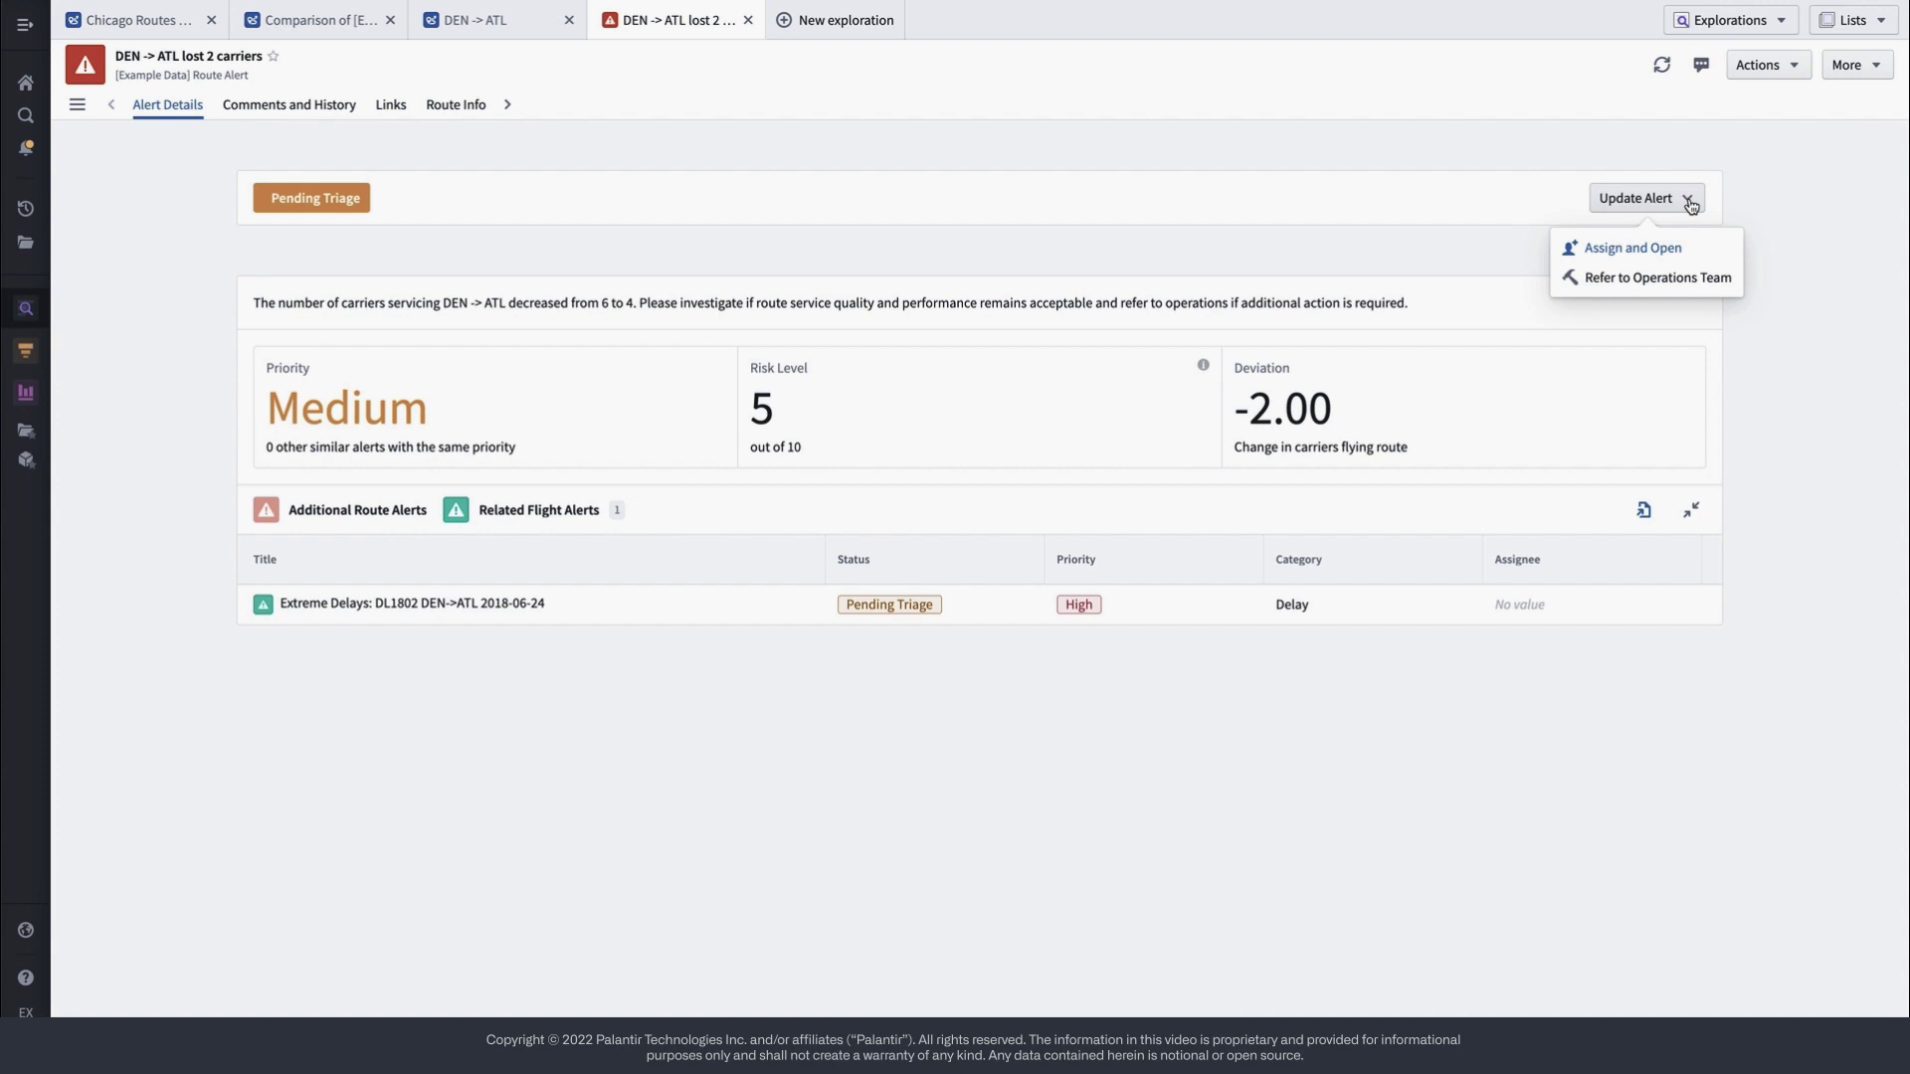
pyautogui.click(1692, 206)
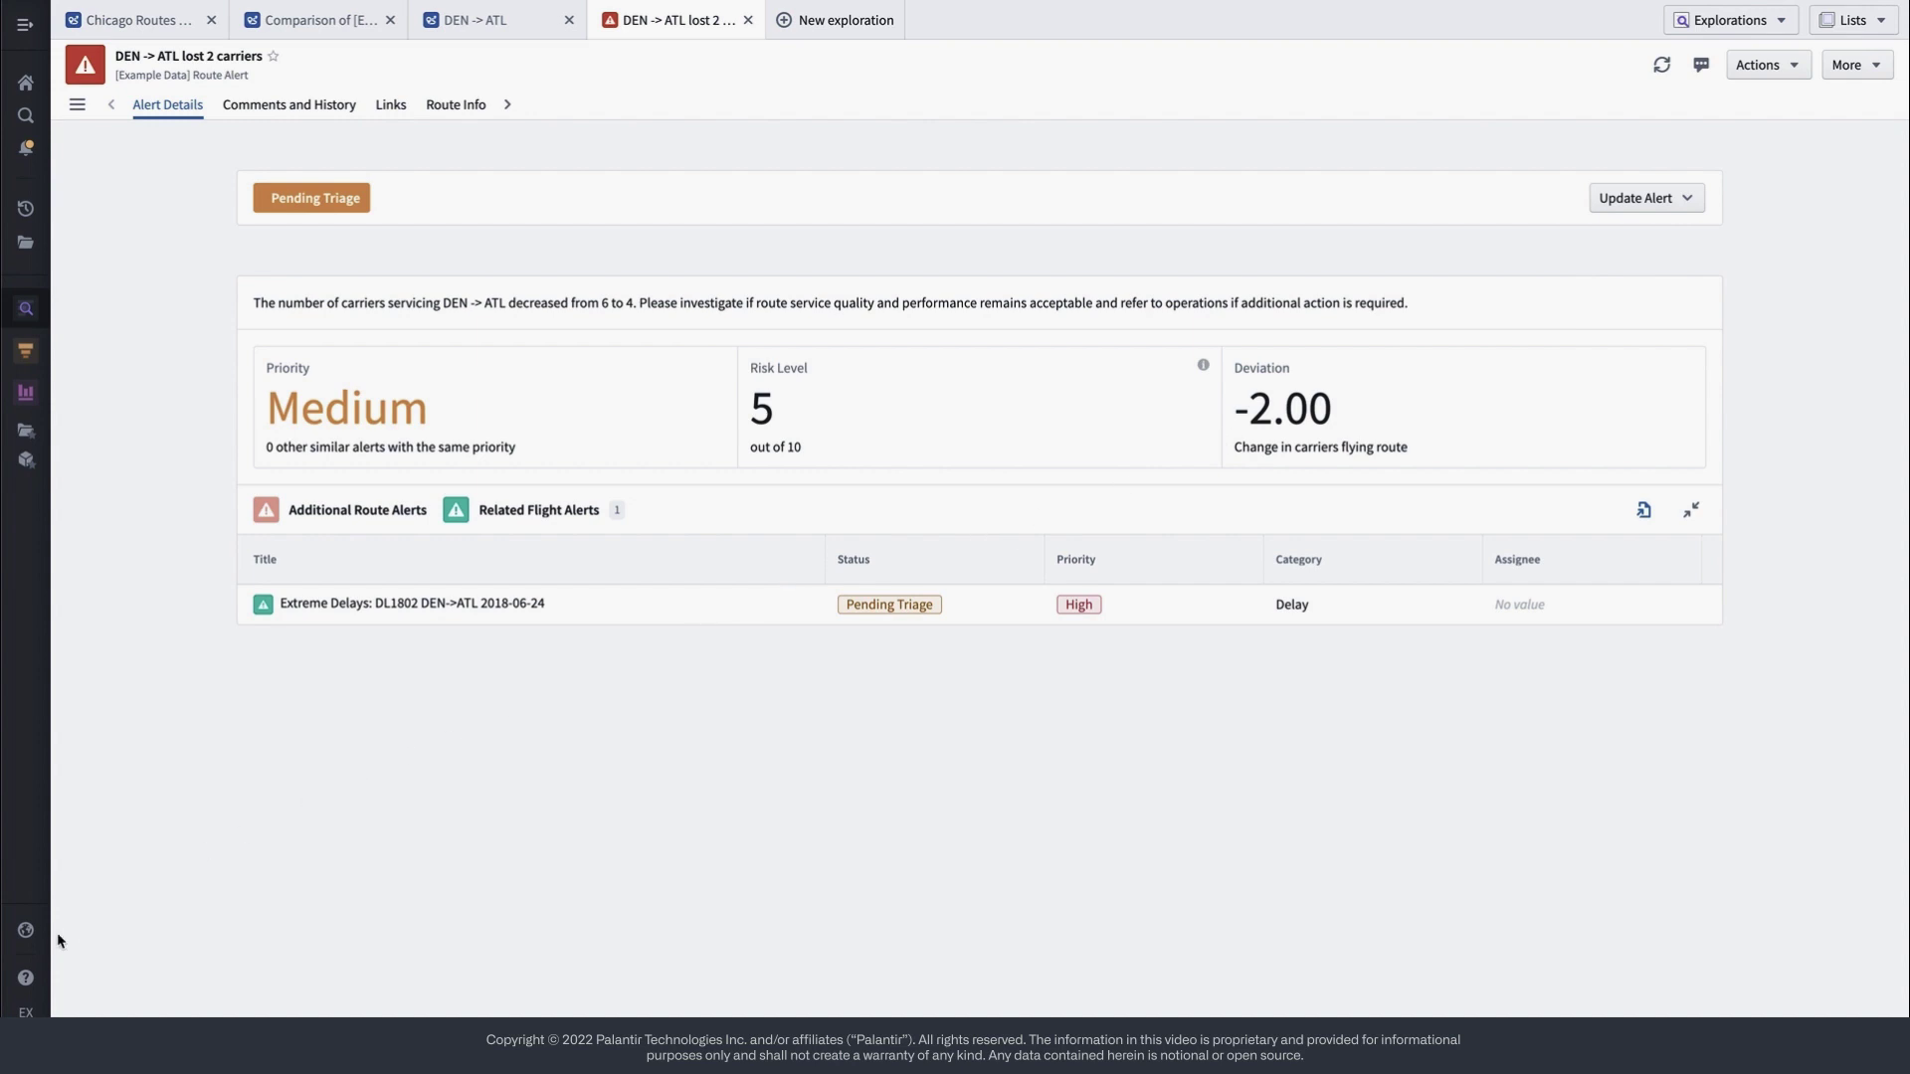
# - Open the Academy tutorials panel from help, search it for '301' courses, then reopen help
pyautogui.click(26, 978)
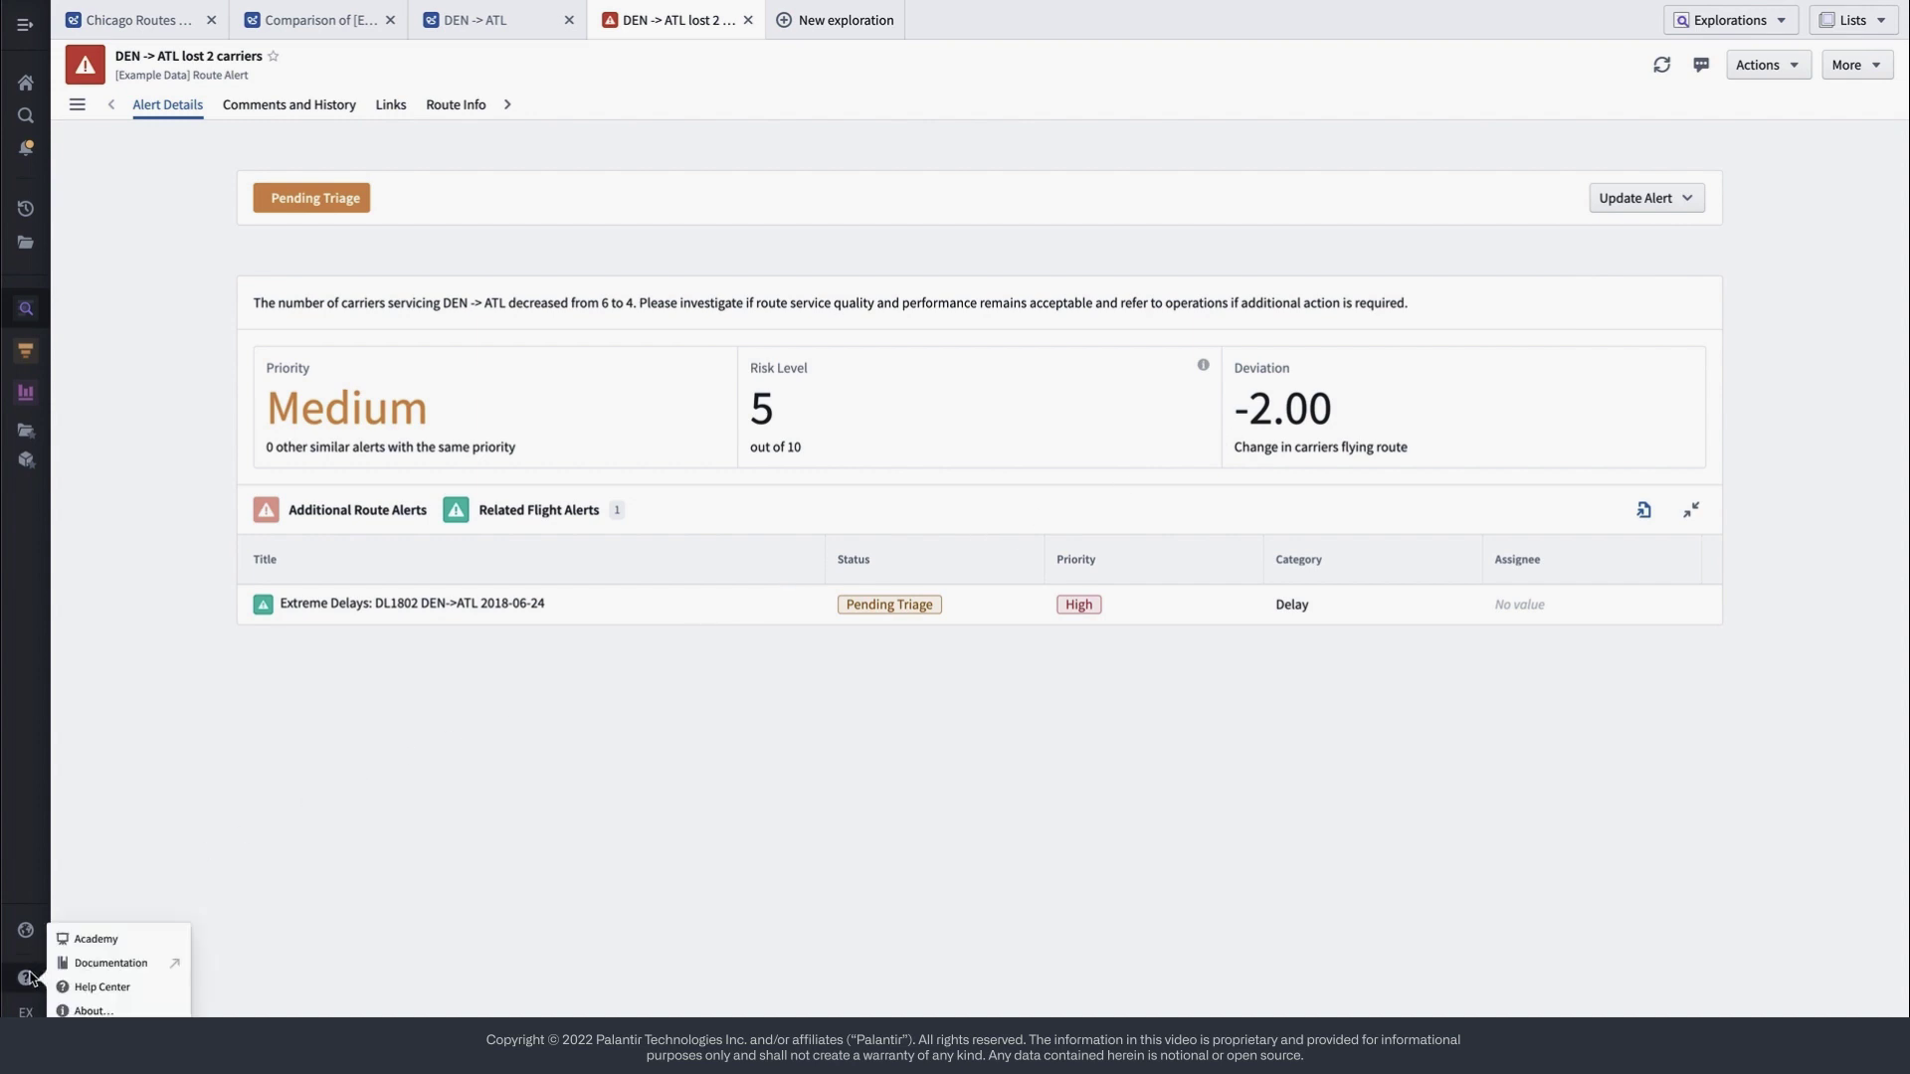
pyautogui.click(112, 938)
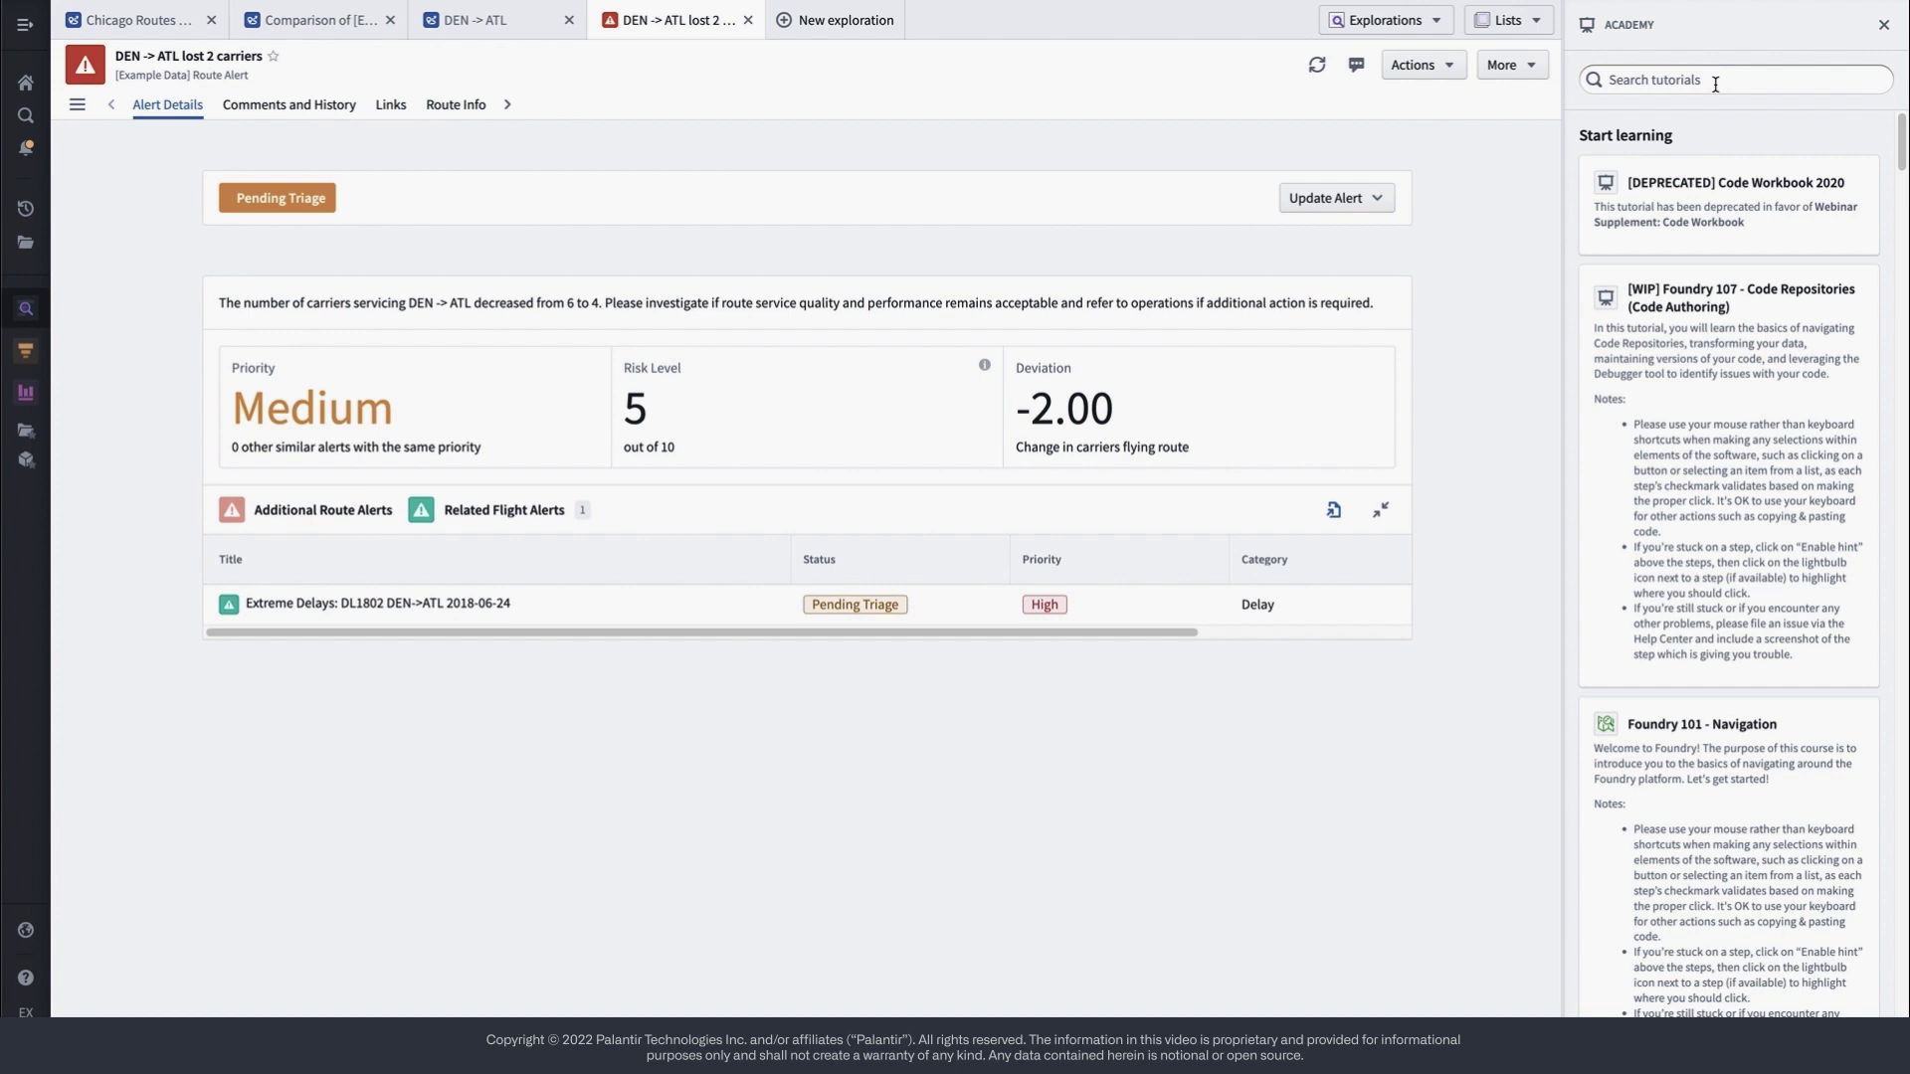
pyautogui.click(1715, 85)
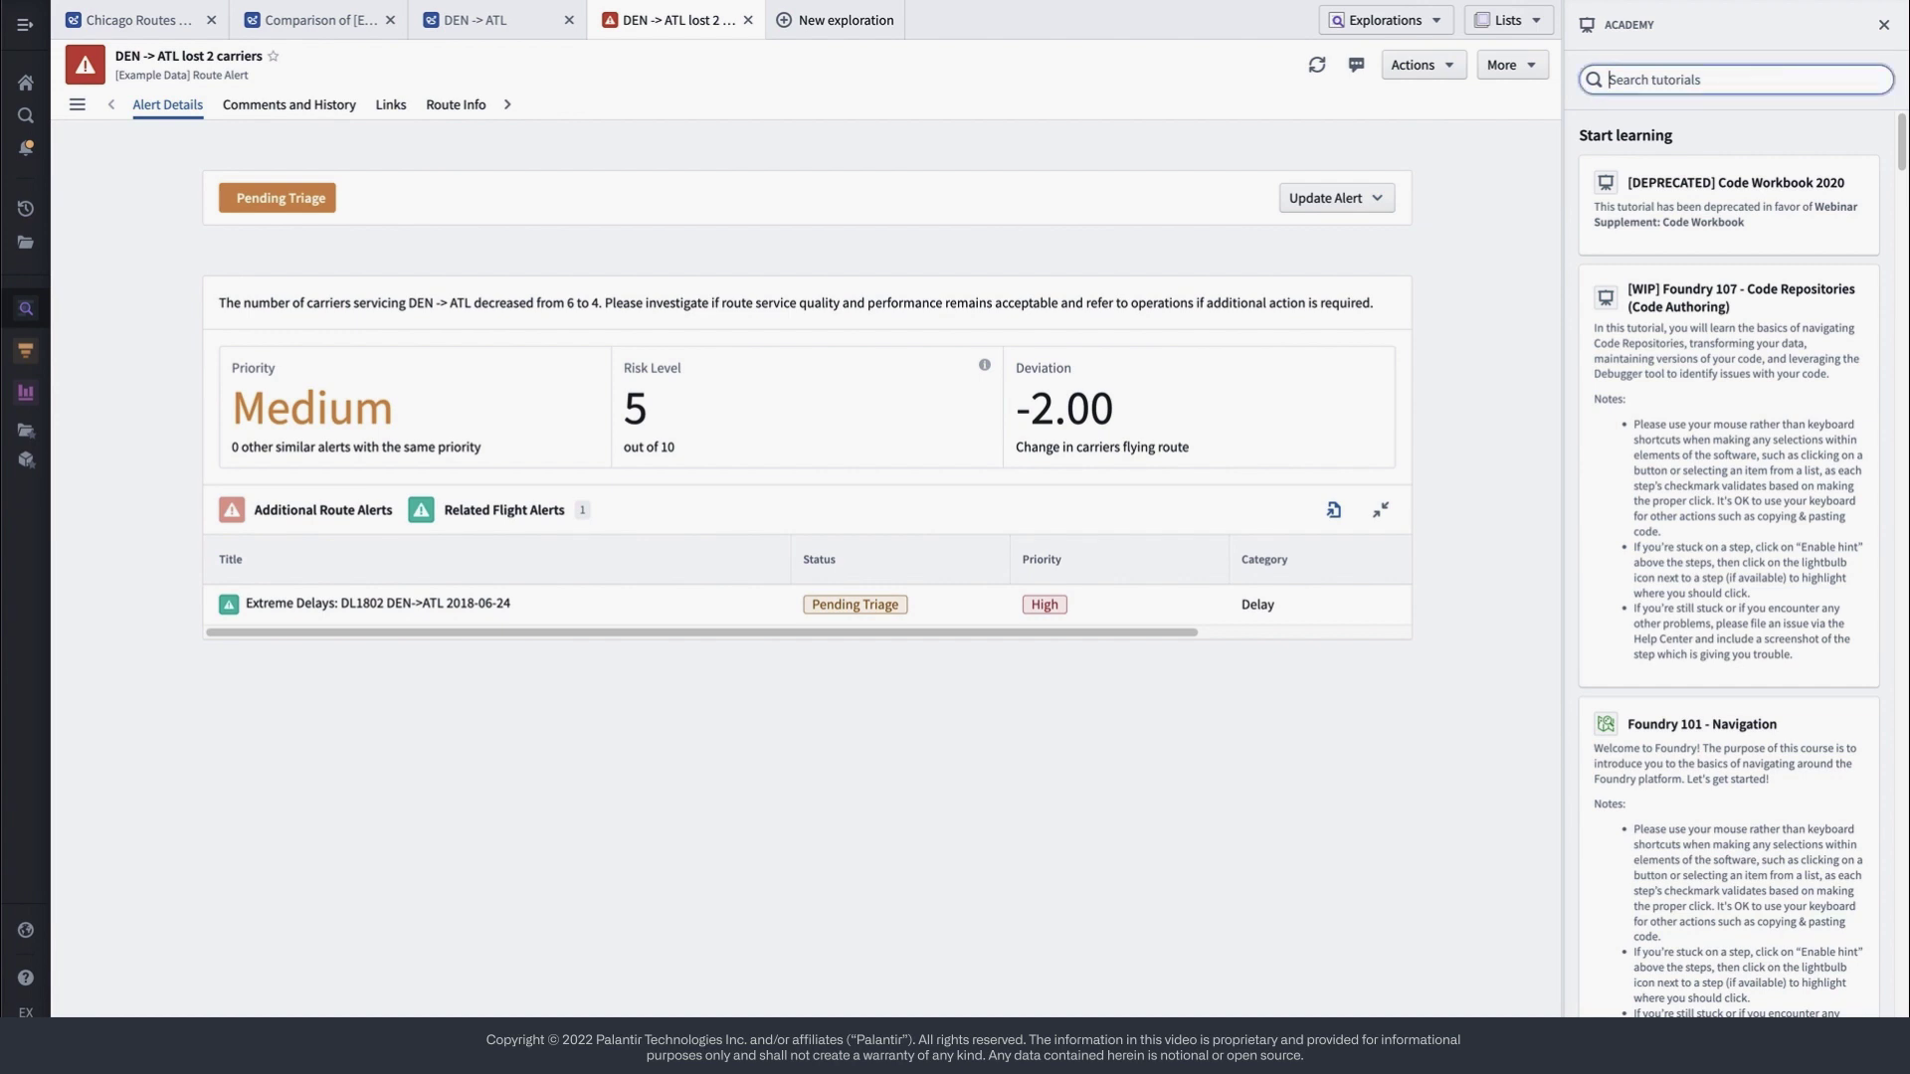
pyautogui.write('301')
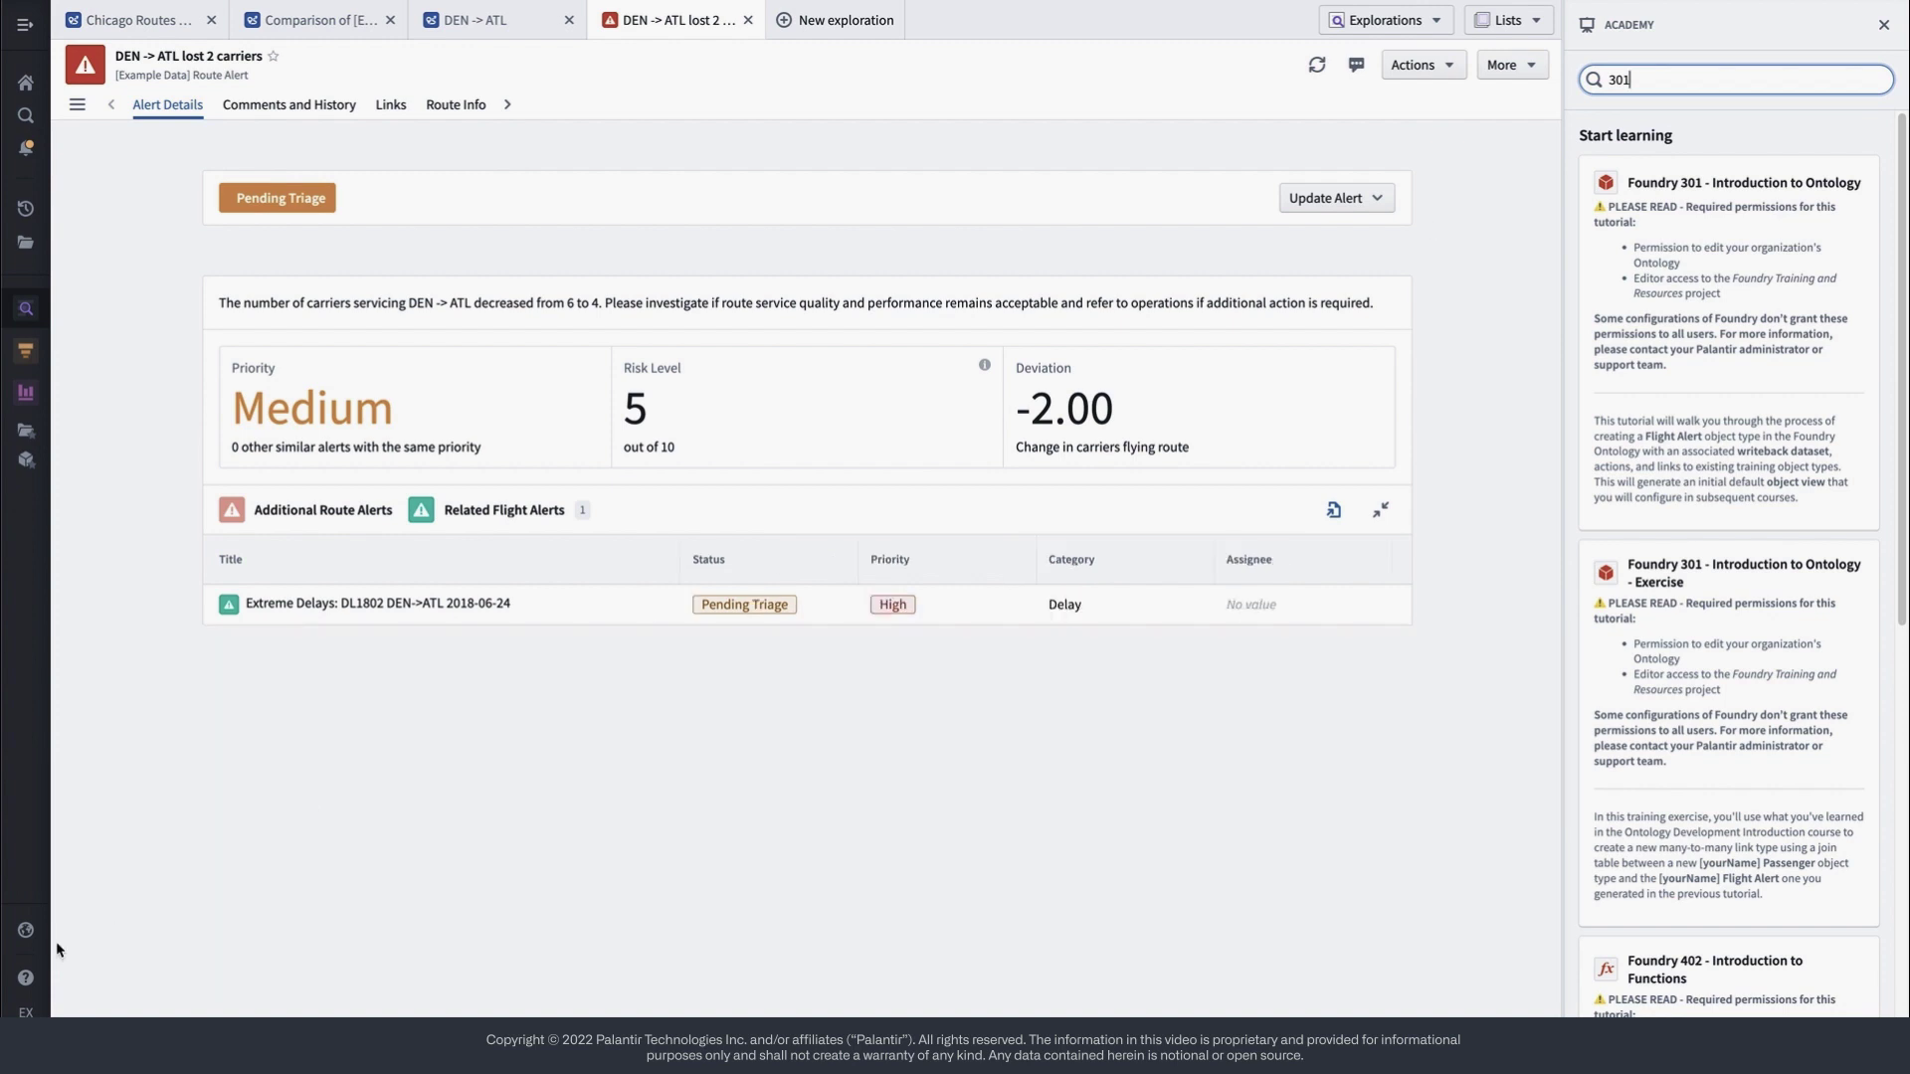
pyautogui.click(25, 978)
pyautogui.click(125, 959)
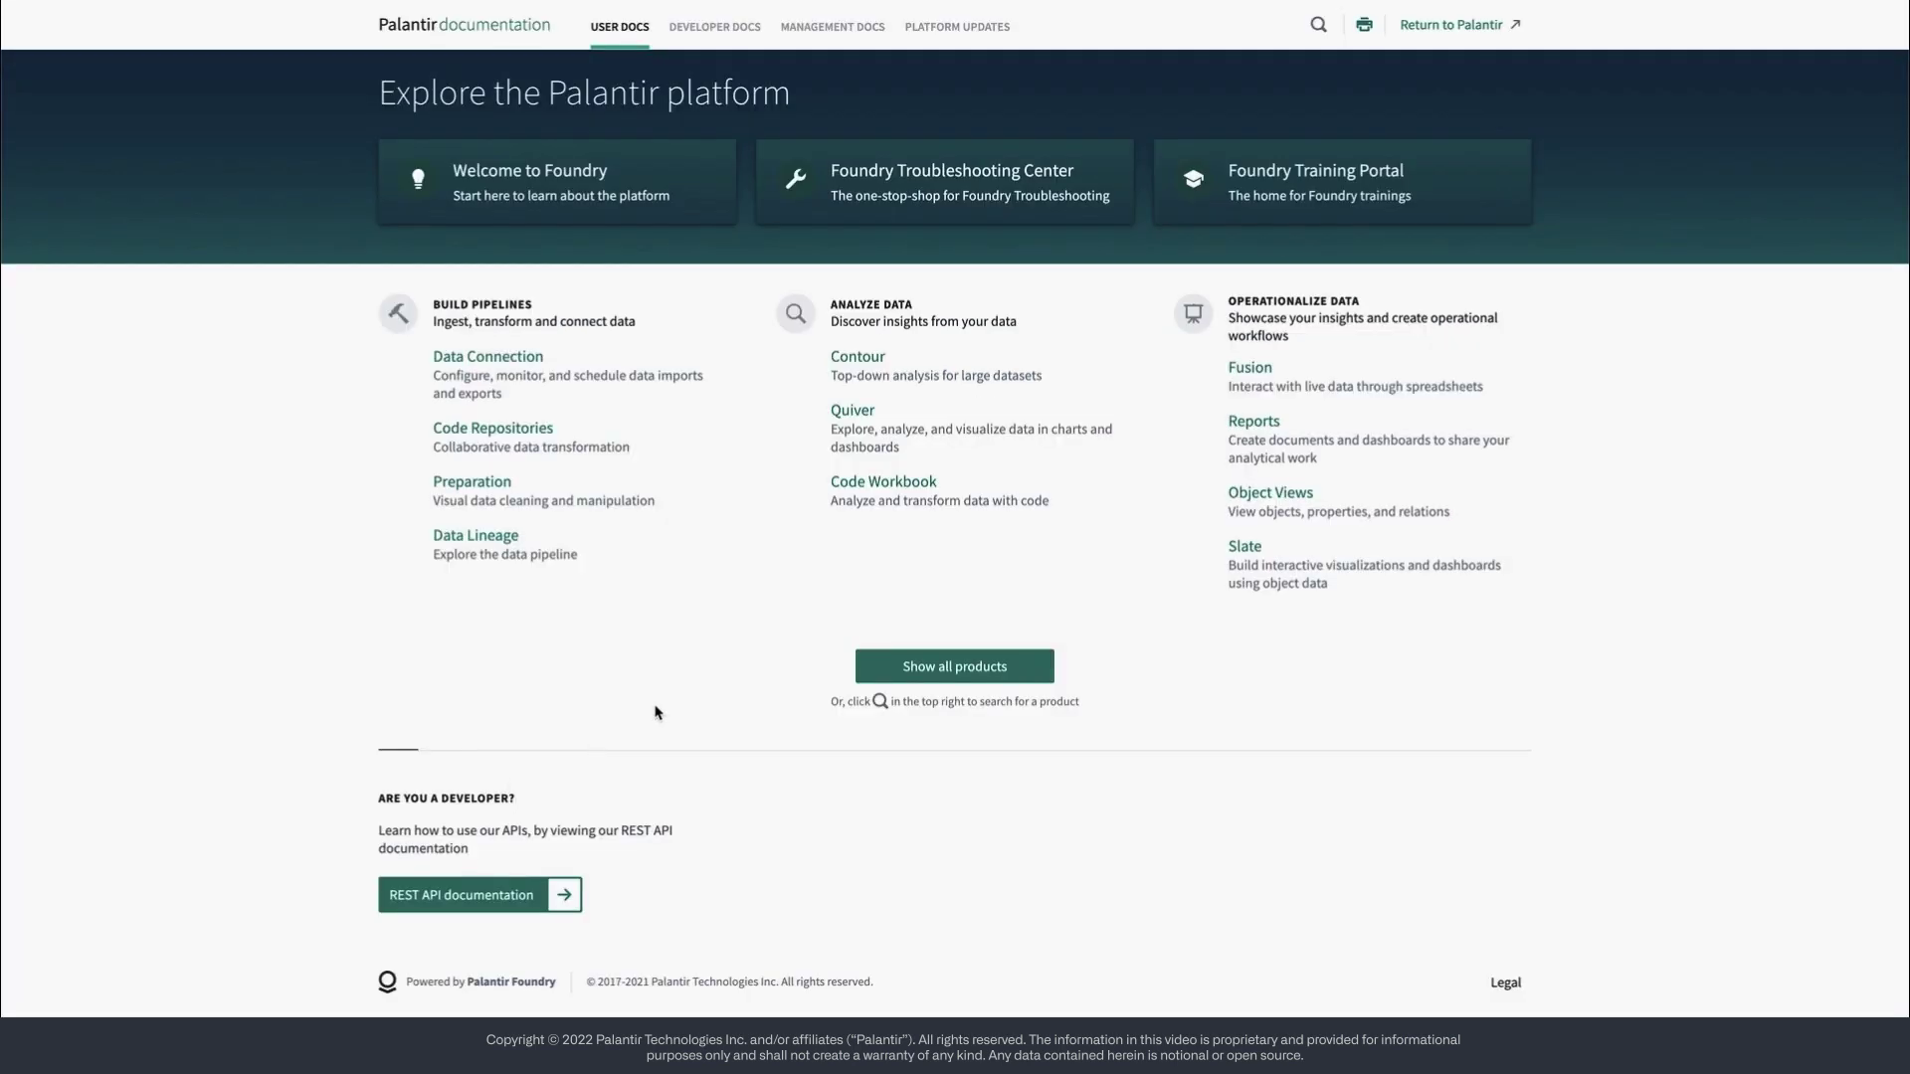
pyautogui.scroll(-3, 914, 725)
pyautogui.scroll(-2, 914, 732)
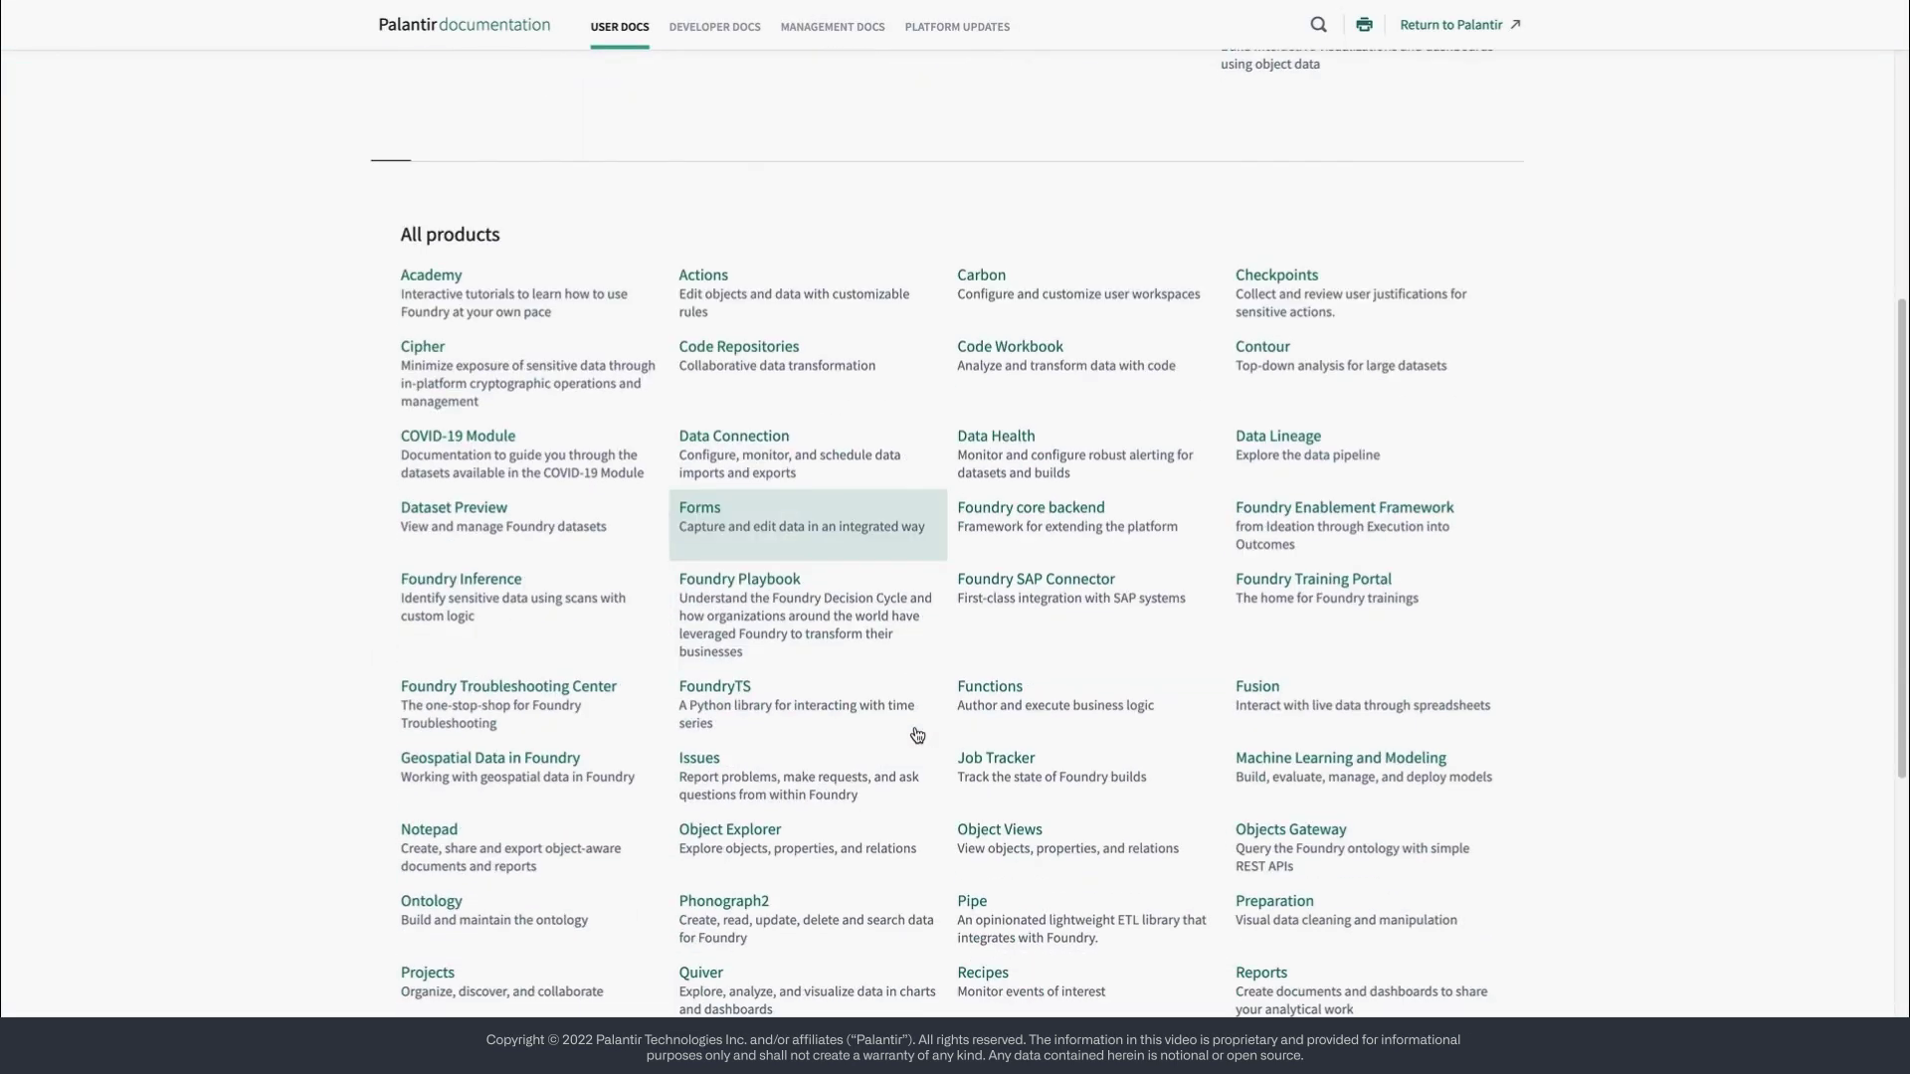
pyautogui.click(516, 919)
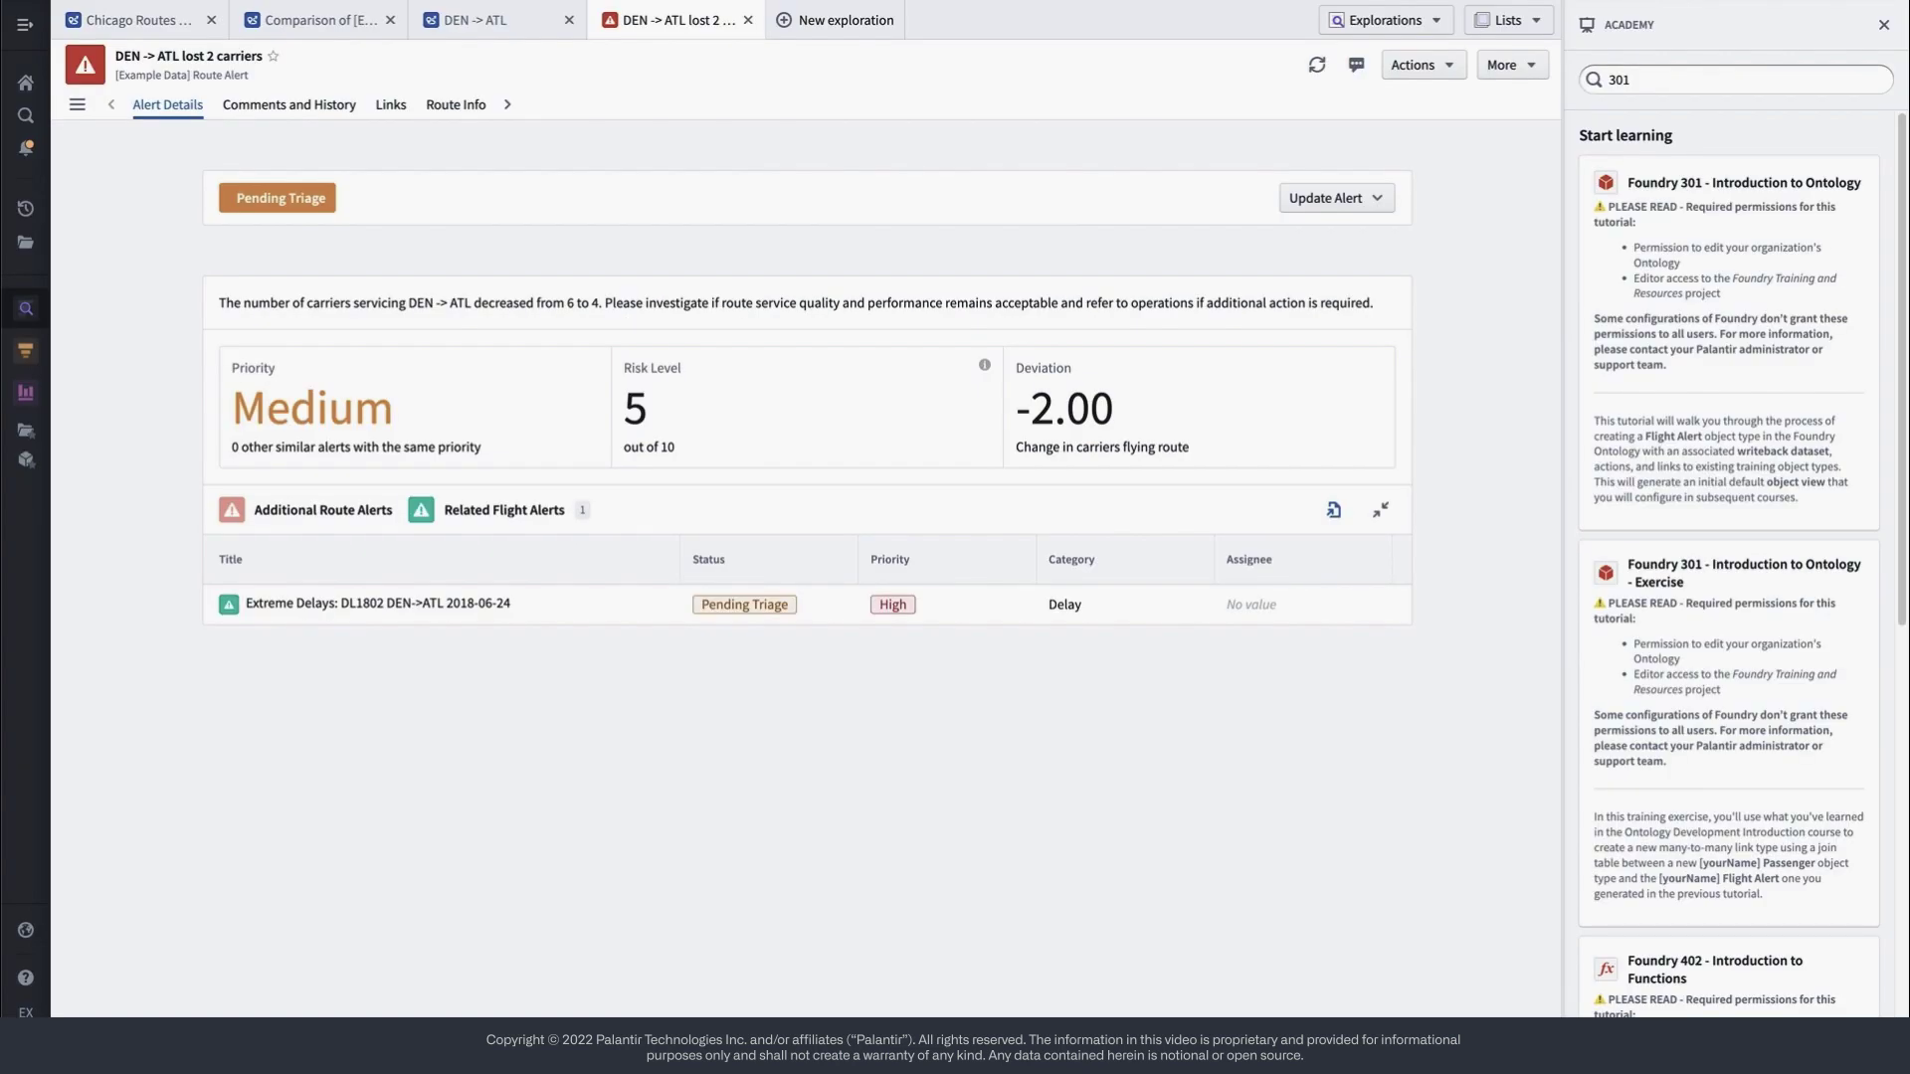
# - Start a new exploration listing the 13 [Example Data] Aviation object types
pyautogui.click(838, 20)
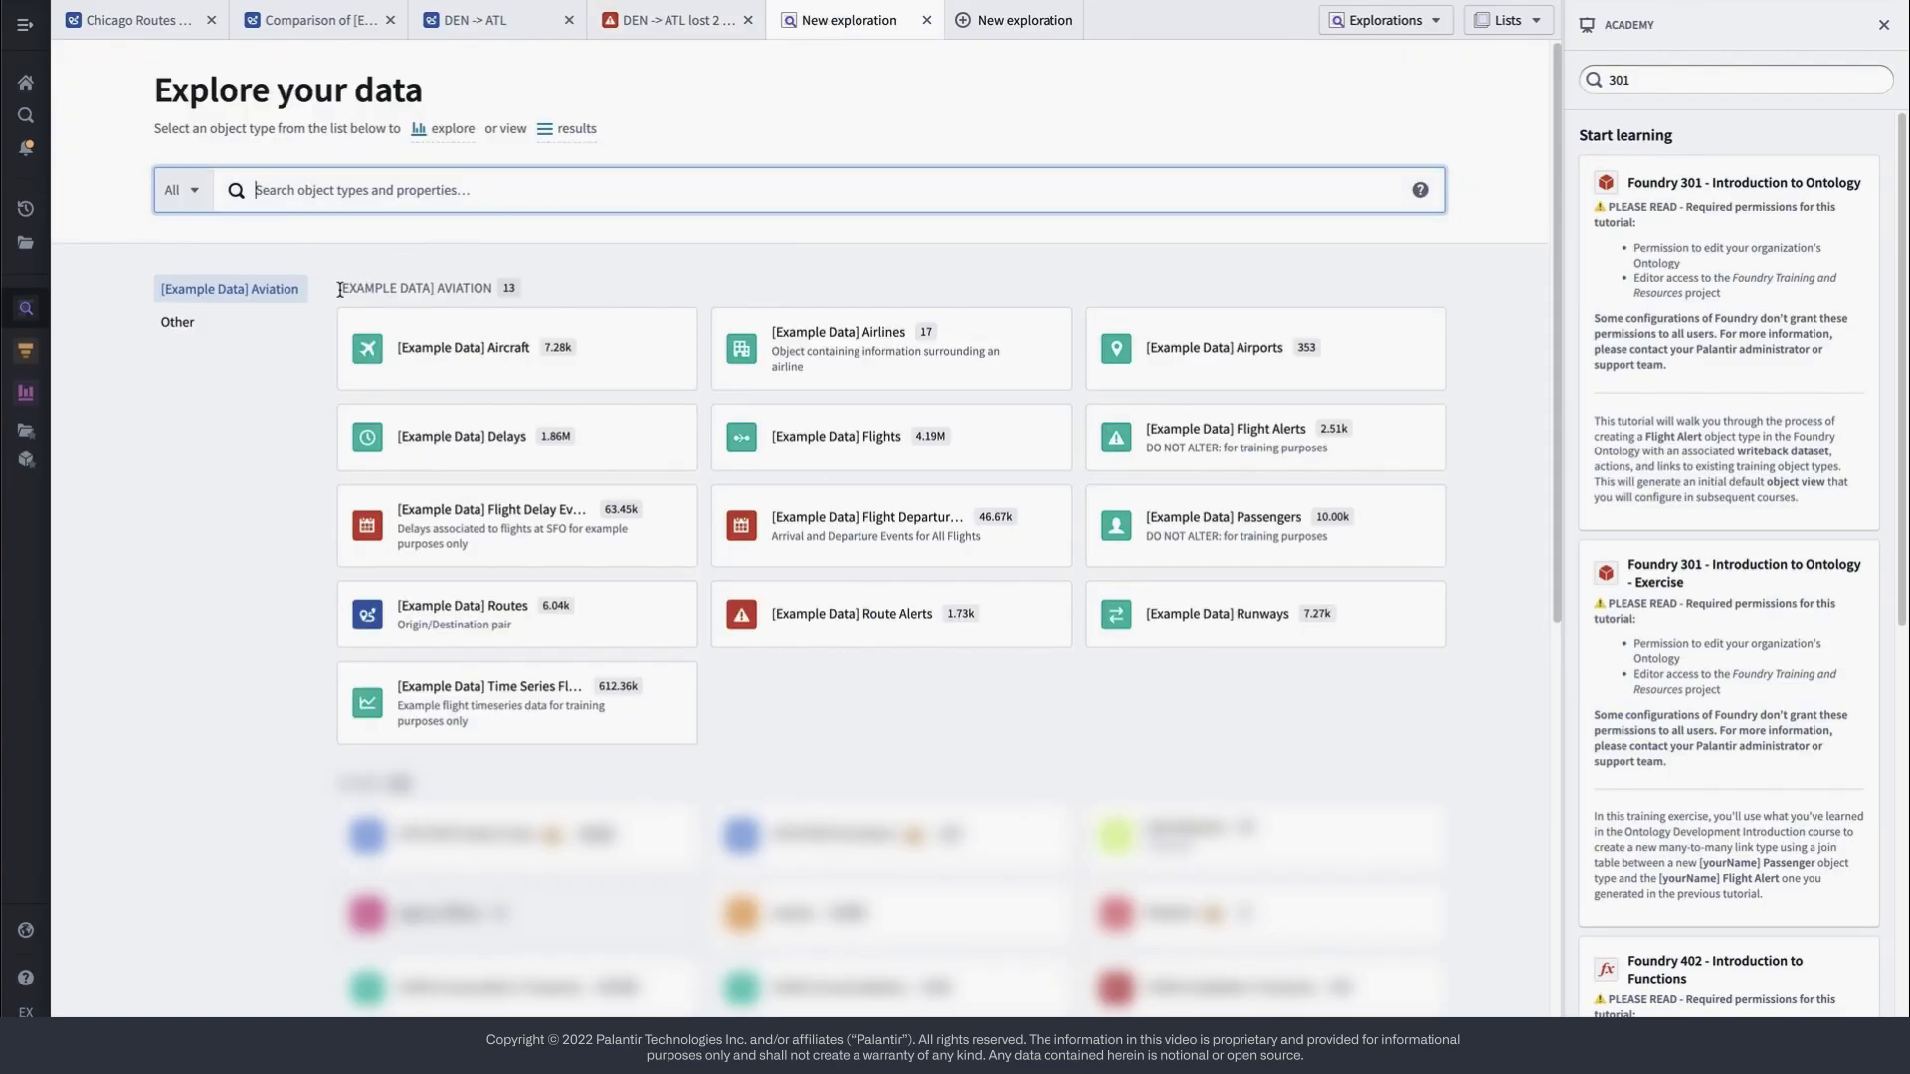
pyautogui.moveTo(340, 291); pyautogui.dragTo(497, 287)
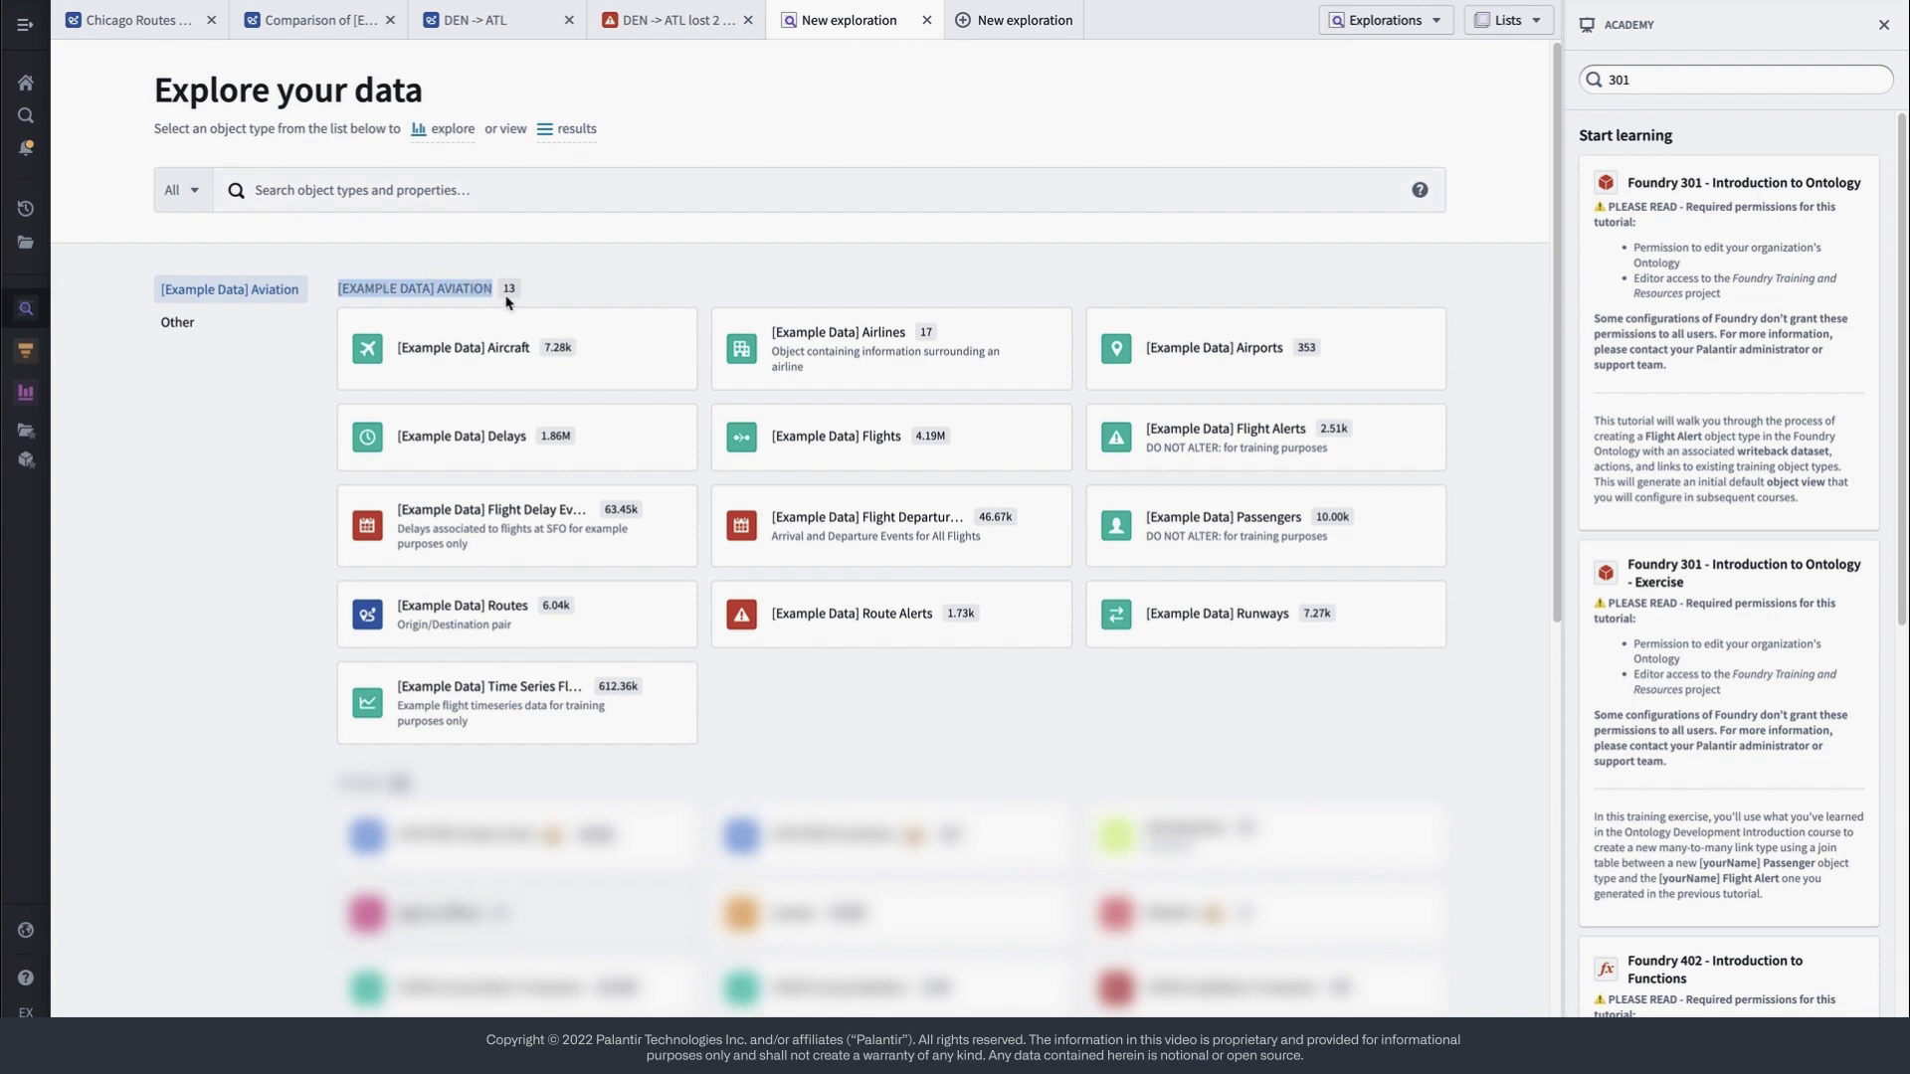